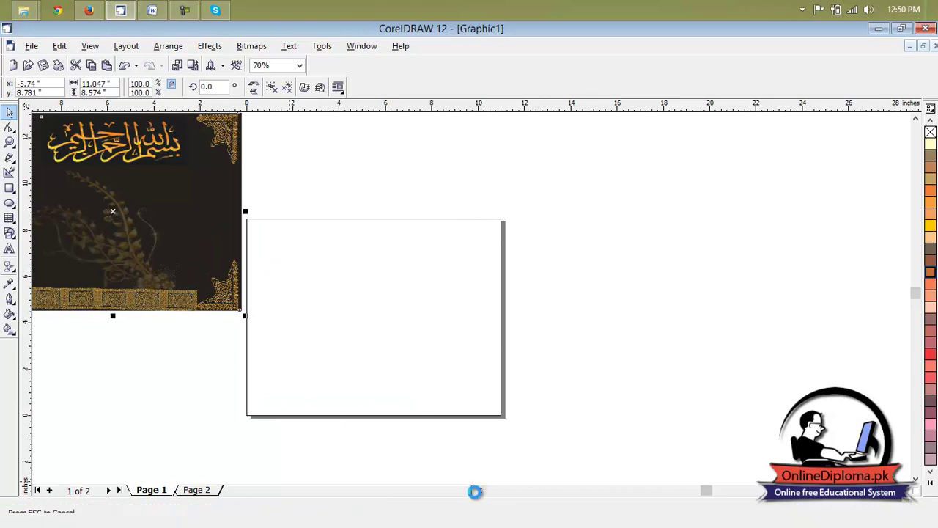
Move the grouped finished design to about x -9.57, y 7.6 inches and delete the stray golden rod above Page 1.
{"action": "left_click", "coordinate": [481, 491]}
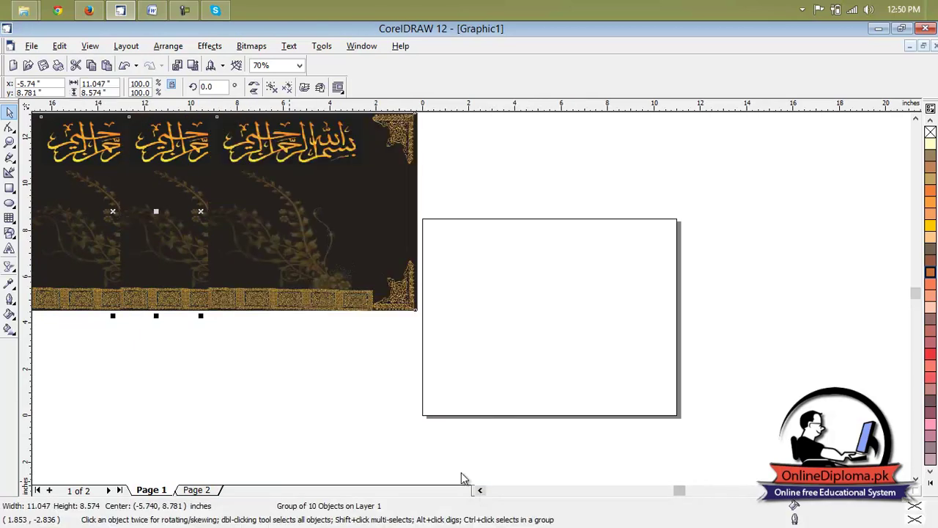
{"action": "left_click_drag", "start_coordinate": [299, 191], "coordinate": [210, 217]}
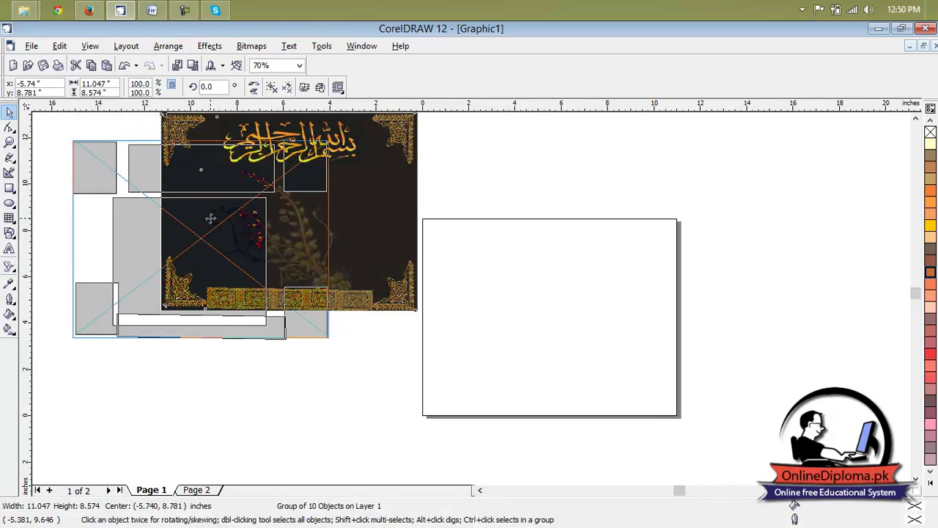
{"action": "left_click", "coordinate": [195, 490]}
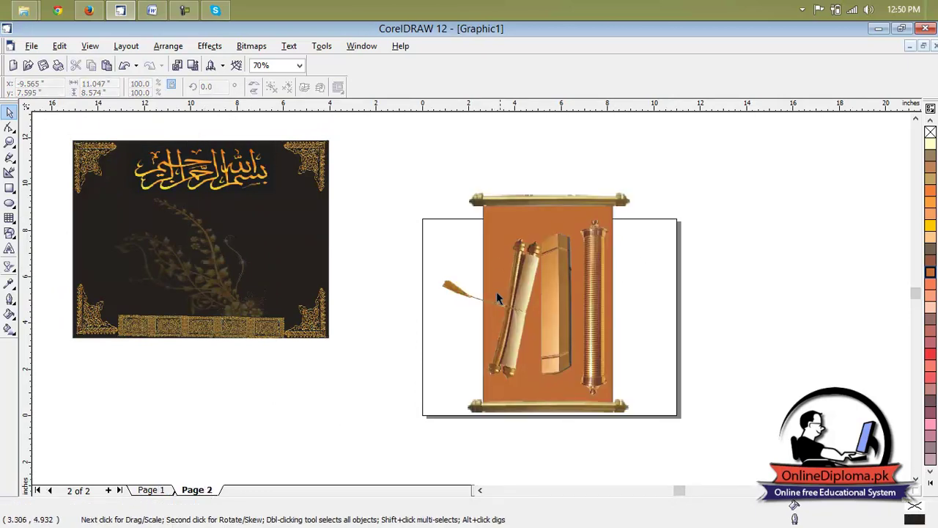
{"action": "left_click", "coordinate": [151, 490]}
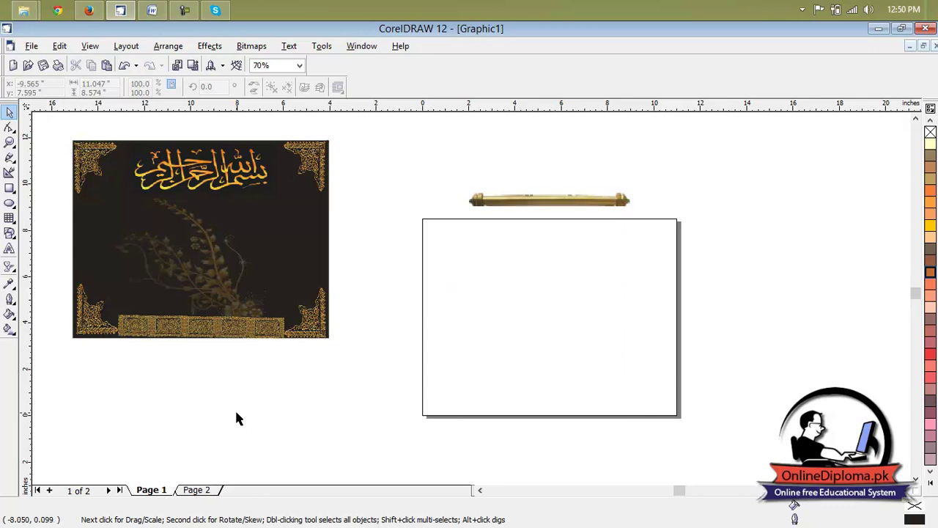
{"action": "left_click", "coordinate": [527, 204]}
{"action": "key", "text": "Delete"}
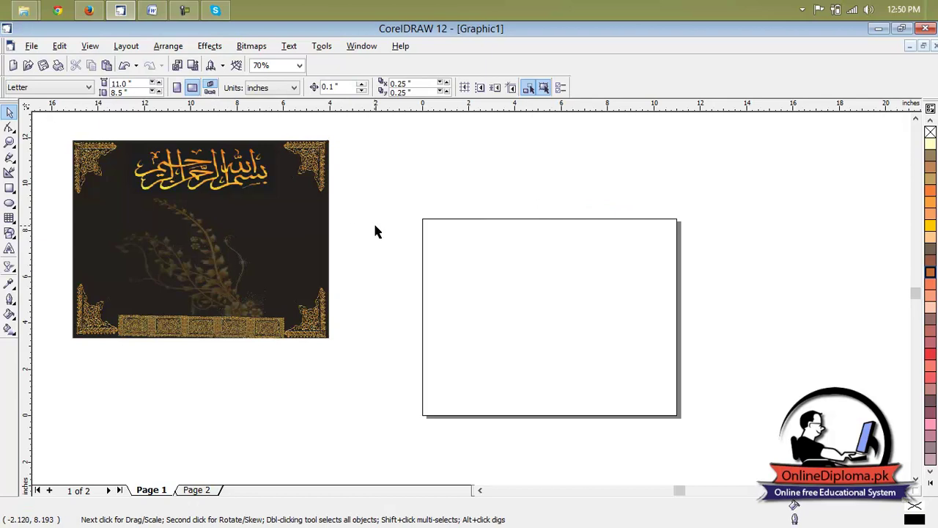
Draw a rectangle about 11 by 8.42 inches covering the page and fill it with black.
{"action": "left_click", "coordinate": [9, 189]}
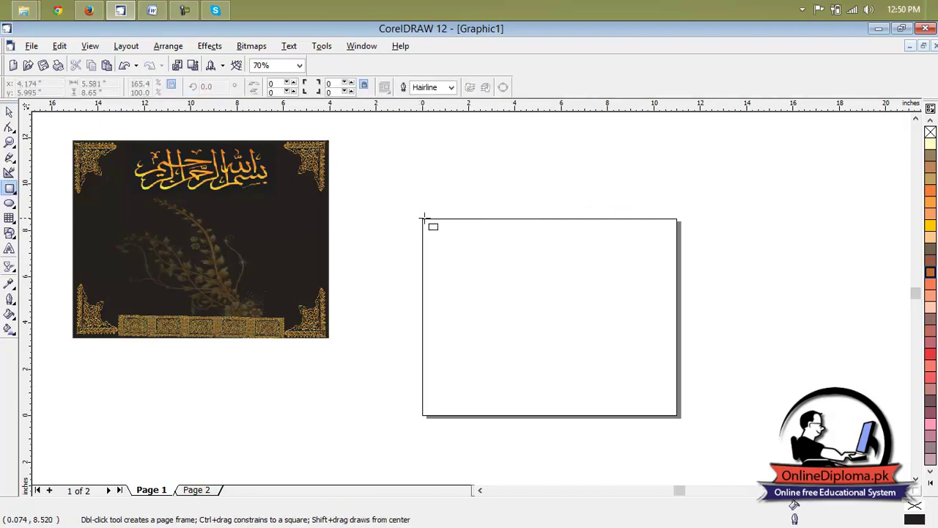
{"action": "left_click_drag", "start_coordinate": [423, 219], "coordinate": [679, 417]}
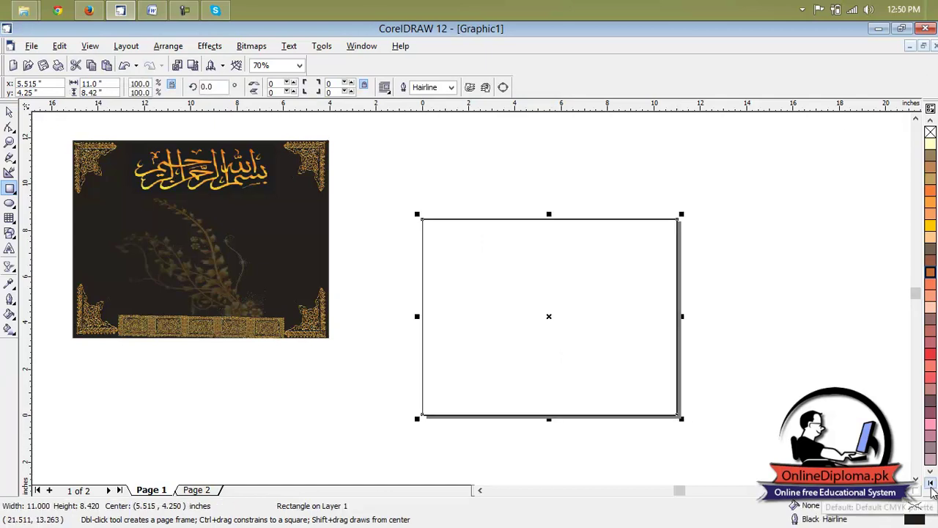
{"action": "left_click", "coordinate": [931, 482]}
{"action": "left_click", "coordinate": [897, 142]}
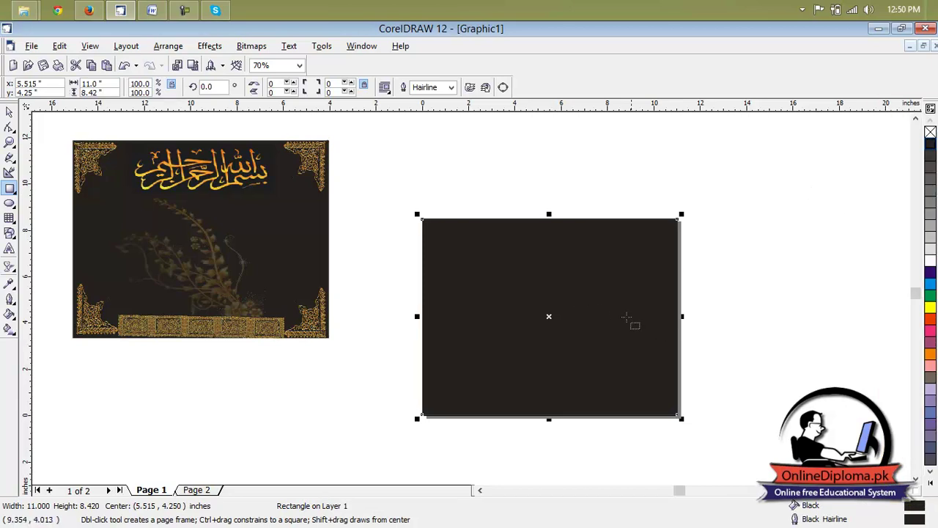
{"action": "left_click", "coordinate": [567, 154]}
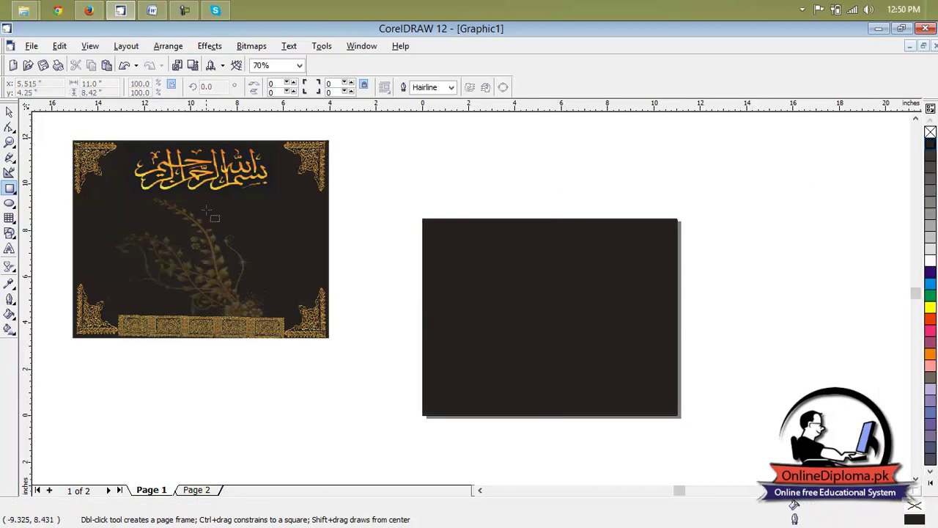
Minimize CorelDRAW and launch Adobe Photoshop.
{"action": "mouse_move", "coordinate": [183, 18]}
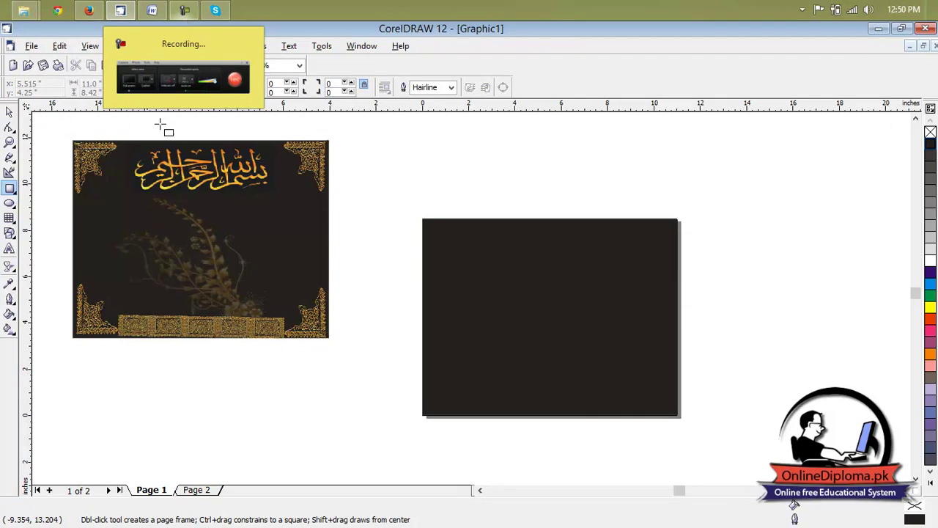
{"action": "left_click", "coordinate": [881, 37]}
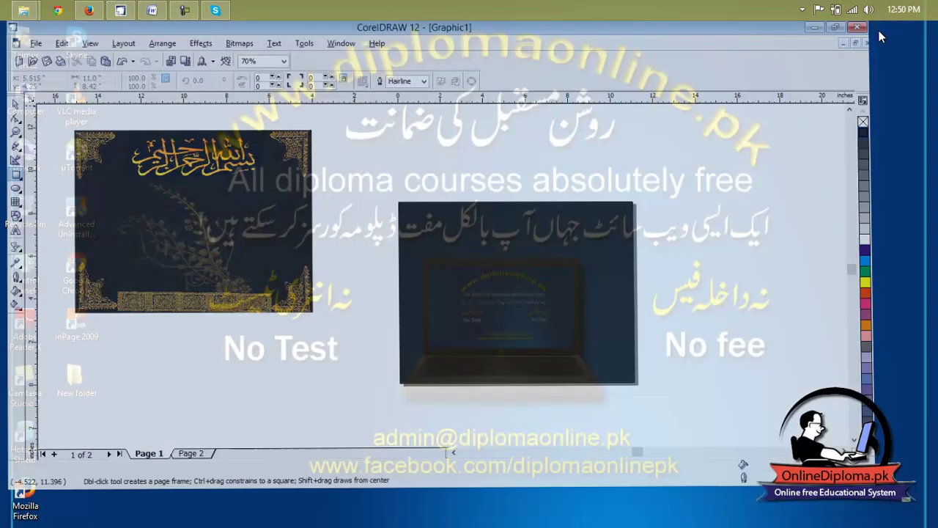
{"action": "left_click", "coordinate": [7, 521]}
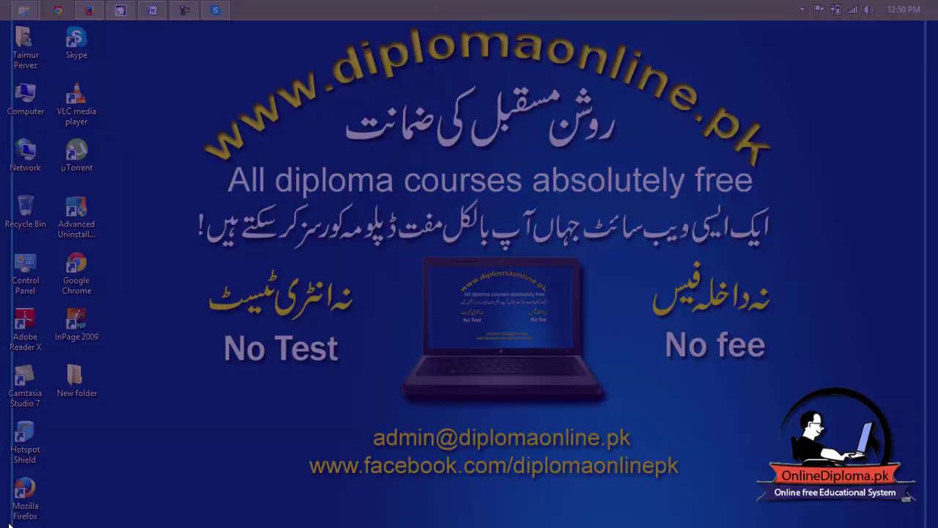
{"action": "scroll", "coordinate": [7, 521], "scroll_direction": "down", "scroll_amount": 5}
{"action": "left_click", "coordinate": [812, 341]}
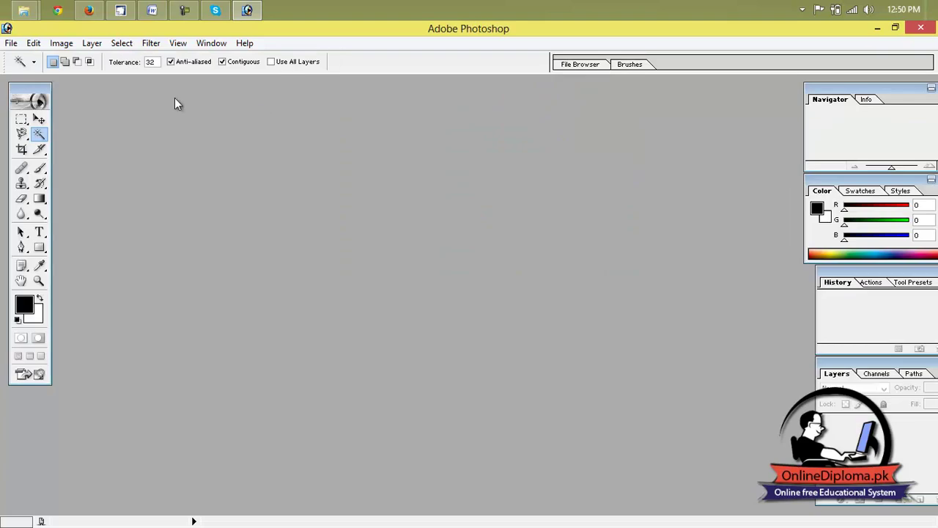
Create a new Letter-size RGB image at 300 pixels/inch with transparent contents.
{"action": "left_click", "coordinate": [11, 43]}
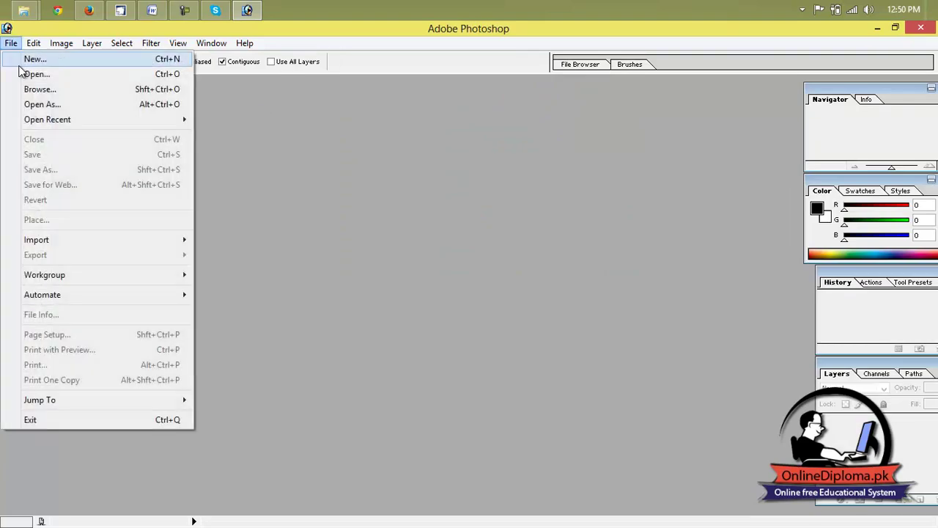
{"action": "left_click", "coordinate": [29, 60]}
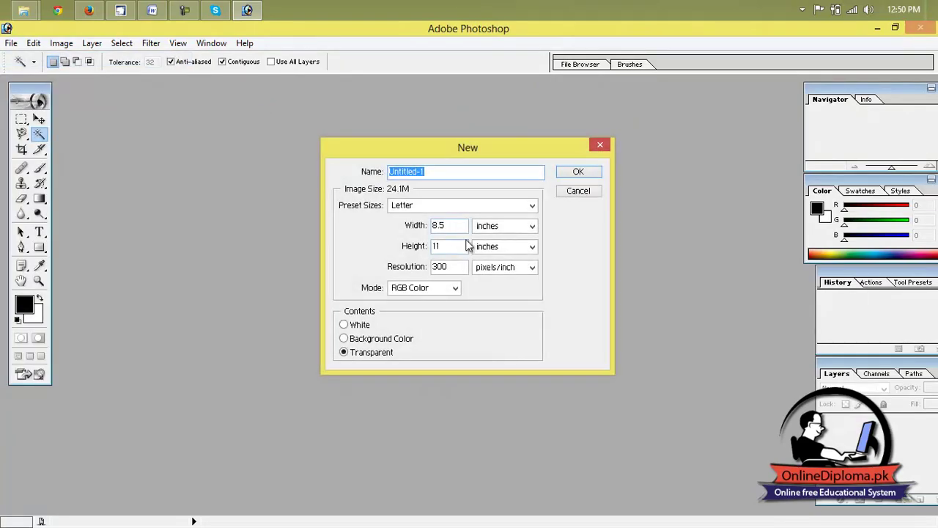
{"action": "left_click", "coordinate": [584, 171]}
Open the image abstract-wallpaper-hd-purple.jpg and maximize its document window.
{"action": "left_click", "coordinate": [11, 43]}
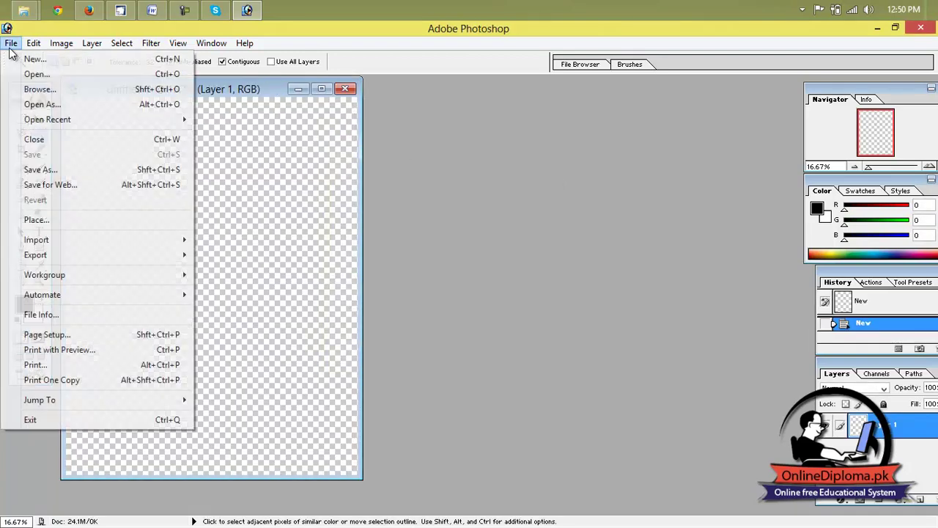
{"action": "left_click", "coordinate": [25, 73]}
{"action": "left_click", "coordinate": [399, 269]}
{"action": "left_click", "coordinate": [449, 268]}
{"action": "double_click", "coordinate": [450, 268]}
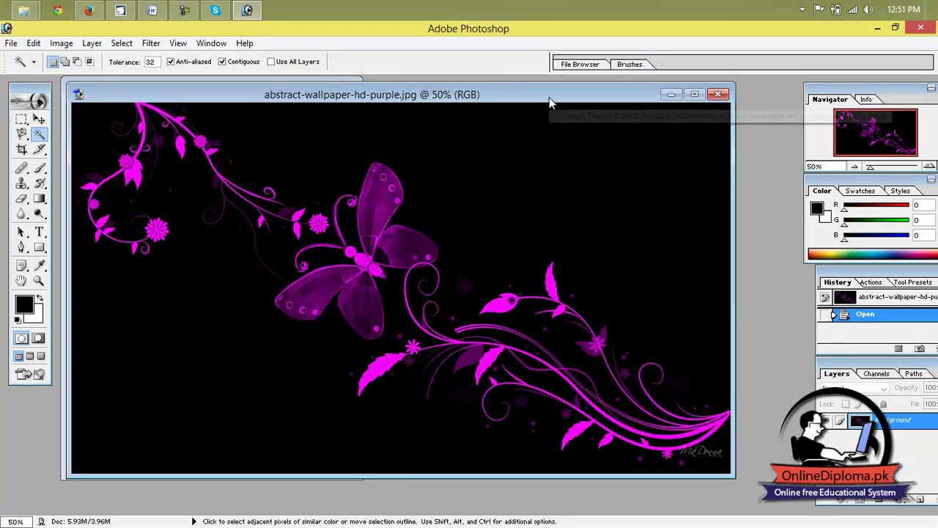
{"action": "double_click", "coordinate": [551, 103]}
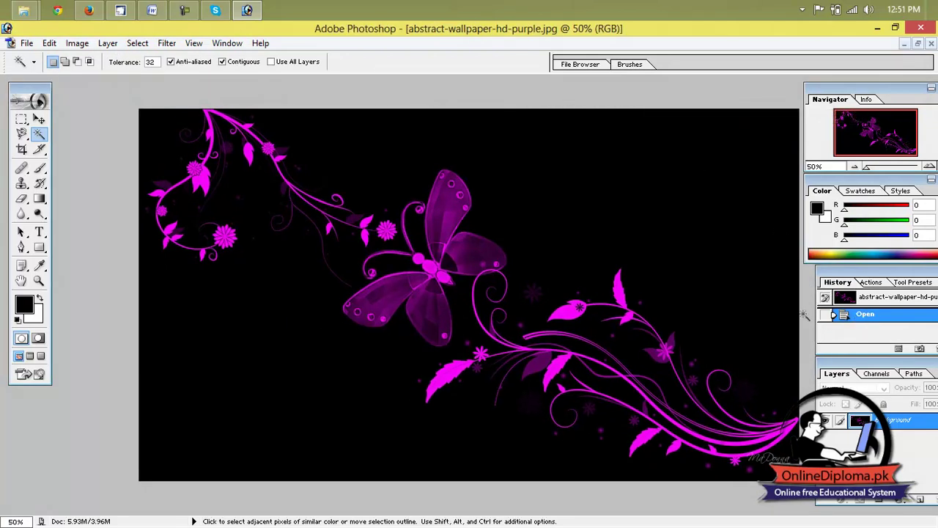
Convert the wallpaper's background to the editable layer Layer 0 and erase its black background with the Magic Wand.
{"action": "double_click", "coordinate": [859, 421]}
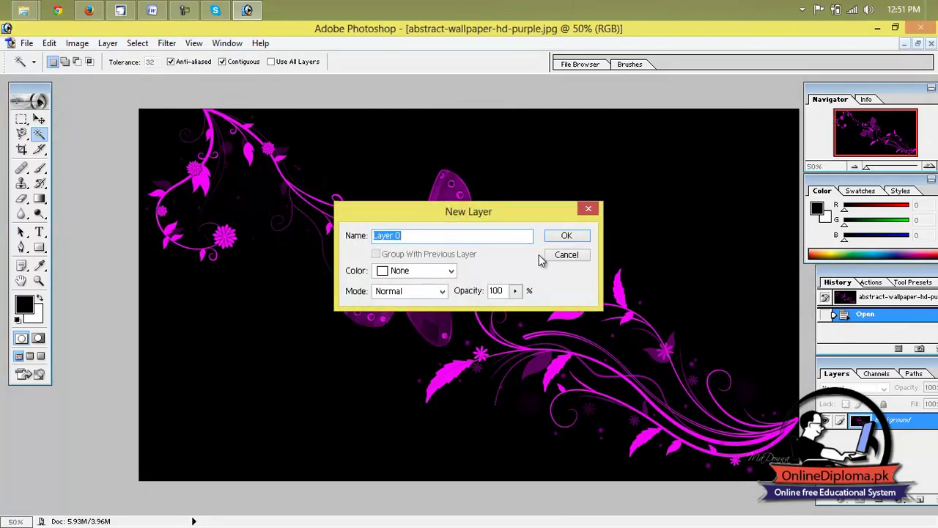
{"action": "left_click", "coordinate": [562, 239]}
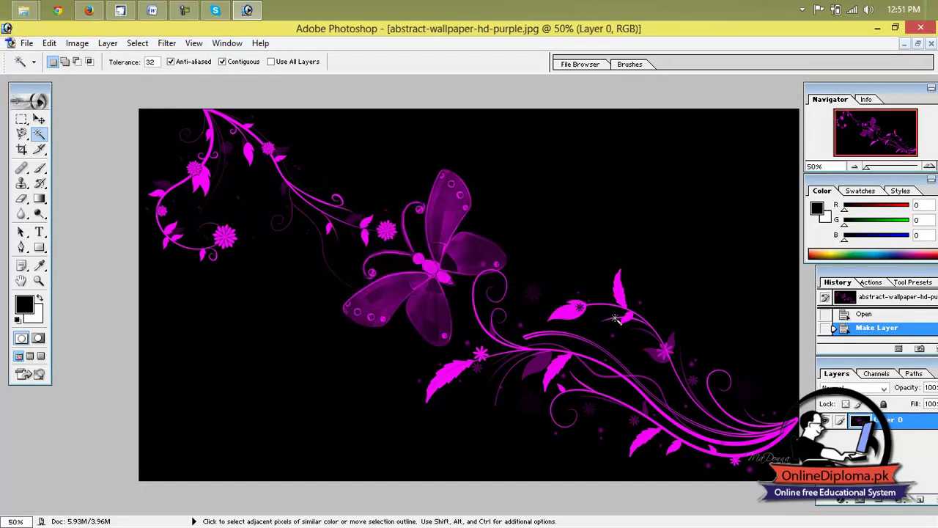
{"action": "left_click", "coordinate": [557, 191]}
{"action": "key", "text": "Delete"}
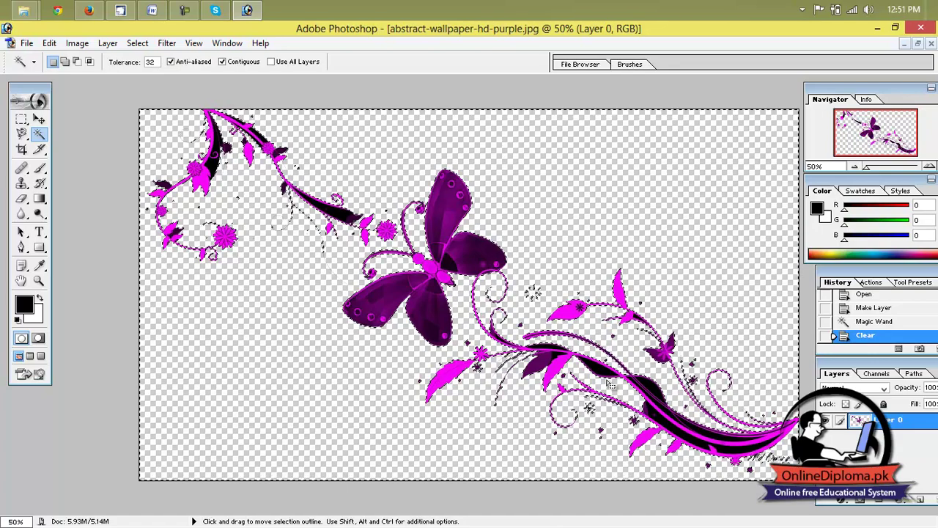
Save the cut-out artwork as a PNG copy named abstract-wallpaper-hd-purple in New folder.
{"action": "left_click", "coordinate": [24, 43]}
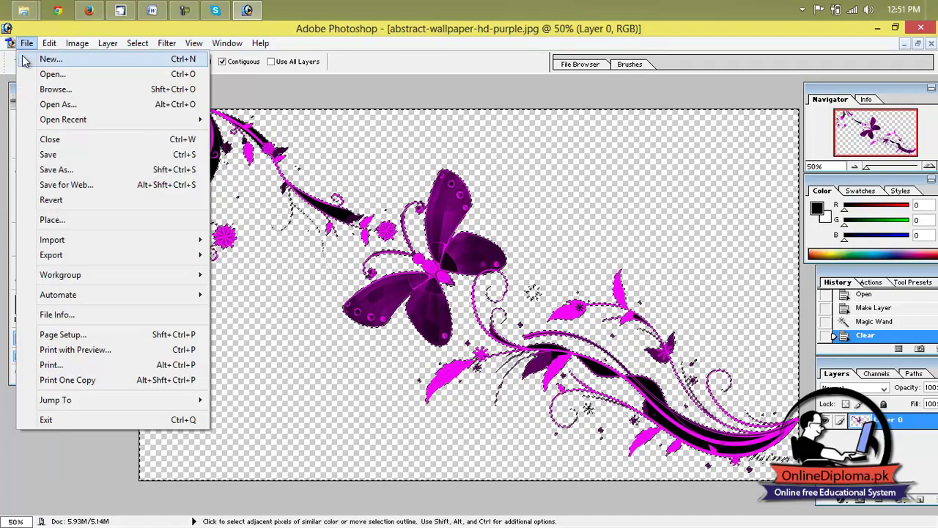
{"action": "left_click", "coordinate": [71, 169]}
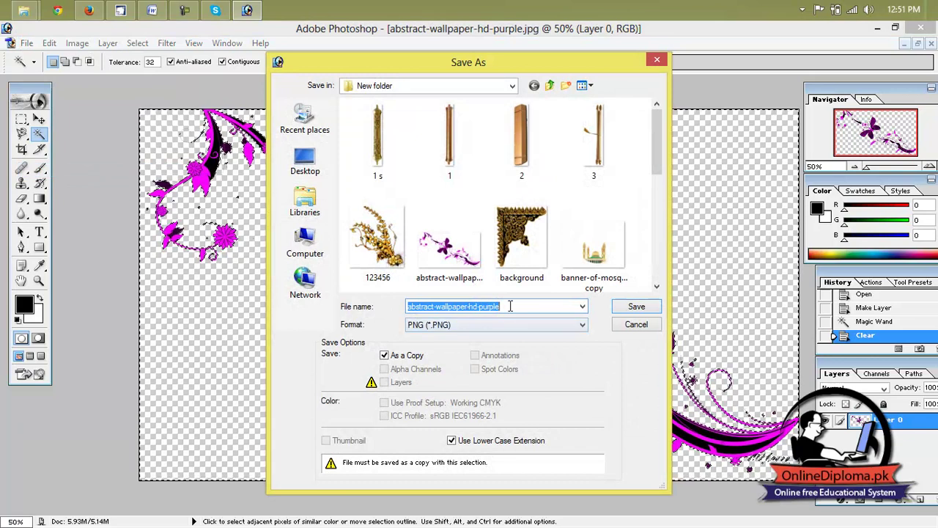
{"action": "left_click", "coordinate": [636, 306]}
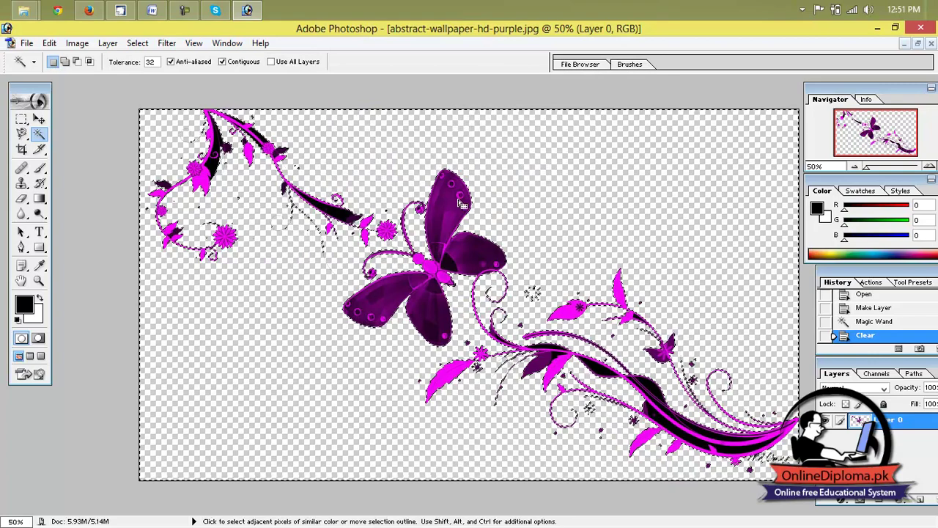
Close Photoshop without saving the changes and switch back to CorelDRAW.
{"action": "left_click", "coordinate": [916, 30]}
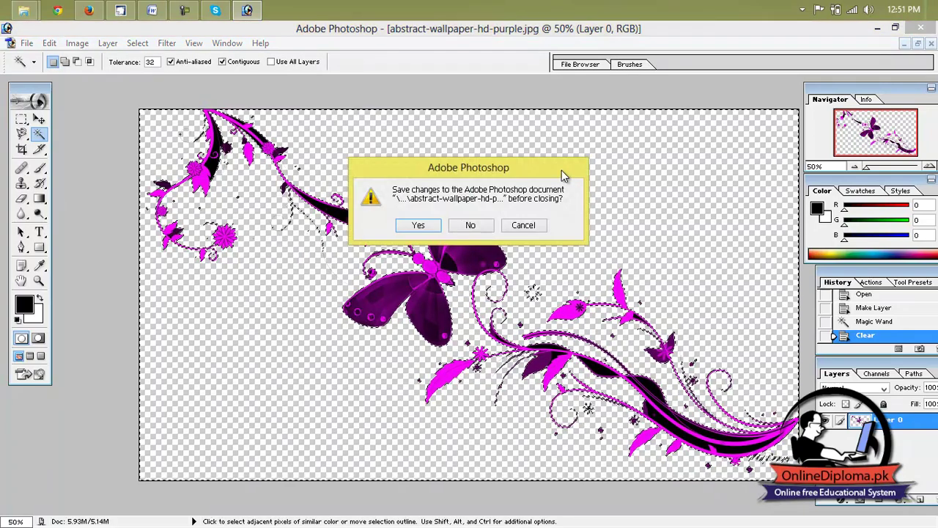
{"action": "left_click", "coordinate": [470, 225]}
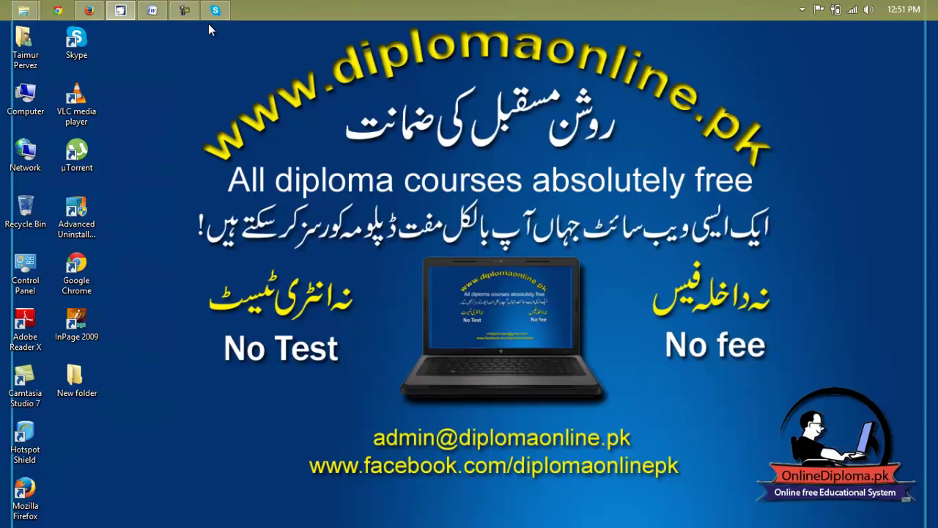
{"action": "left_click", "coordinate": [126, 11]}
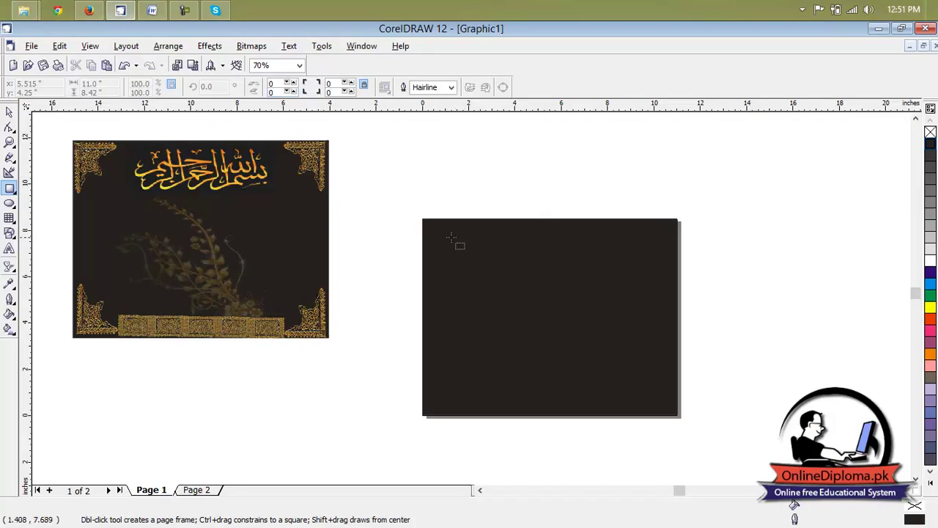
Import the golden floral image 123456 from New folder onto the black rectangle at about 7.45 by 8.51 inches.
{"action": "left_click", "coordinate": [32, 46]}
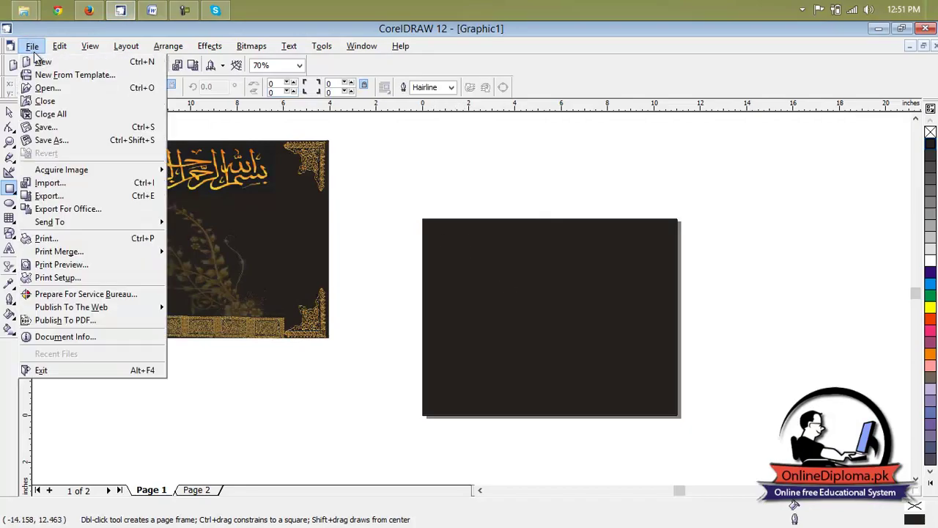
{"action": "left_click", "coordinate": [344, 152]}
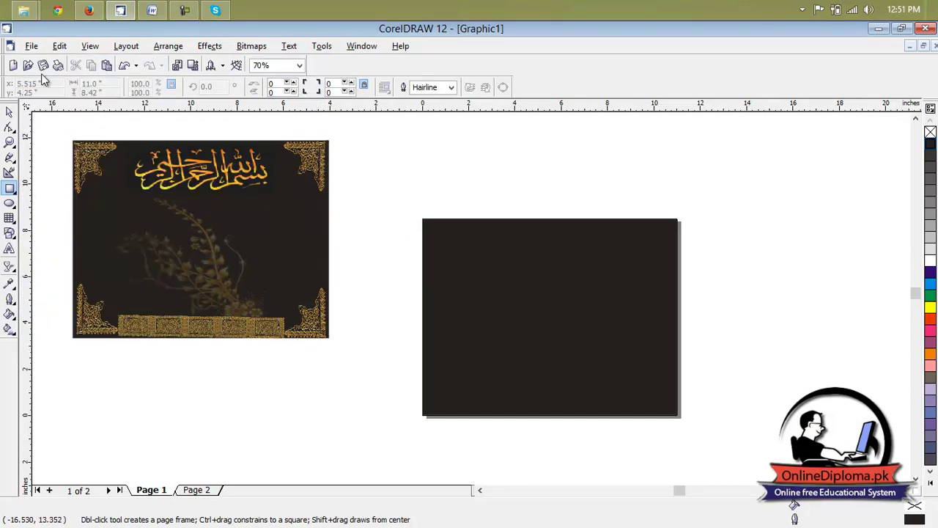
{"action": "left_click", "coordinate": [32, 46]}
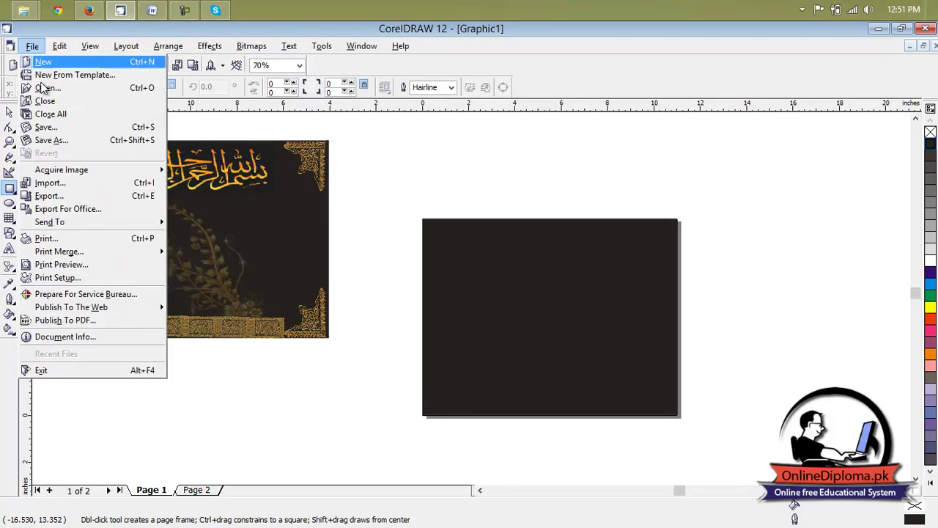
{"action": "left_click", "coordinate": [65, 186]}
{"action": "left_click", "coordinate": [418, 316]}
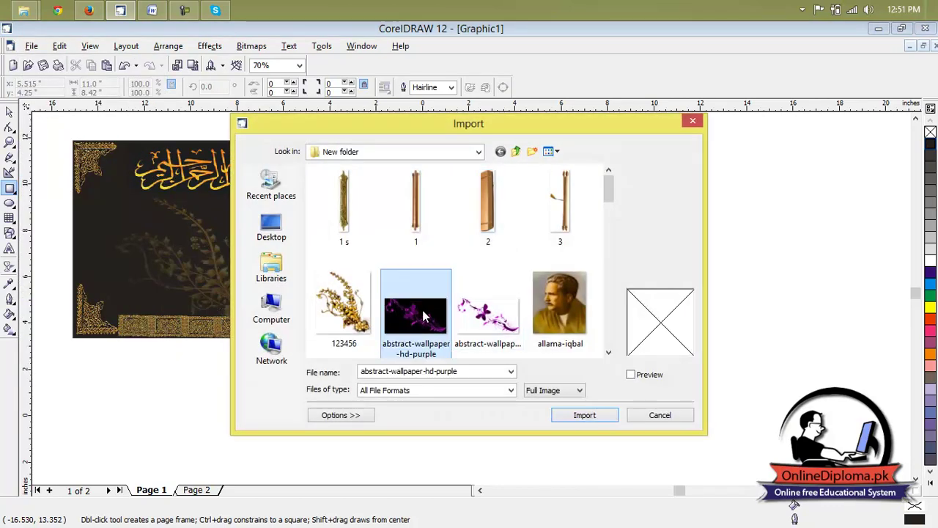
{"action": "scroll", "coordinate": [341, 295], "scroll_direction": "down", "scroll_amount": 1}
{"action": "scroll", "coordinate": [339, 289], "scroll_direction": "up", "scroll_amount": 1}
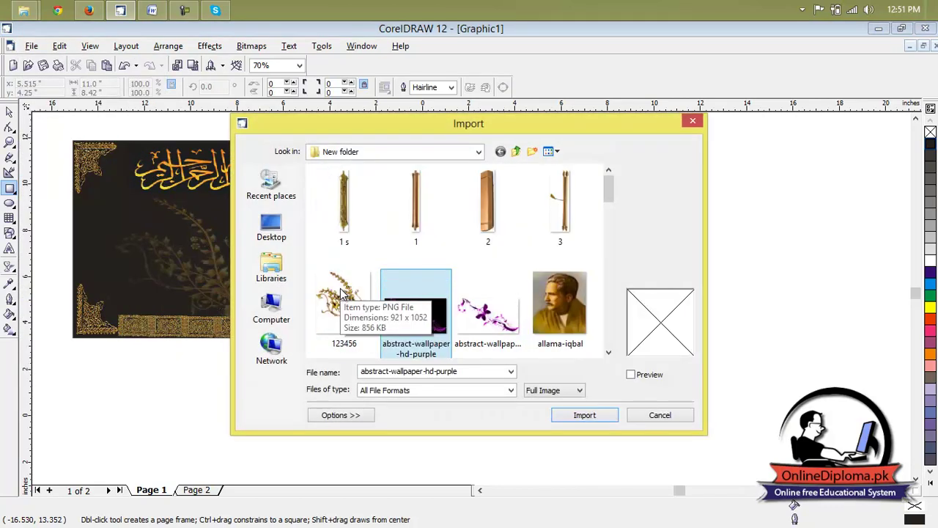
{"action": "left_click", "coordinate": [340, 293]}
{"action": "left_click", "coordinate": [602, 415]}
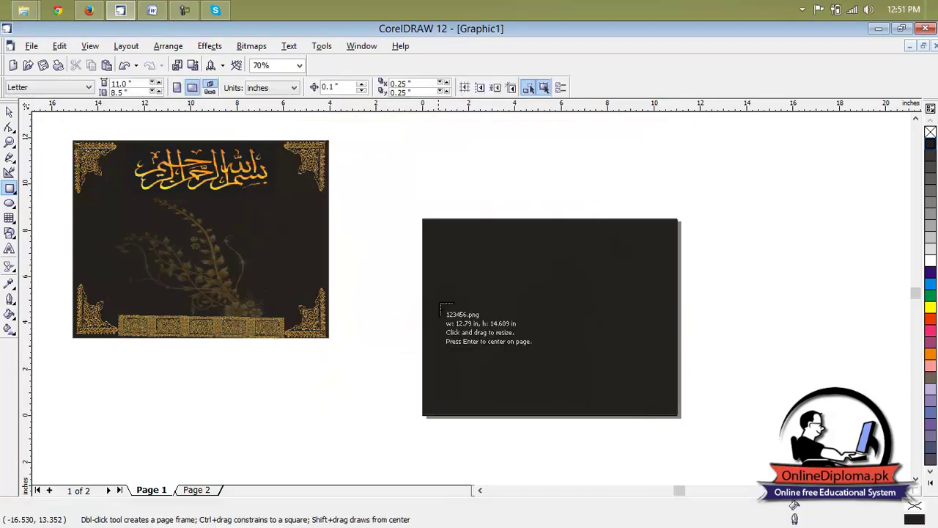
{"action": "left_click_drag", "start_coordinate": [433, 231], "coordinate": [646, 438]}
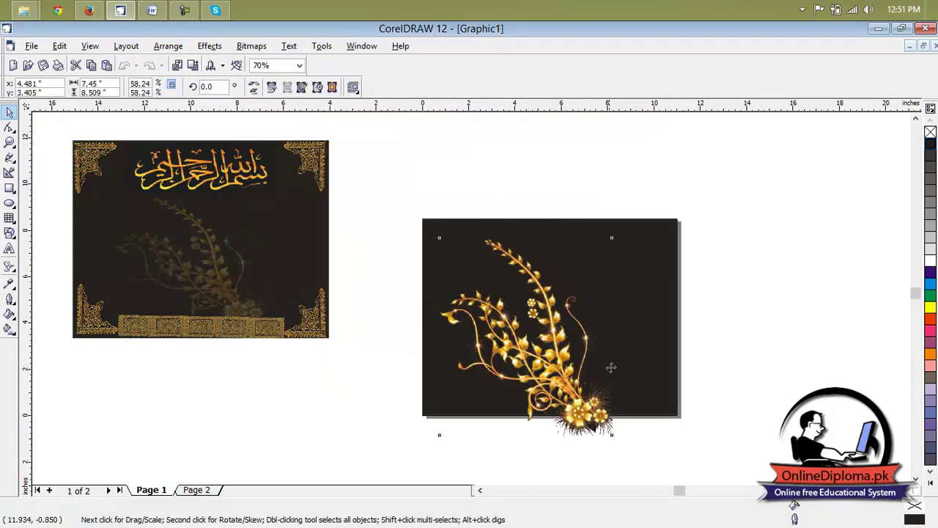
Scale the golden floral image to about 5.81 by 6.64 inches and centre it at about x 4.88, y 4.28 inches.
{"action": "left_click_drag", "start_coordinate": [574, 365], "coordinate": [578, 359]}
{"action": "left_click_drag", "start_coordinate": [615, 230], "coordinate": [593, 274]}
{"action": "left_click_drag", "start_coordinate": [552, 316], "coordinate": [558, 302]}
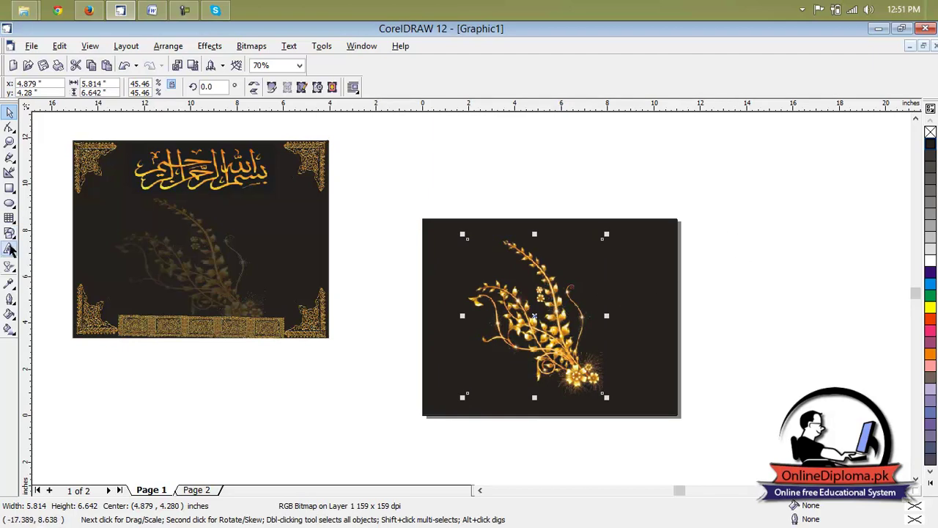
{"action": "left_click", "coordinate": [415, 159]}
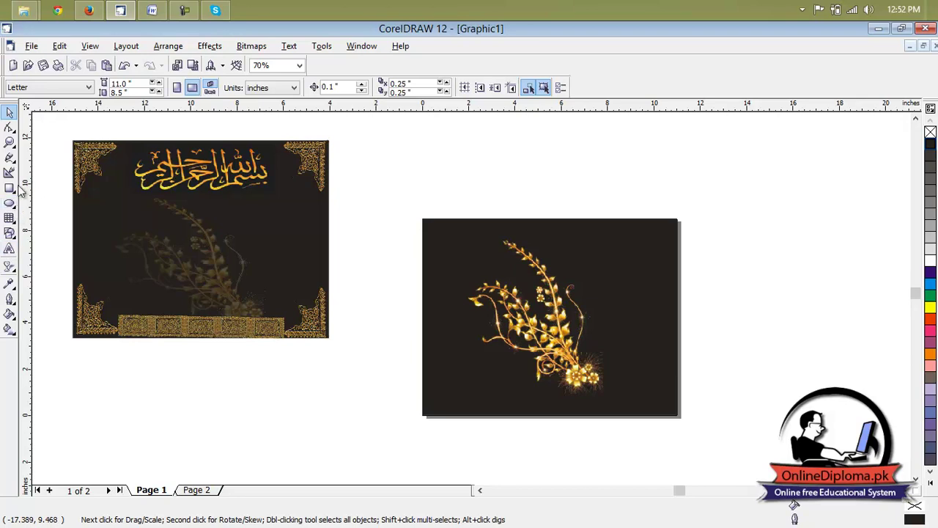
{"action": "left_click", "coordinate": [9, 267]}
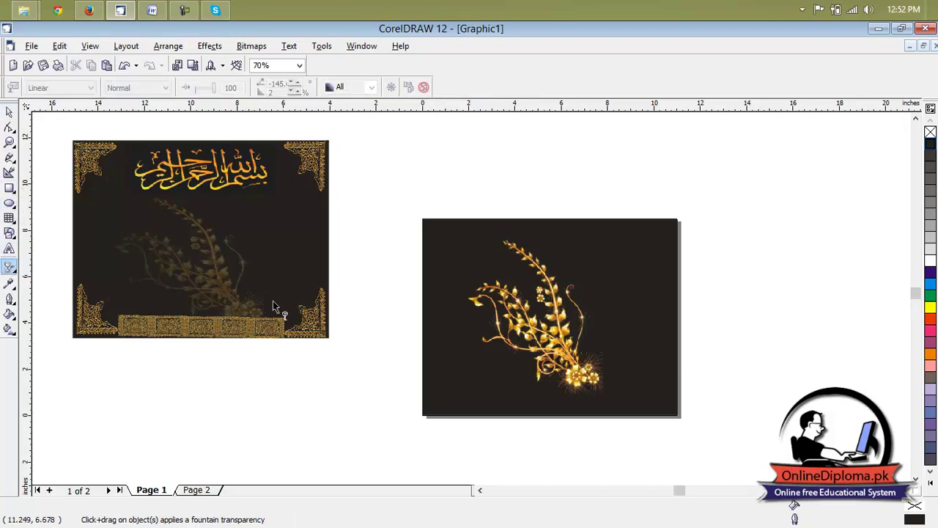
{"action": "left_click", "coordinate": [622, 255]}
{"action": "left_click_drag", "start_coordinate": [676, 232], "coordinate": [436, 406]}
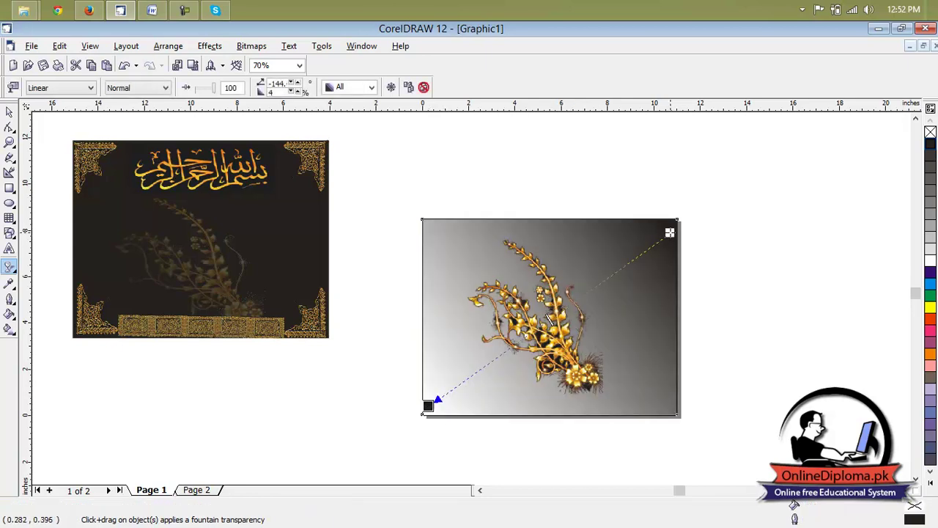
{"action": "left_click_drag", "start_coordinate": [670, 233], "coordinate": [748, 165]}
{"action": "left_click_drag", "start_coordinate": [431, 405], "coordinate": [363, 454]}
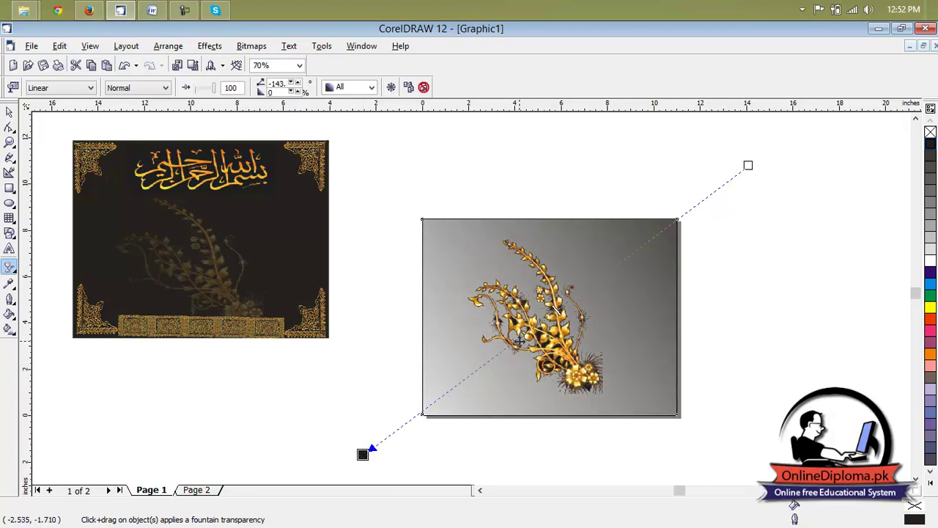
{"action": "key", "text": "ctrl+z"}
{"action": "key", "text": "ctrl+z"}
{"action": "key", "text": "ctrl+z"}
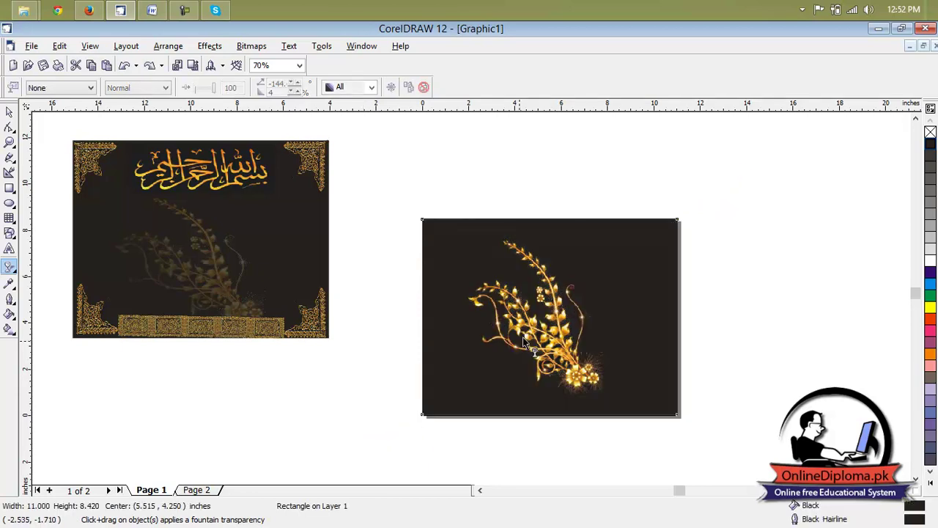
Lock the black background rectangle so it cannot be selected or moved, then deselect it.
{"action": "left_click", "coordinate": [8, 112]}
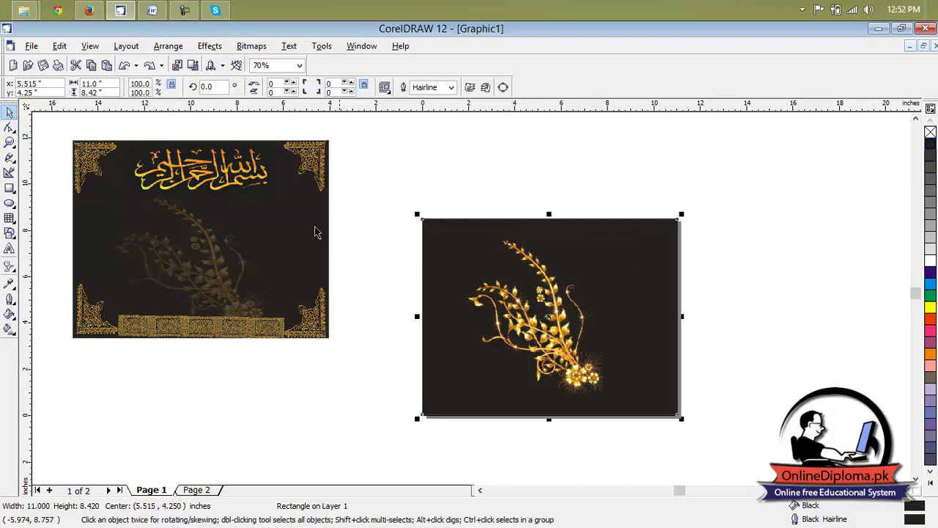
{"action": "left_click", "coordinate": [645, 249]}
{"action": "left_click", "coordinate": [169, 46]}
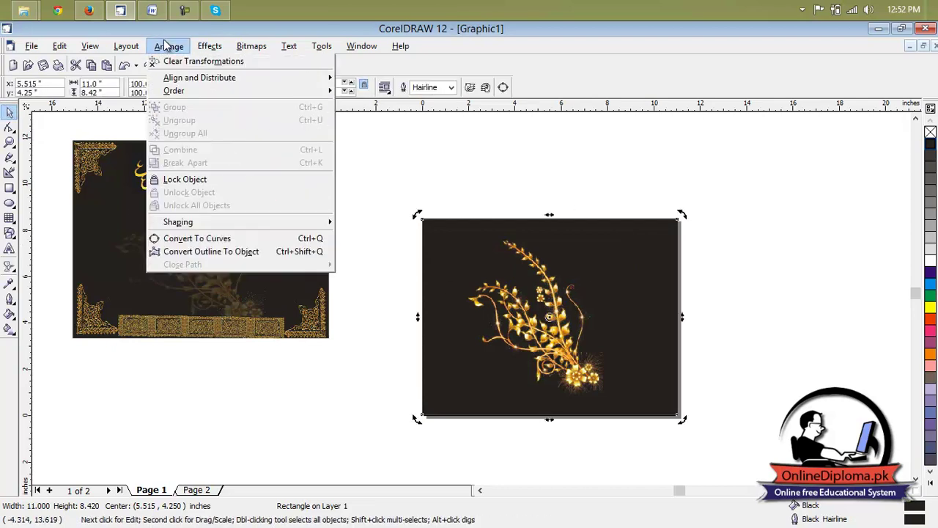
{"action": "left_click", "coordinate": [180, 194]}
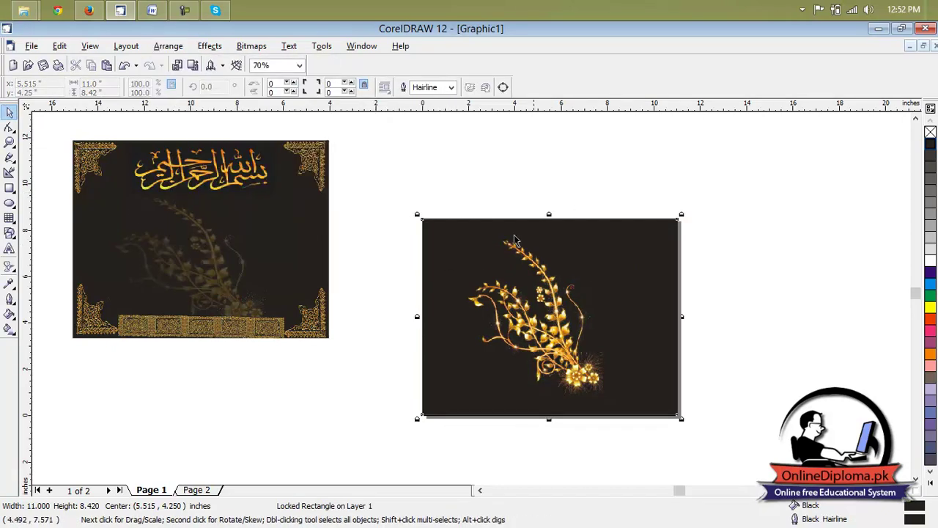
{"action": "left_click_drag", "start_coordinate": [553, 316], "coordinate": [538, 324]}
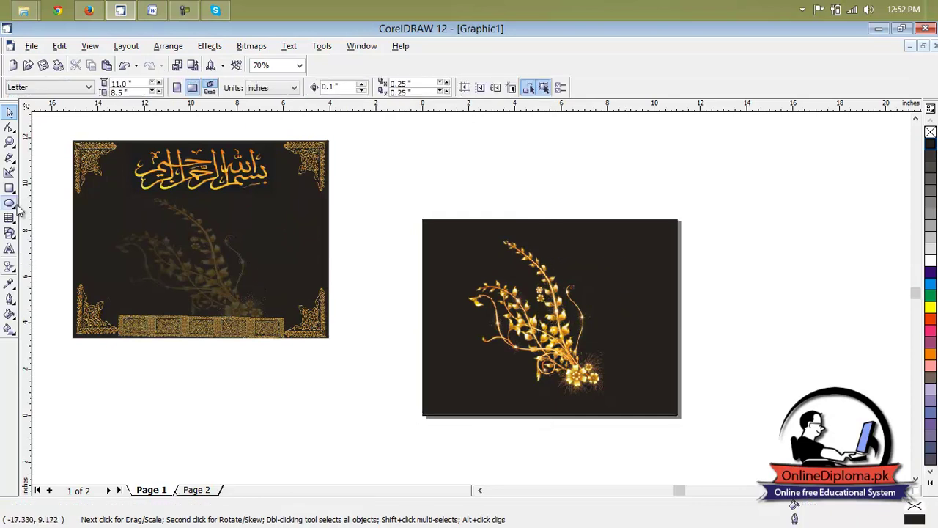
Fade the golden floral image with a linear transparency running from its upper-right area to just beyond the black rectangle's lower-left corner.
{"action": "left_click", "coordinate": [9, 264]}
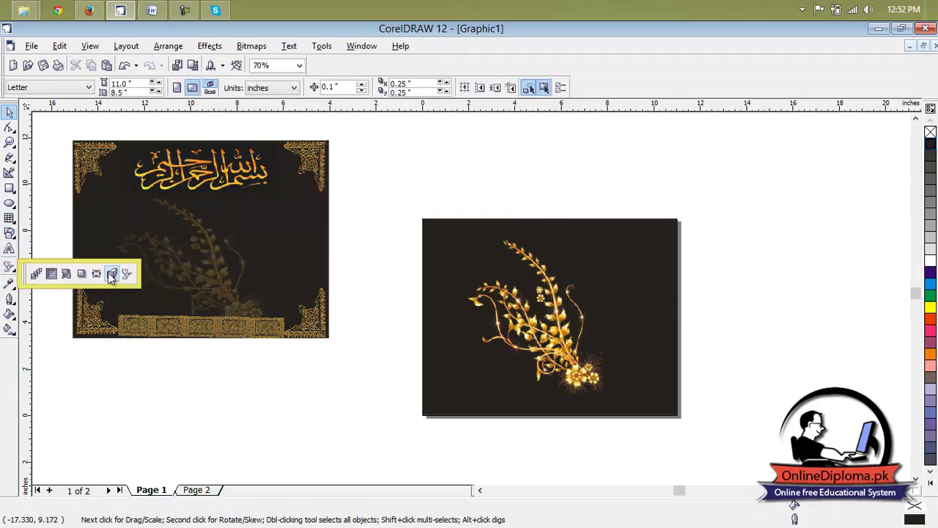
{"action": "left_click", "coordinate": [127, 274]}
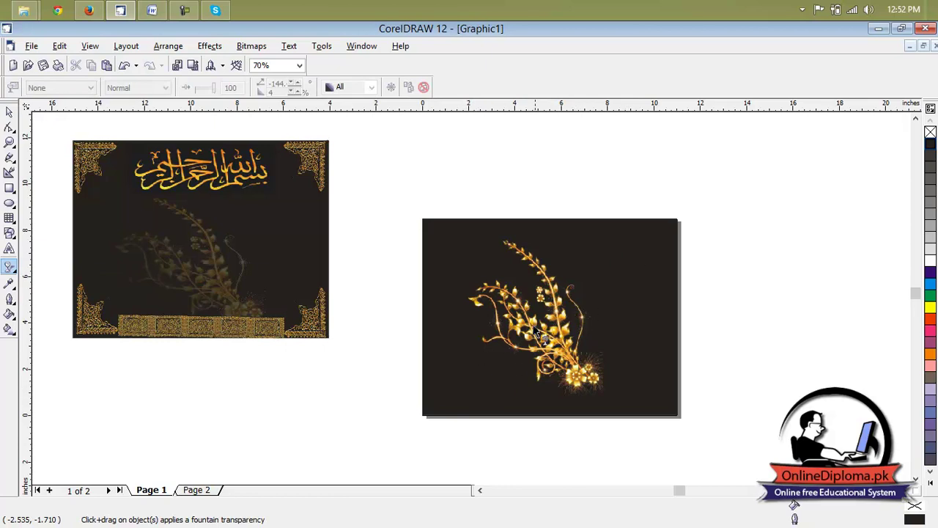
{"action": "left_click", "coordinate": [499, 374]}
{"action": "left_click_drag", "start_coordinate": [538, 310], "coordinate": [405, 426]}
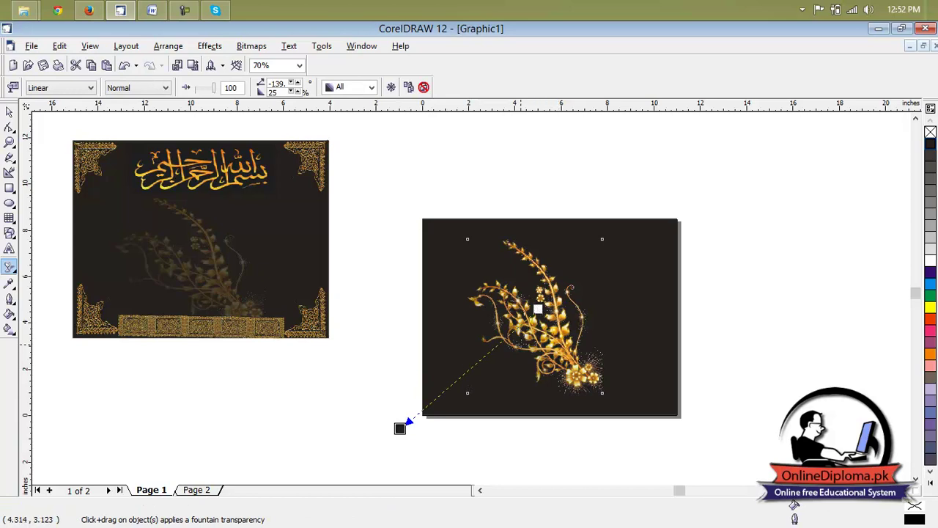
{"action": "left_click_drag", "start_coordinate": [538, 309], "coordinate": [608, 273]}
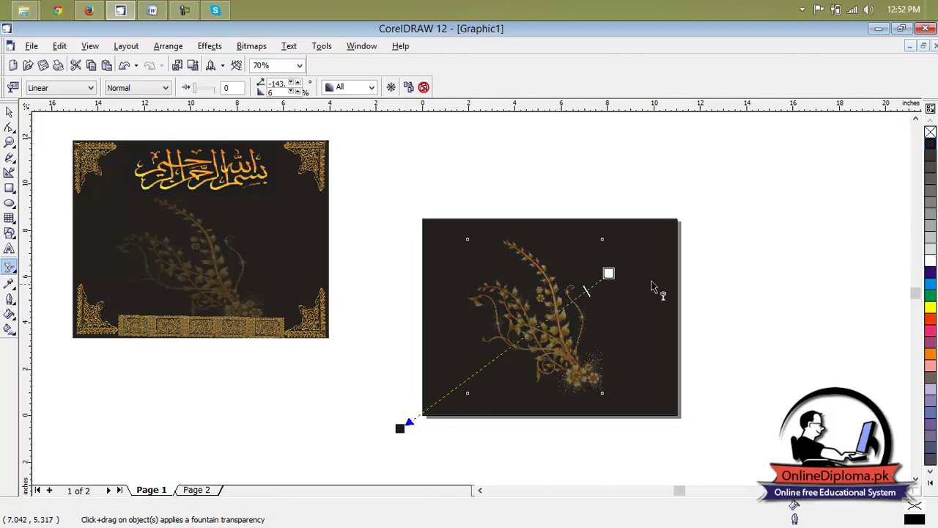
{"action": "left_click", "coordinate": [711, 273]}
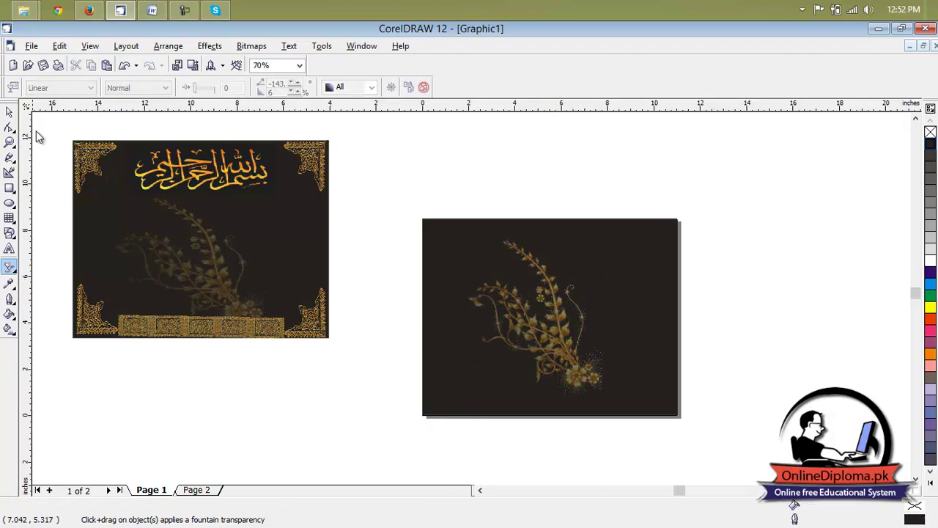
Import the corner ornament background from New folder into the black rectangle's upper-left corner at about 2.07 by 2.49 inches.
{"action": "left_click", "coordinate": [177, 65]}
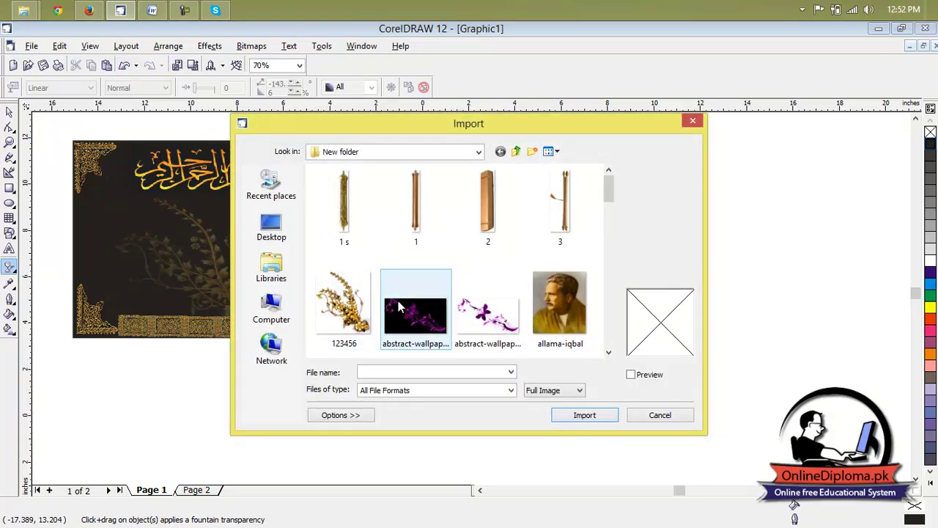
{"action": "left_click", "coordinate": [612, 210]}
{"action": "left_click_drag", "start_coordinate": [612, 213], "coordinate": [609, 216]}
{"action": "left_click", "coordinate": [416, 253]}
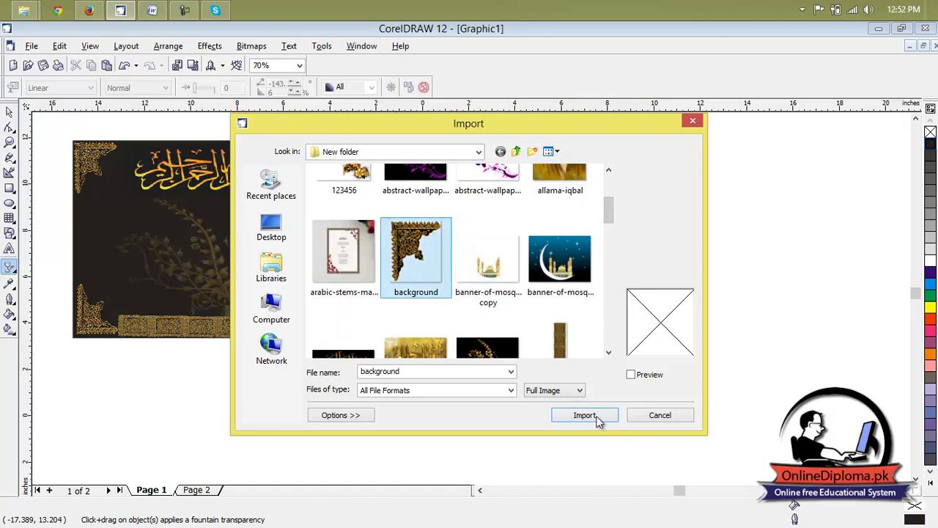
{"action": "left_click", "coordinate": [586, 415]}
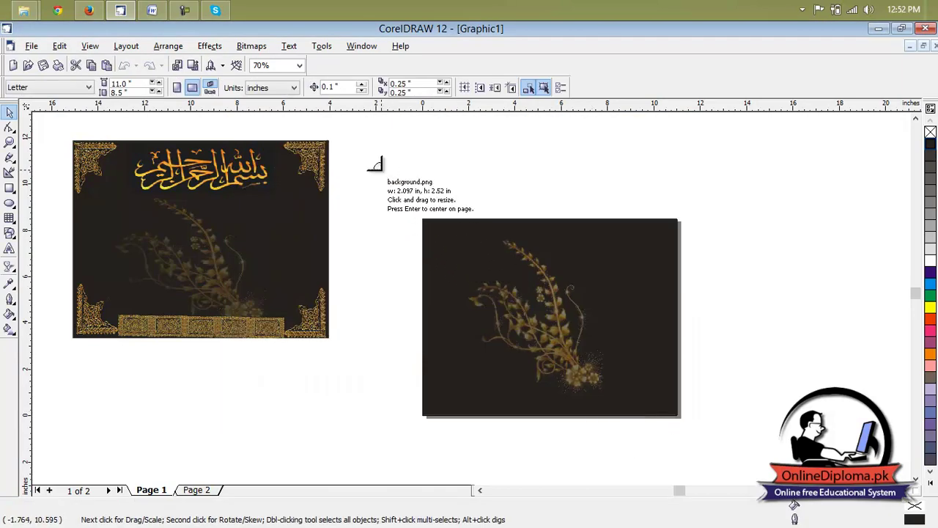
{"action": "left_click_drag", "start_coordinate": [428, 199], "coordinate": [446, 248]}
{"action": "scroll", "coordinate": [484, 256], "scroll_direction": "down", "scroll_amount": 1}
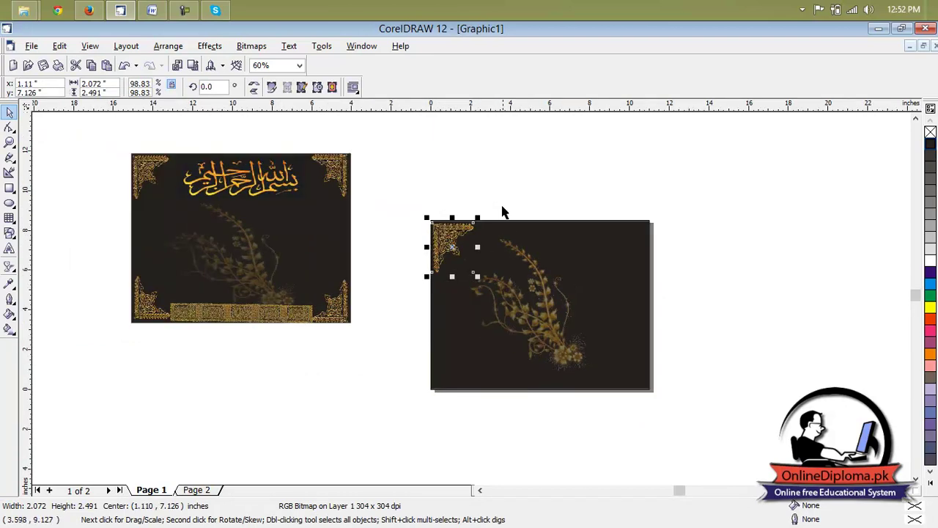
{"action": "key", "text": "Escape"}
Copy the corner ornament, mirror the copy vertically and place it in the rectangle's lower-left corner at about x 1.13, y 1.41 inches.
{"action": "scroll", "coordinate": [456, 244], "scroll_direction": "up", "scroll_amount": 2}
{"action": "left_click", "coordinate": [454, 241]}
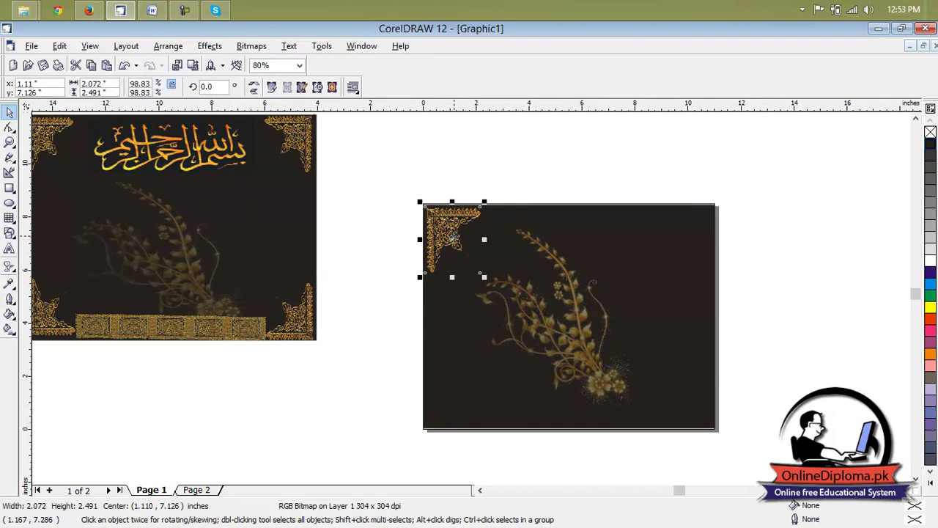
{"action": "left_click_drag", "start_coordinate": [453, 237], "coordinate": [468, 243]}
{"action": "left_click_drag", "start_coordinate": [629, 310], "coordinate": [642, 336]}
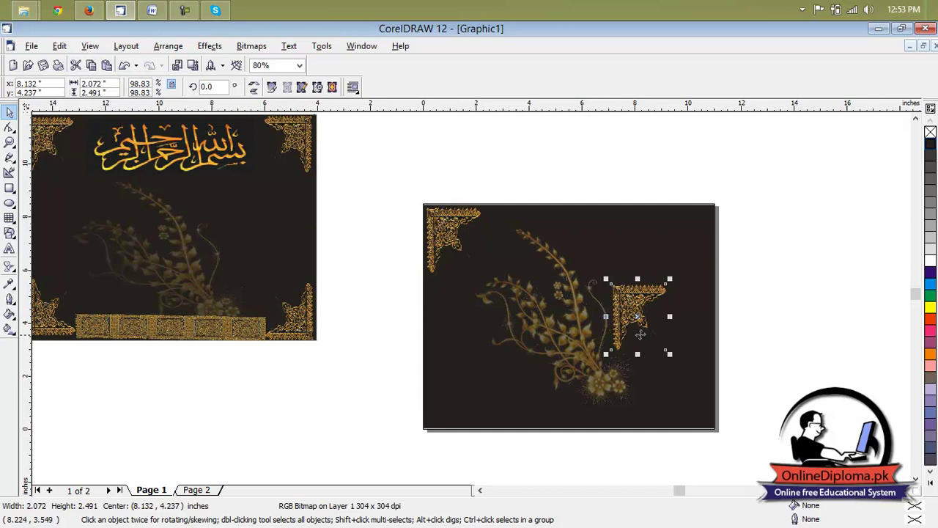
{"action": "left_click", "coordinate": [253, 90]}
{"action": "key", "text": "F10"}
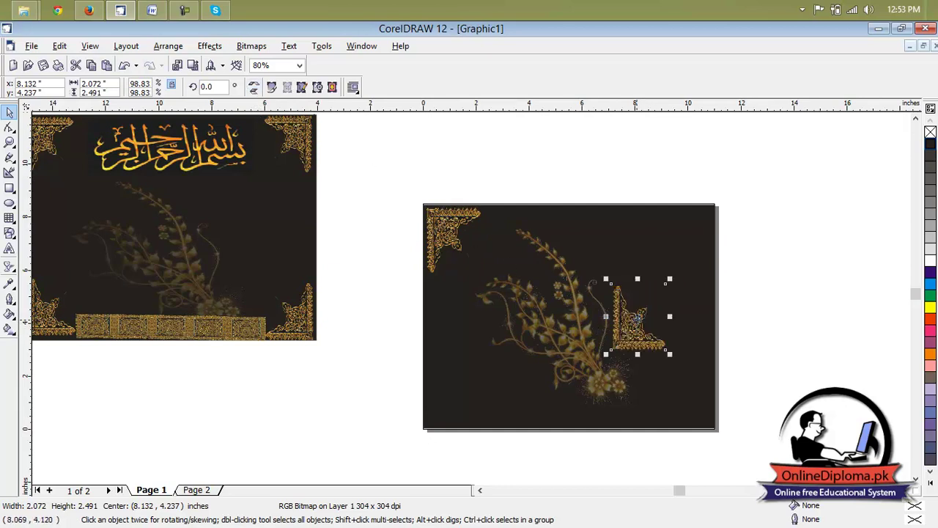
{"action": "left_click_drag", "start_coordinate": [457, 377], "coordinate": [473, 394]}
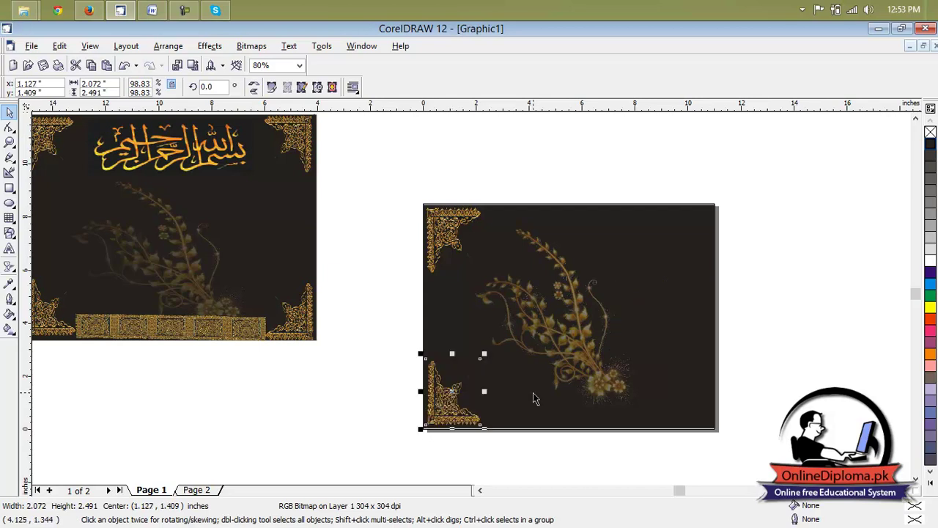
Duplicate the lower-left ornament twice, placing the copies at about x 8.56, y 2.83 inches and x 5.42, y 6.12 inches.
{"action": "key", "text": "ctrl+r"}
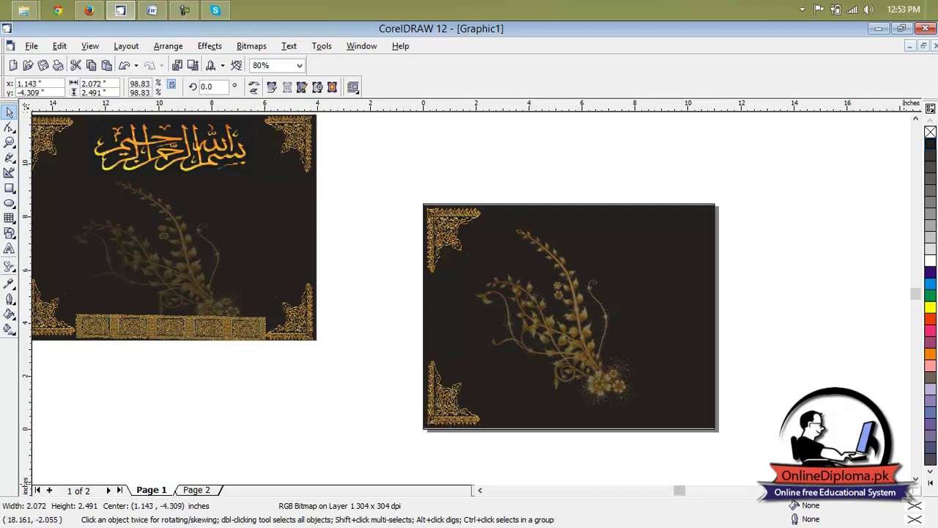
{"action": "left_click_drag", "start_coordinate": [915, 293], "coordinate": [916, 313]}
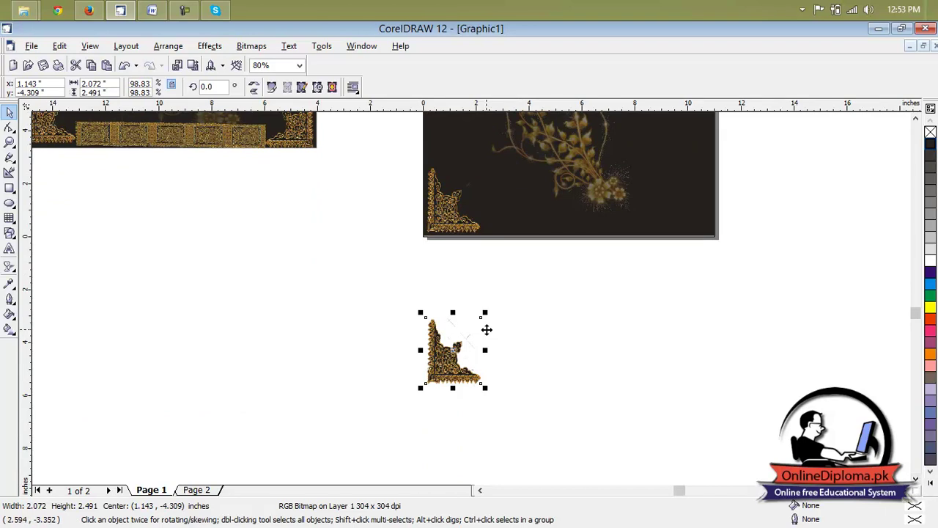
{"action": "left_click_drag", "start_coordinate": [464, 341], "coordinate": [660, 153]}
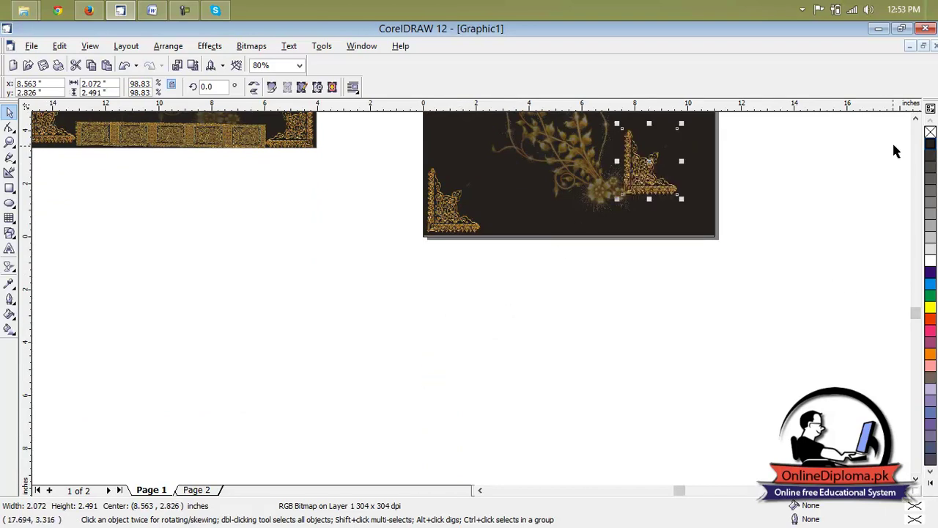
{"action": "scroll", "coordinate": [918, 123], "scroll_direction": "up", "scroll_amount": 5}
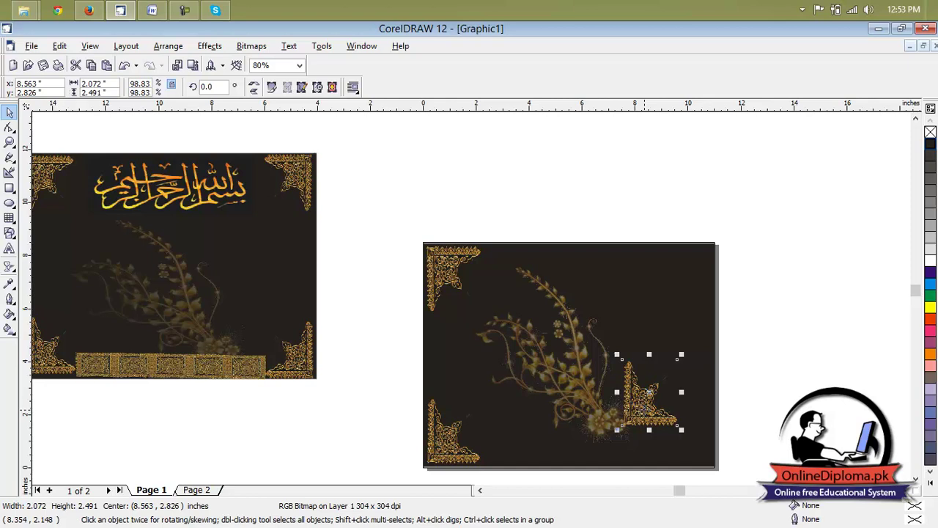
{"action": "right_click", "coordinate": [566, 301]}
{"action": "left_click_drag", "start_coordinate": [567, 300], "coordinate": [567, 300]}
{"action": "left_click", "coordinate": [651, 410]}
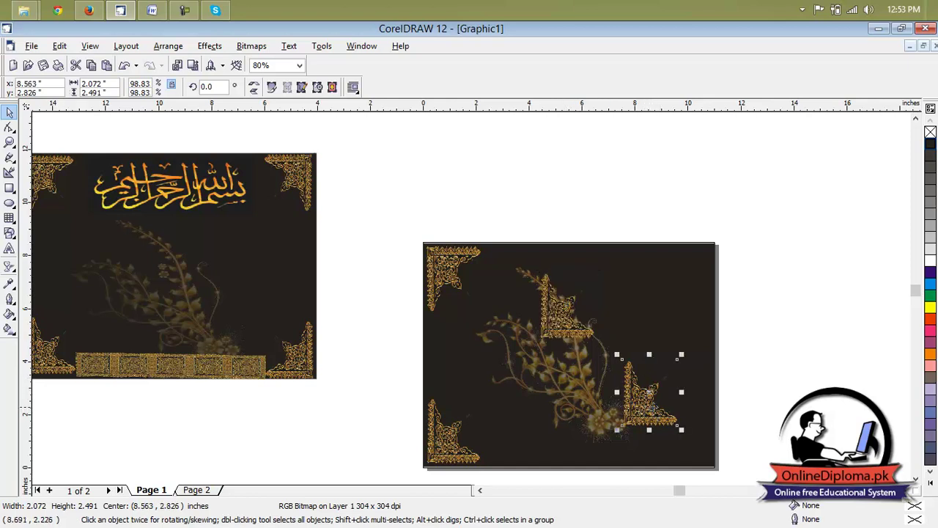
Mirror the ornament copy right of the flowers horizontally and move it into the rectangle's lower-right corner.
{"action": "left_click", "coordinate": [253, 87]}
{"action": "left_click", "coordinate": [255, 89]}
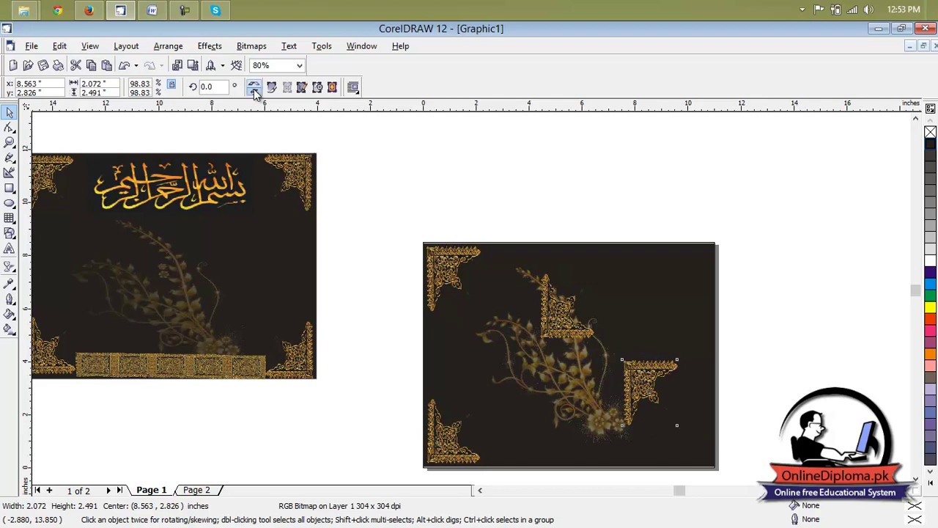
{"action": "left_click", "coordinate": [254, 87]}
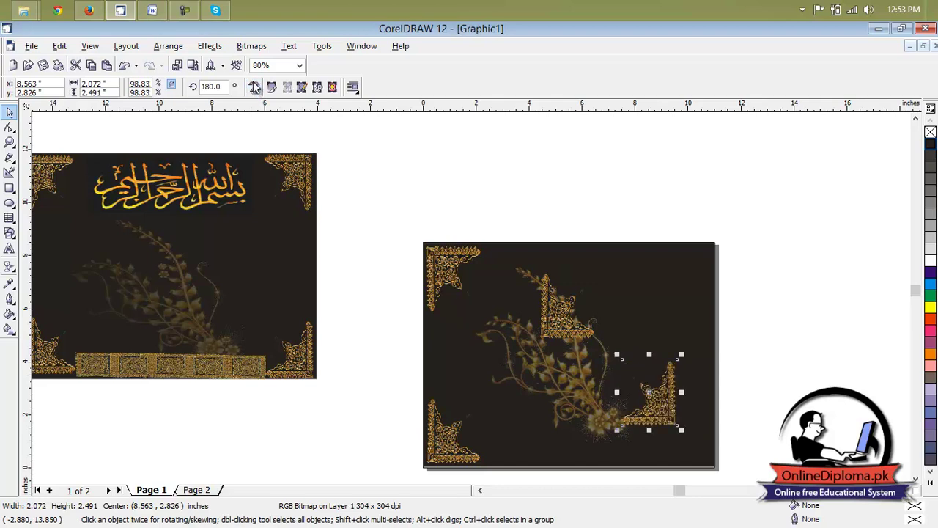
{"action": "left_click_drag", "start_coordinate": [654, 393], "coordinate": [655, 395]}
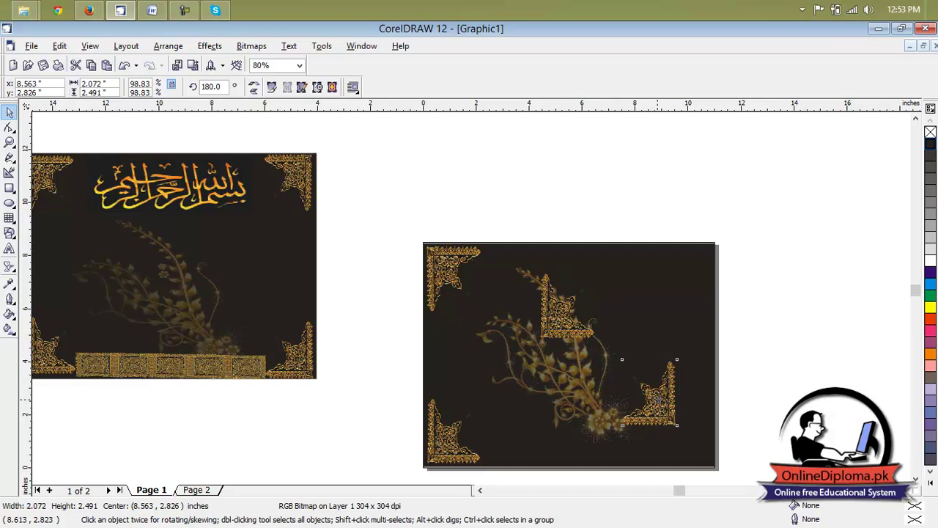
{"action": "left_click_drag", "start_coordinate": [674, 425], "coordinate": [682, 428]}
Mirror the remaining ornament copy horizontally and vertically and move it into the rectangle's upper-right corner.
{"action": "left_click", "coordinate": [596, 339]}
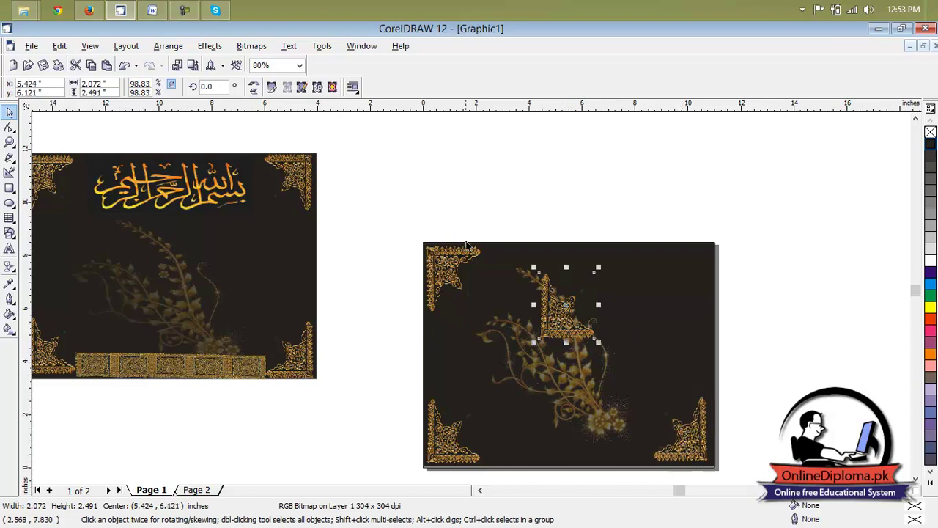
{"action": "left_click", "coordinate": [255, 87]}
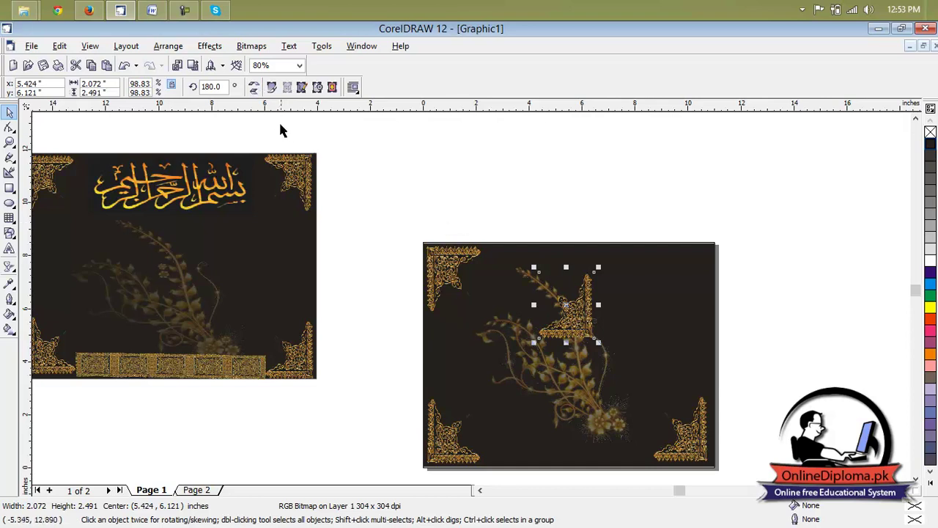
{"action": "left_click", "coordinate": [253, 89]}
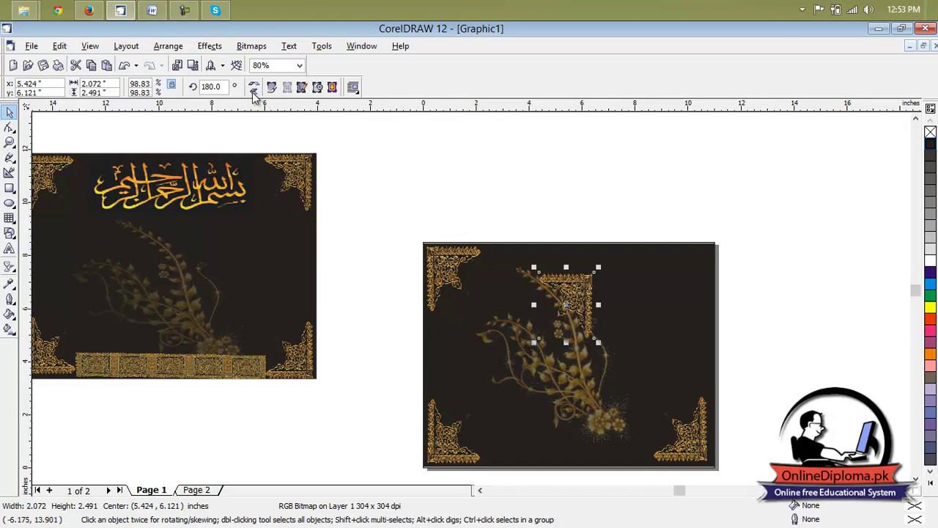
{"action": "left_click_drag", "start_coordinate": [566, 303], "coordinate": [692, 268]}
{"action": "left_click", "coordinate": [824, 292]}
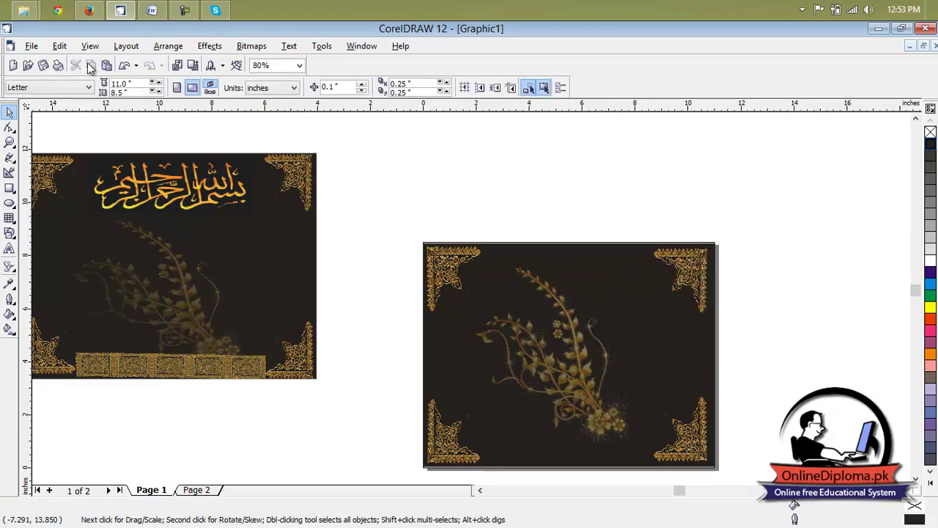
Import the gold Bismillah calligraphy PNG and place it at the rectangle's top between the two upper corner ornaments.
{"action": "left_click", "coordinate": [31, 46]}
{"action": "left_click", "coordinate": [99, 185]}
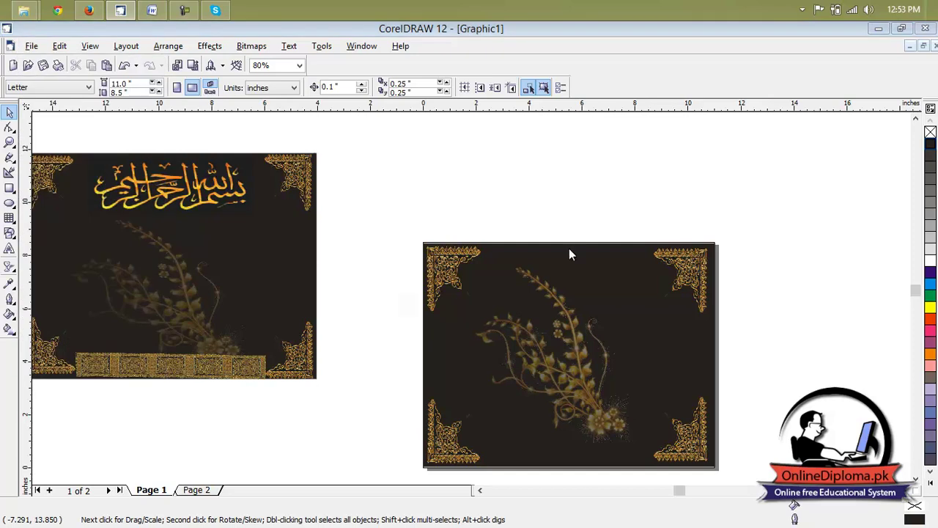
{"action": "left_click", "coordinate": [404, 325]}
{"action": "scroll", "coordinate": [404, 325], "scroll_direction": "down", "scroll_amount": 1}
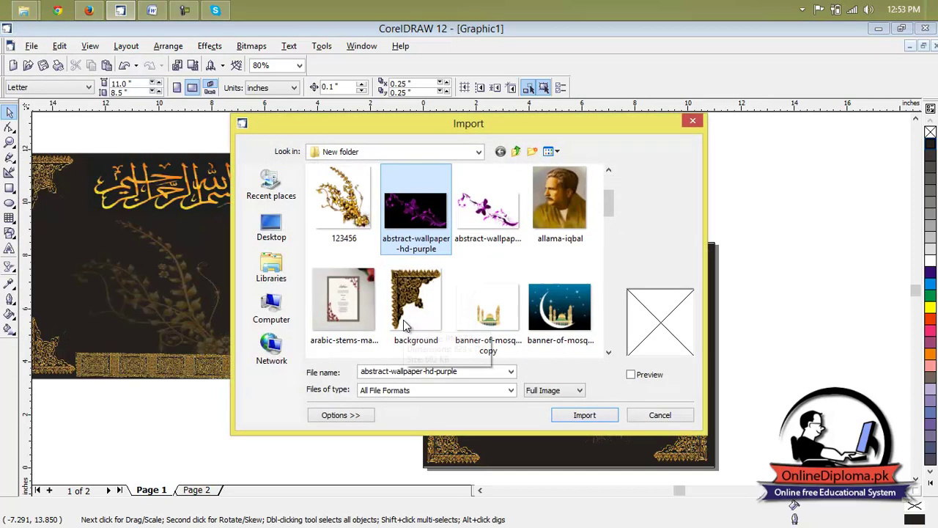
{"action": "scroll", "coordinate": [404, 325], "scroll_direction": "down", "scroll_amount": 1}
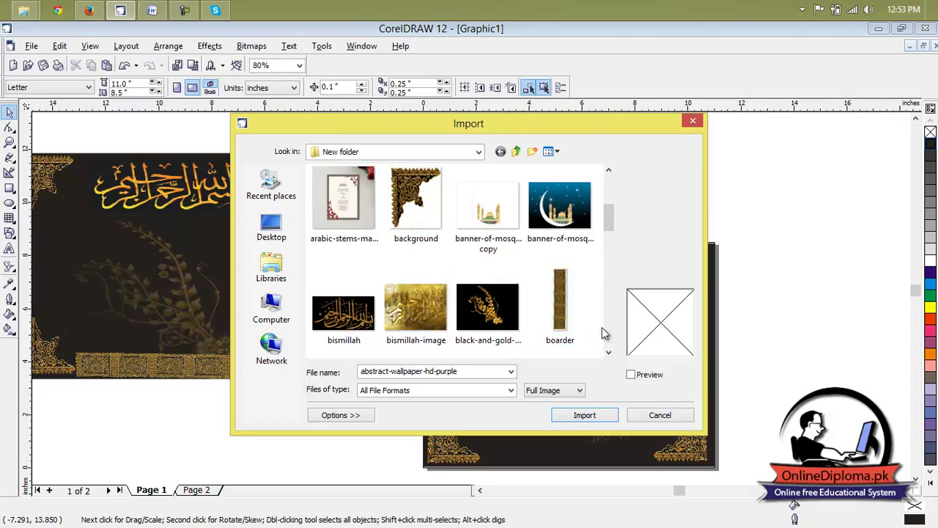
{"action": "scroll", "coordinate": [603, 334], "scroll_direction": "down", "scroll_amount": 1}
{"action": "scroll", "coordinate": [602, 333], "scroll_direction": "down", "scroll_amount": 3}
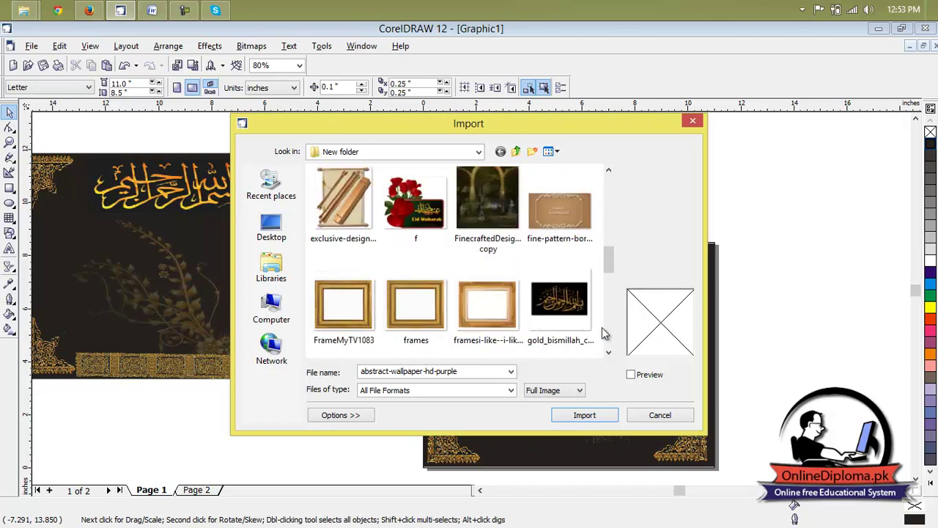
{"action": "scroll", "coordinate": [603, 333], "scroll_direction": "down", "scroll_amount": 3}
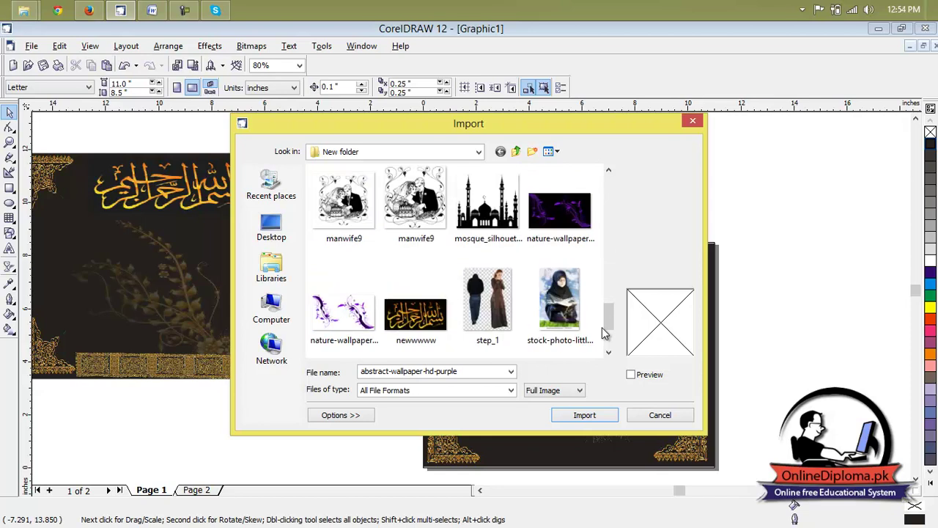
{"action": "double_click", "coordinate": [435, 343]}
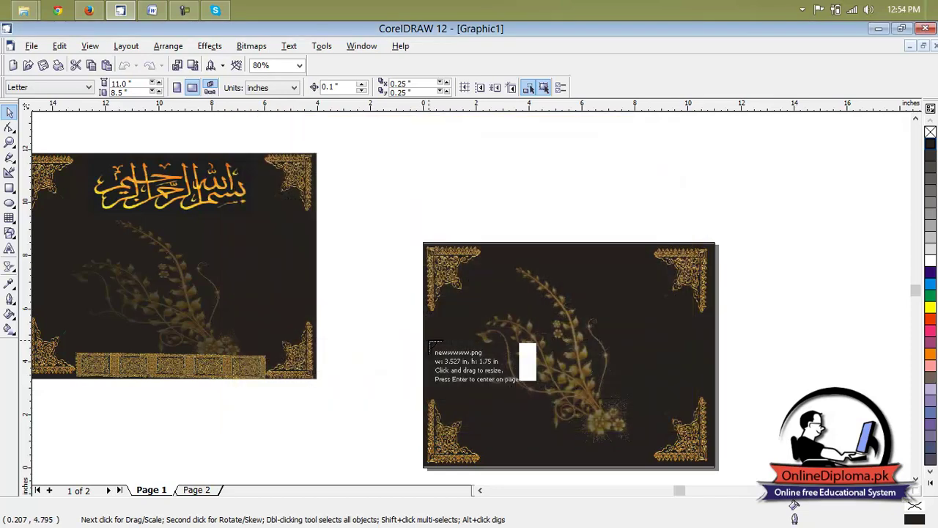
{"action": "left_click_drag", "start_coordinate": [453, 175], "coordinate": [539, 180]}
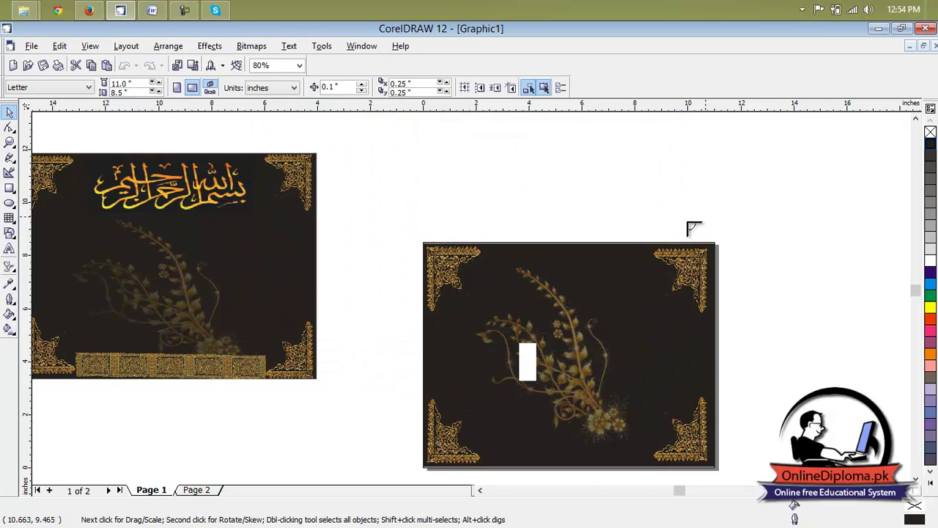
{"action": "left_click_drag", "start_coordinate": [542, 196], "coordinate": [604, 195]}
{"action": "left_click_drag", "start_coordinate": [535, 204], "coordinate": [561, 272]}
Move the faded flowers down to about x 5.09, y 3.66 inches and widen the calligraphy slightly toward the upper-right ornament.
{"action": "left_click", "coordinate": [649, 352]}
{"action": "left_click", "coordinate": [593, 366]}
{"action": "left_click_drag", "start_coordinate": [583, 364], "coordinate": [590, 380]}
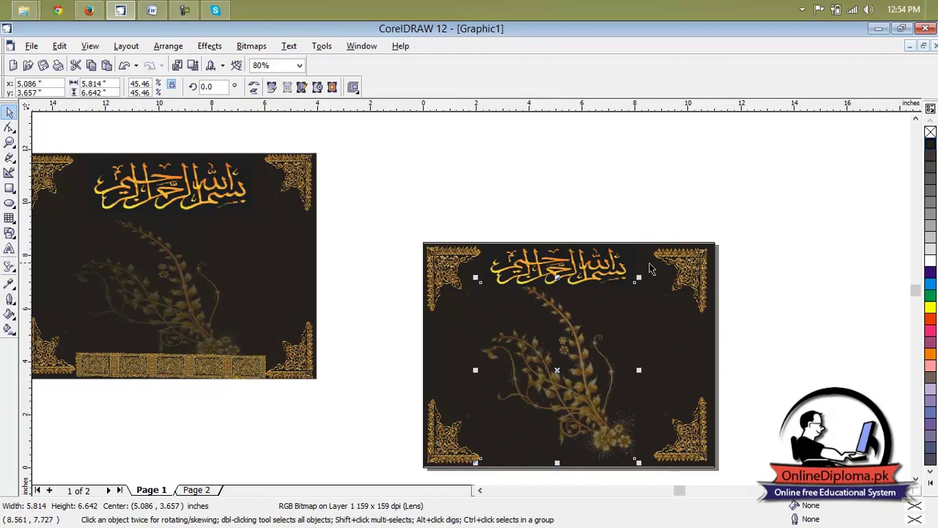
{"action": "left_click", "coordinate": [614, 271]}
{"action": "left_click_drag", "start_coordinate": [637, 267], "coordinate": [650, 267]}
{"action": "left_click", "coordinate": [605, 225]}
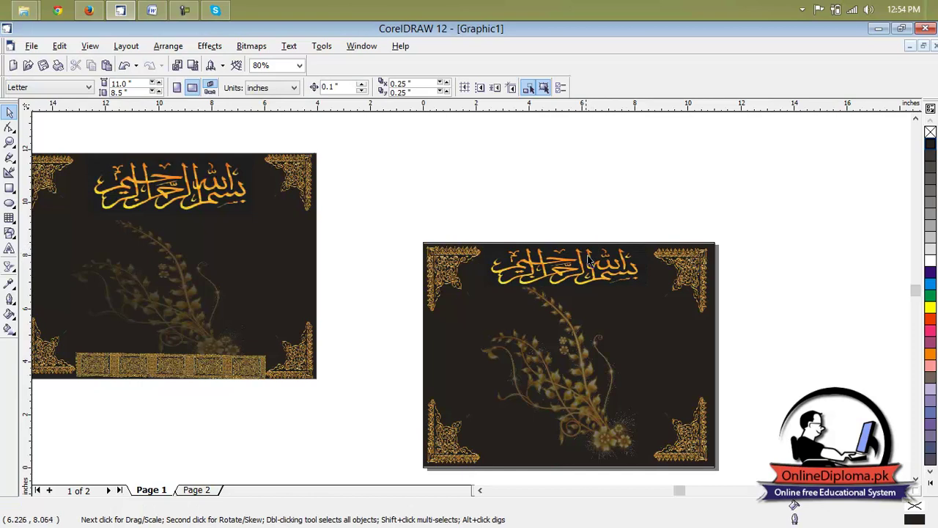
Delete the grouped reference design beside the page.
{"action": "left_click", "coordinate": [916, 479]}
{"action": "left_click", "coordinate": [916, 480]}
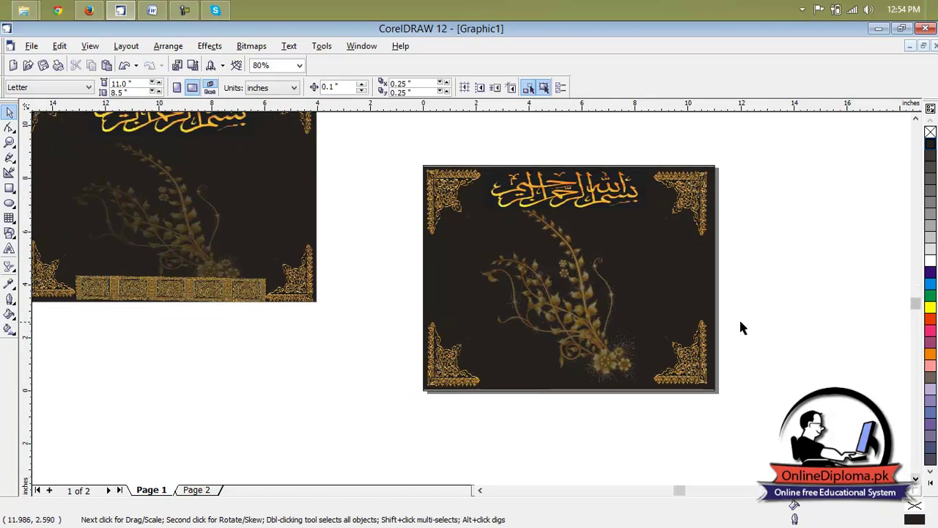
{"action": "scroll", "coordinate": [665, 285], "scroll_direction": "up", "scroll_amount": 2}
{"action": "left_click", "coordinate": [910, 491]}
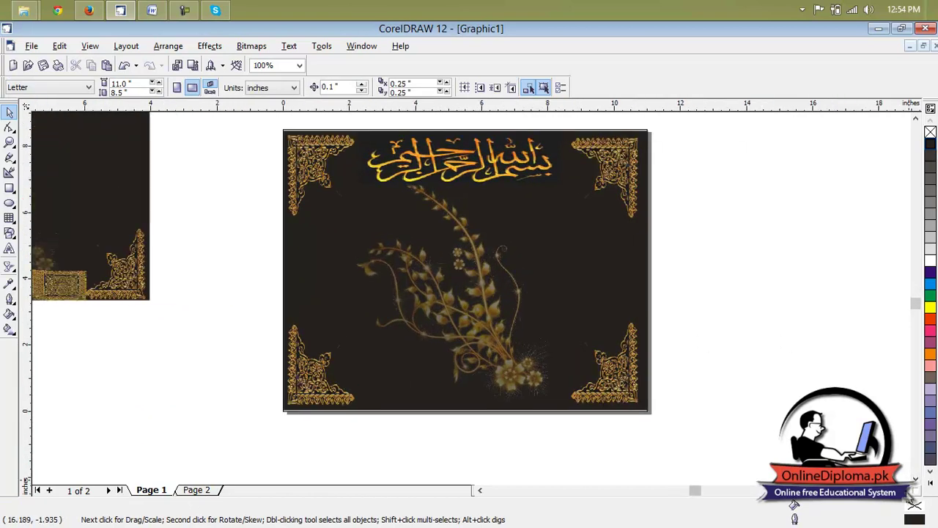
{"action": "scroll", "coordinate": [538, 352], "scroll_direction": "down", "scroll_amount": 4}
{"action": "left_click", "coordinate": [250, 236]}
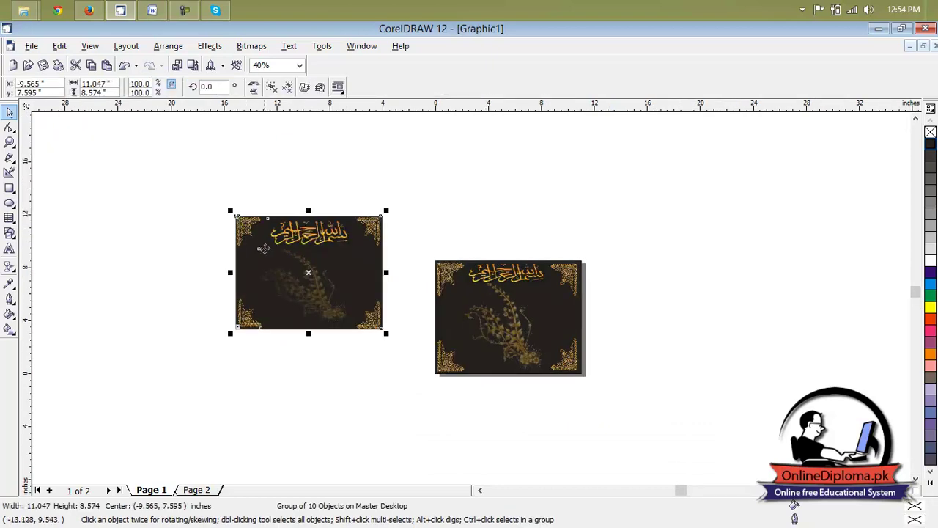
{"action": "key", "text": "Delete"}
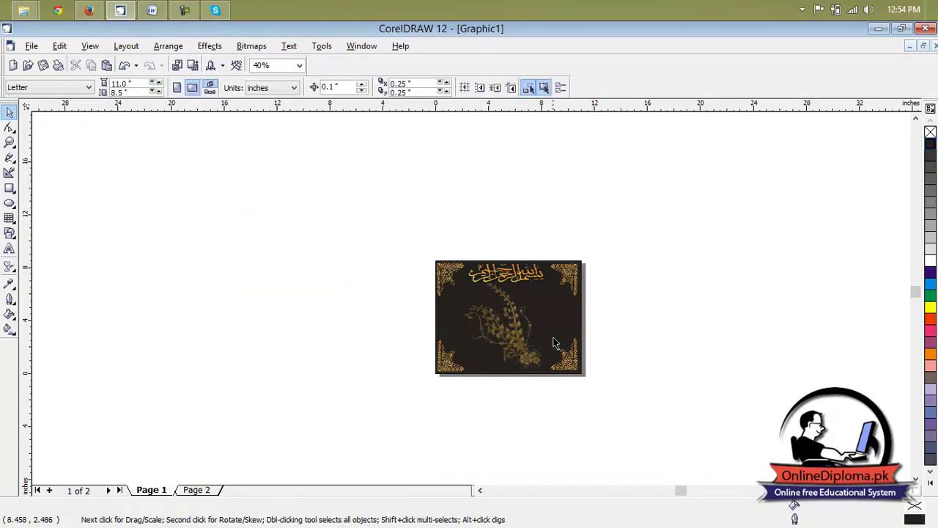
Import the manwife9 wedding image and place it right of the page, about 6.42 by 5.83 inches, at about x 17.77, y 3.94.
{"action": "scroll", "coordinate": [533, 299], "scroll_direction": "up", "scroll_amount": 3}
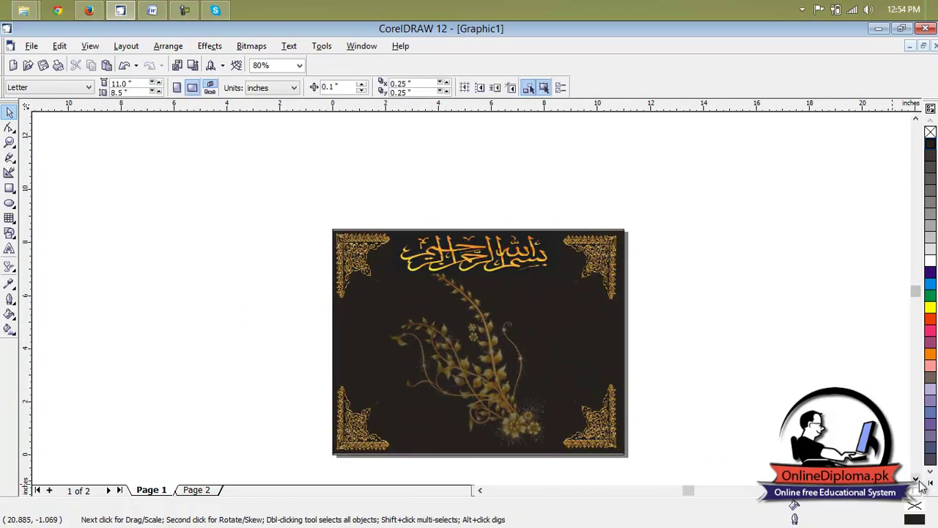
{"action": "left_click", "coordinate": [917, 480]}
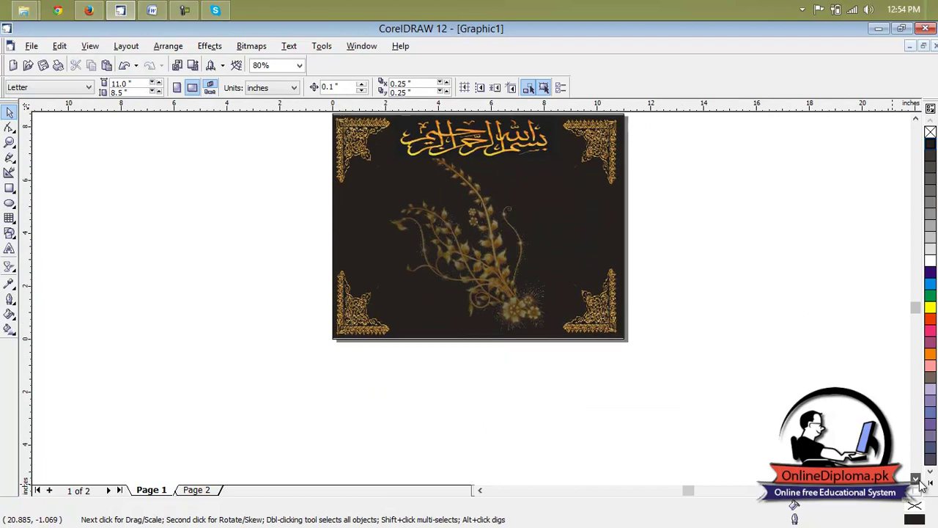
{"action": "left_click", "coordinate": [916, 118]}
{"action": "left_click", "coordinate": [910, 490]}
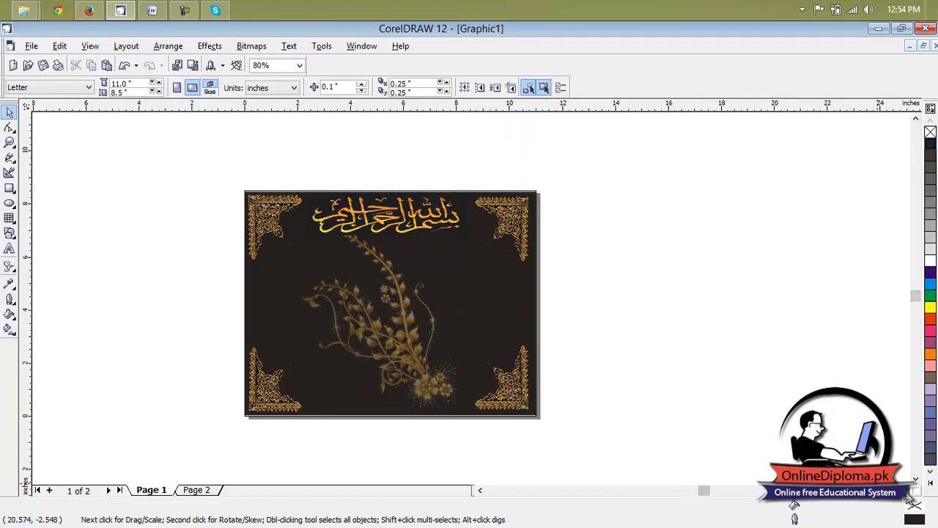
{"action": "left_click", "coordinate": [911, 489]}
{"action": "scroll", "coordinate": [270, 257], "scroll_direction": "up", "scroll_amount": 1}
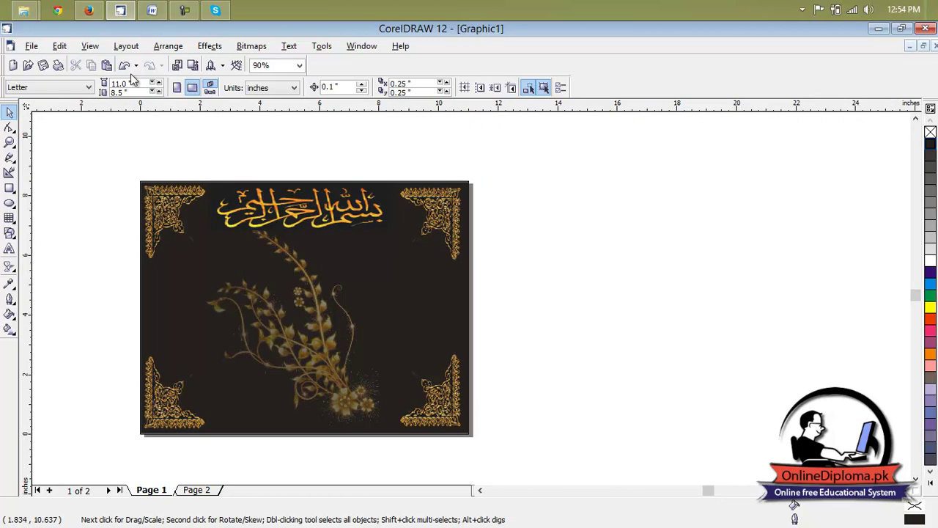
{"action": "left_click", "coordinate": [178, 66]}
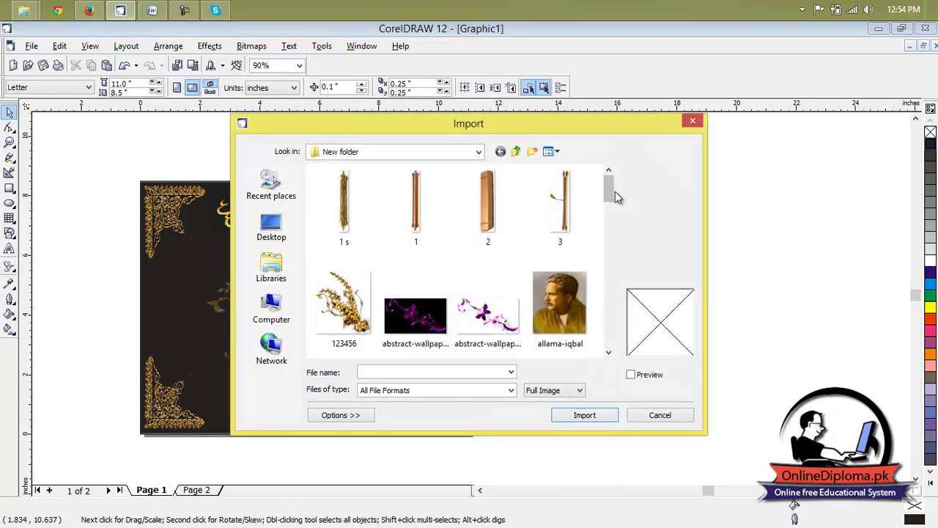
{"action": "left_click_drag", "start_coordinate": [612, 198], "coordinate": [612, 327]}
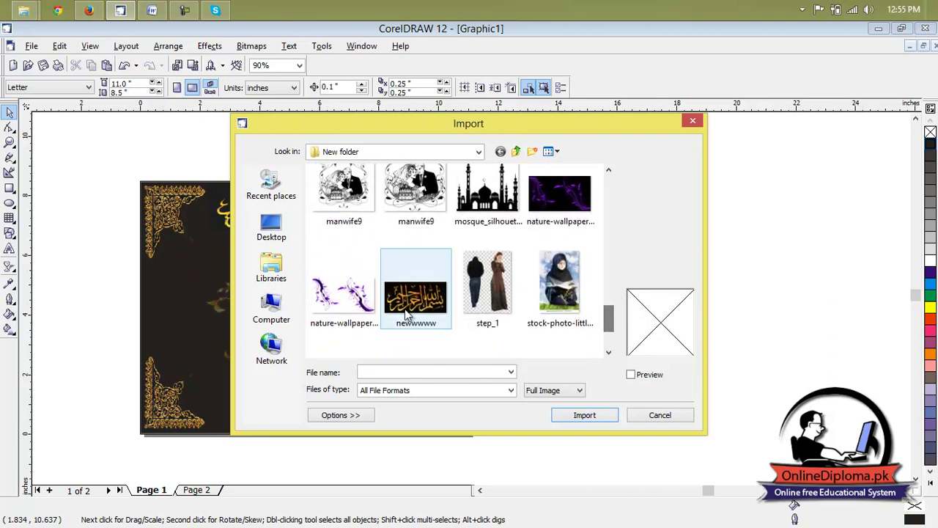
{"action": "left_click", "coordinate": [329, 188]}
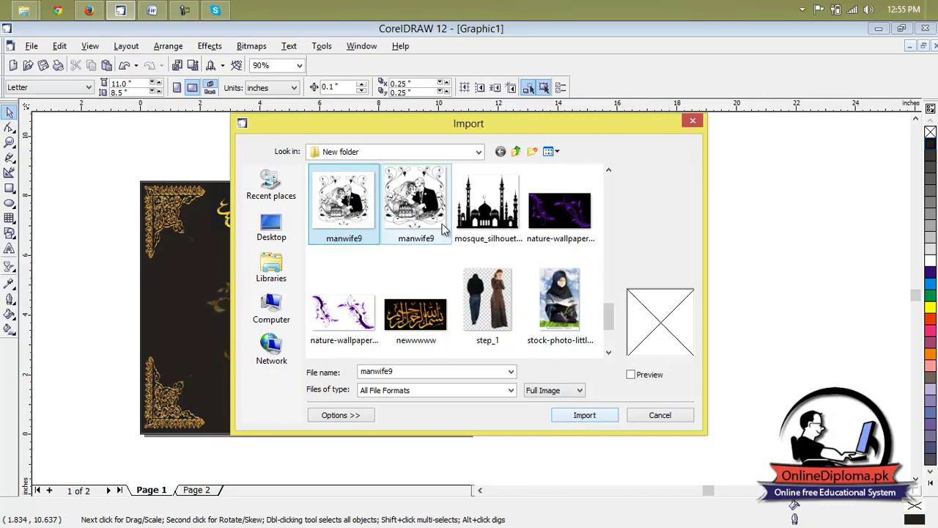
{"action": "left_click", "coordinate": [608, 416]}
{"action": "left_click_drag", "start_coordinate": [578, 196], "coordinate": [787, 369]}
{"action": "left_click_drag", "start_coordinate": [690, 270], "coordinate": [704, 296]}
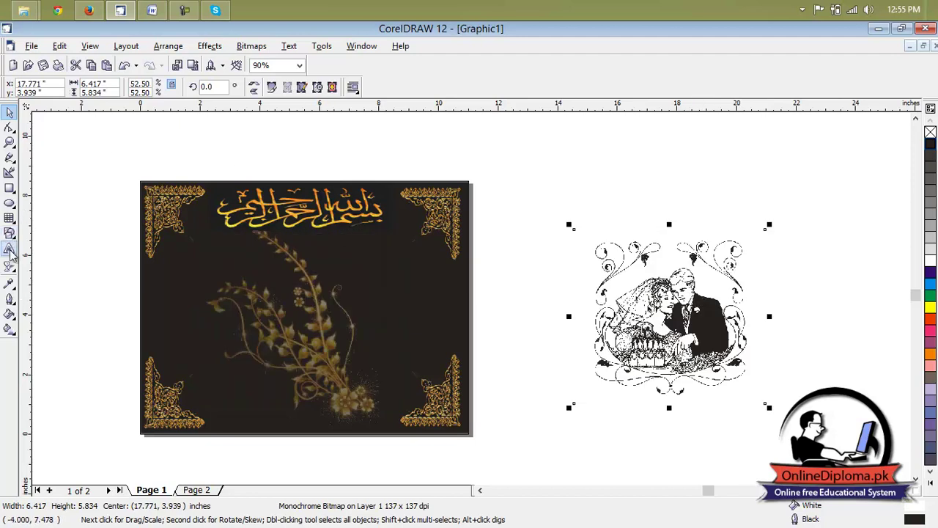
Fade the wedding image with a diagonal linear transparency from upper right to lower left, then delete the image.
{"action": "left_click_drag", "start_coordinate": [838, 196], "coordinate": [522, 434]}
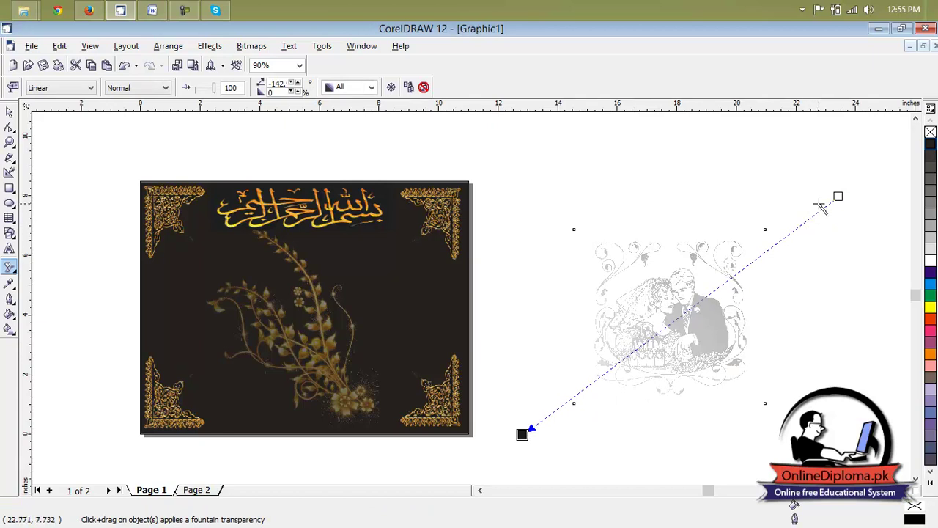
{"action": "left_click", "coordinate": [755, 154]}
{"action": "left_click", "coordinate": [10, 111]}
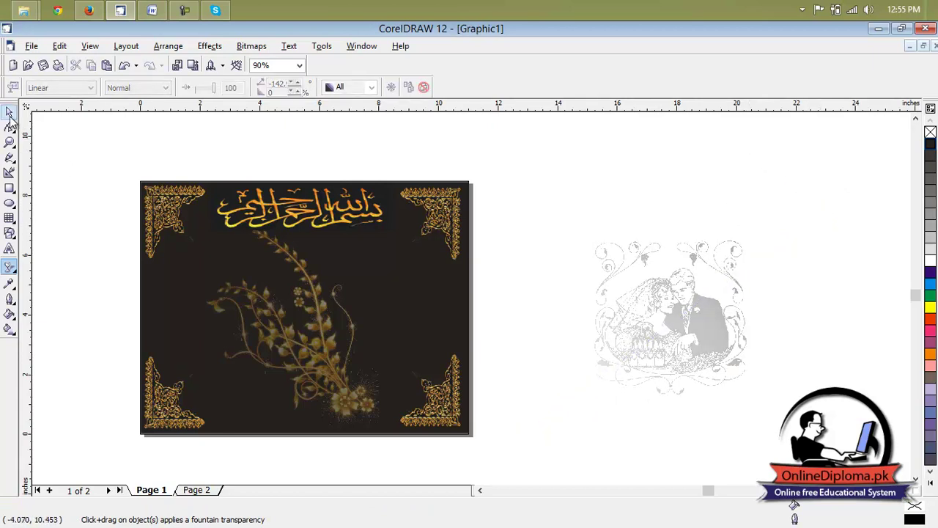
{"action": "left_click_drag", "start_coordinate": [287, 328], "coordinate": [742, 301]}
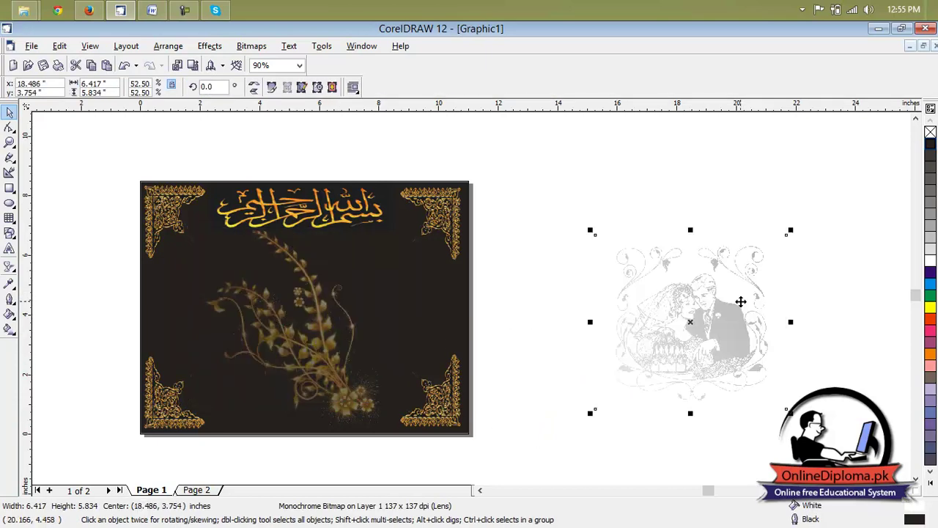
{"action": "key", "text": "Delete"}
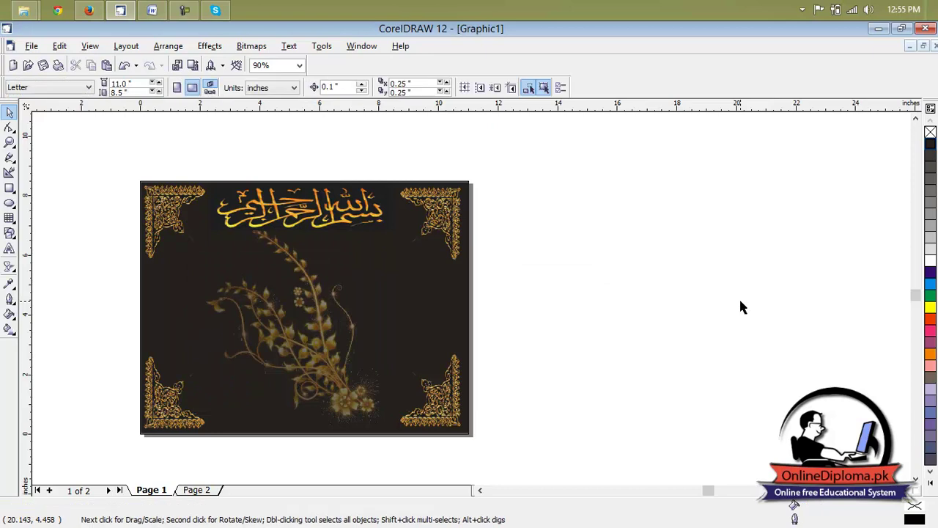
Switch to Firefox, close the two Bismillah wallpaper pages and look through the Bismillah image results.
{"action": "left_click", "coordinate": [89, 10]}
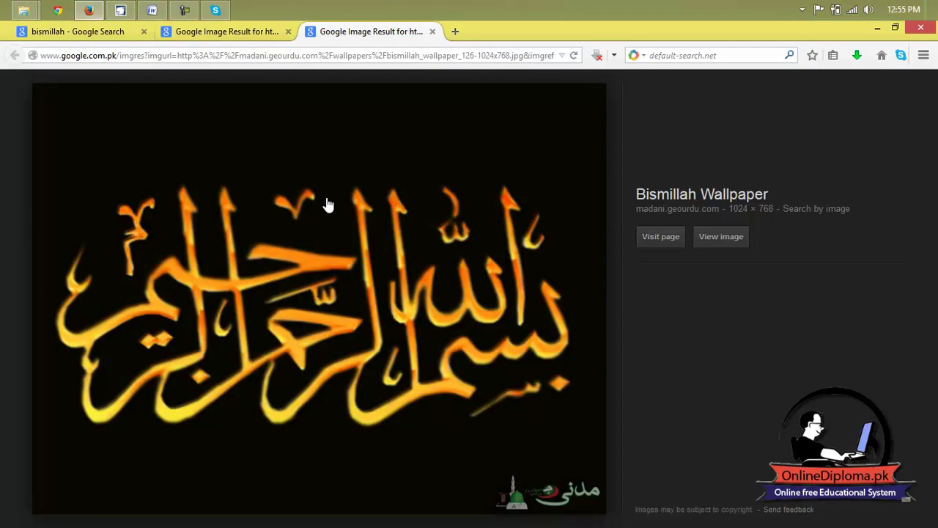
{"action": "left_click", "coordinate": [433, 31]}
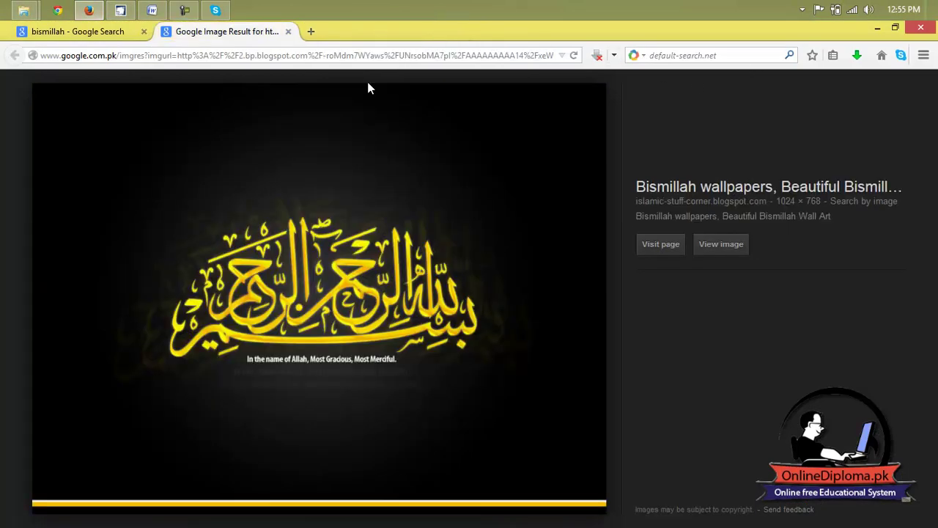
{"action": "left_click", "coordinate": [290, 32]}
{"action": "scroll", "coordinate": [332, 163], "scroll_direction": "down", "scroll_amount": 5}
{"action": "scroll", "coordinate": [332, 163], "scroll_direction": "down", "scroll_amount": 3}
{"action": "scroll", "coordinate": [332, 164], "scroll_direction": "up", "scroll_amount": 14}
Search Google Images for "clipart in black background".
{"action": "left_click_drag", "start_coordinate": [327, 97], "coordinate": [2, 98]}
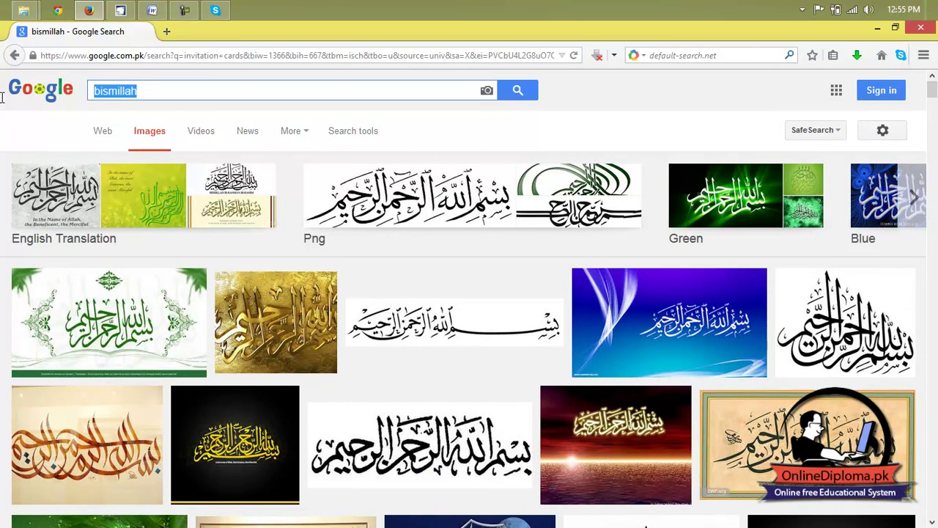
{"action": "type", "text": "clip"}
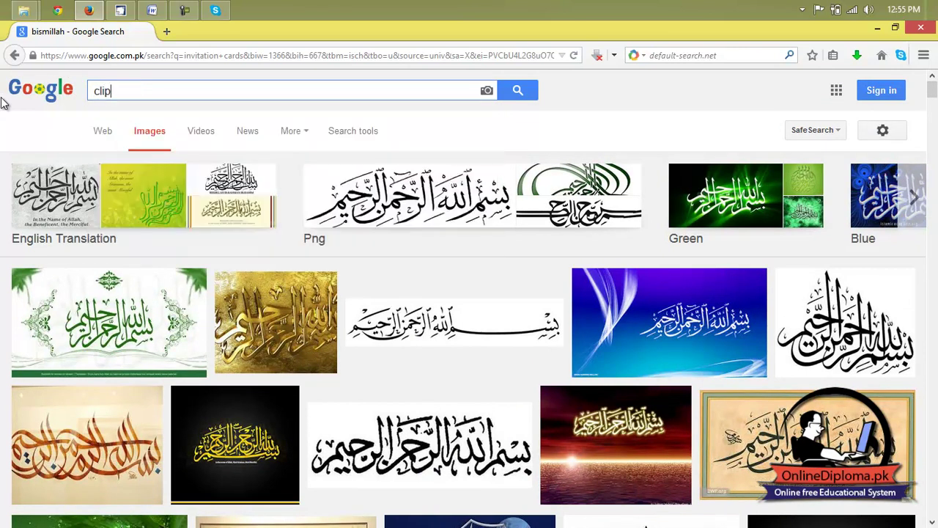
{"action": "type", "text": "art"}
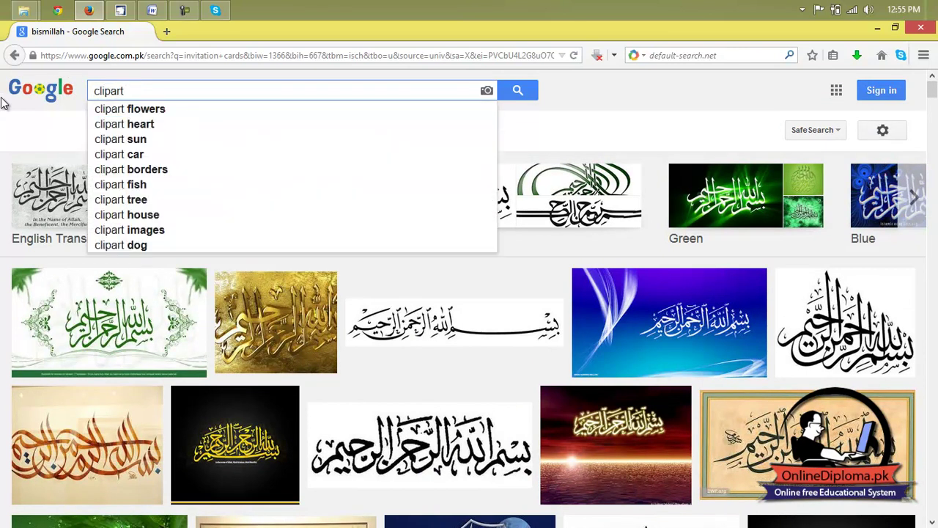
{"action": "type", "text": " in b"}
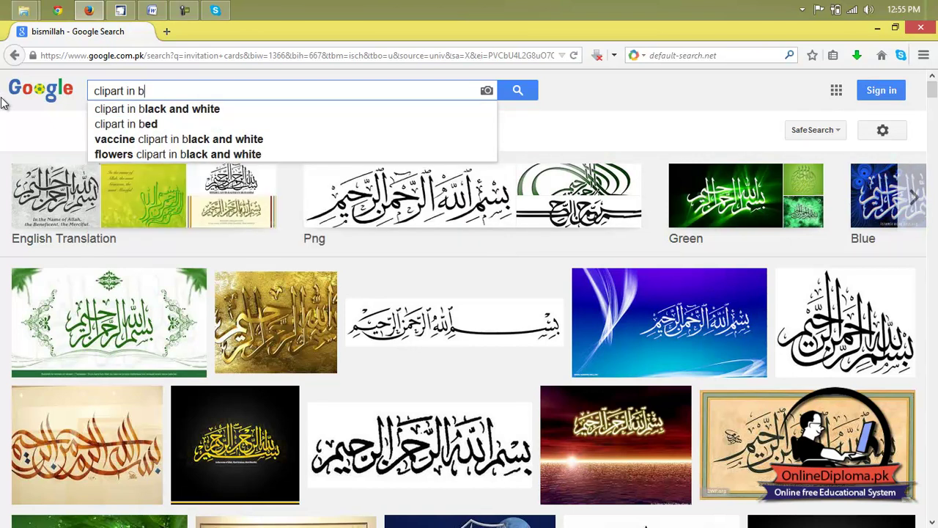
{"action": "type", "text": "lack ba"}
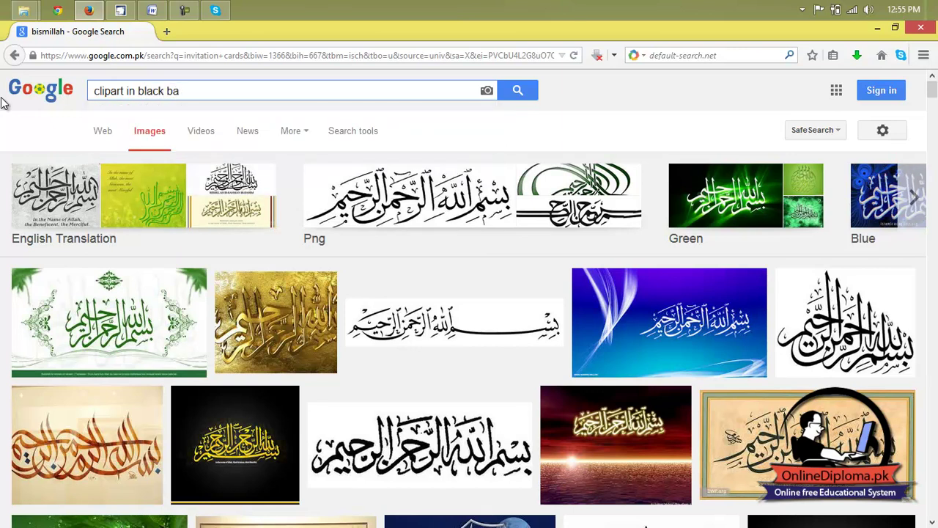
{"action": "key", "text": "BackSpace"}
{"action": "key", "text": "BackSpace"}
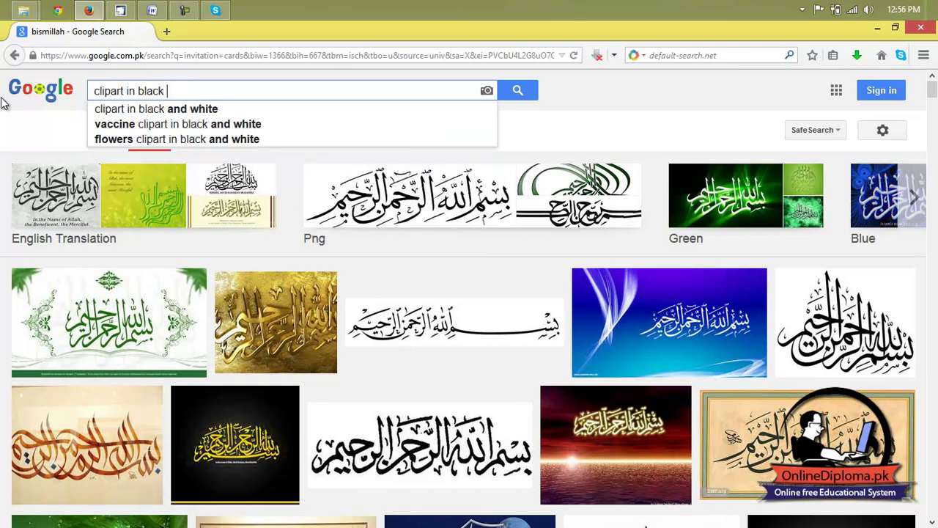
{"action": "type", "text": "background"}
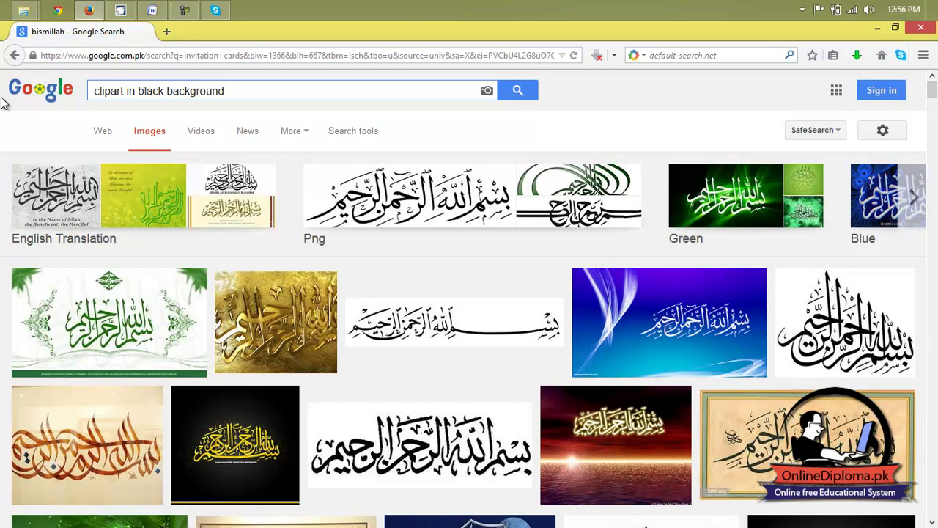
{"action": "key", "text": "Return"}
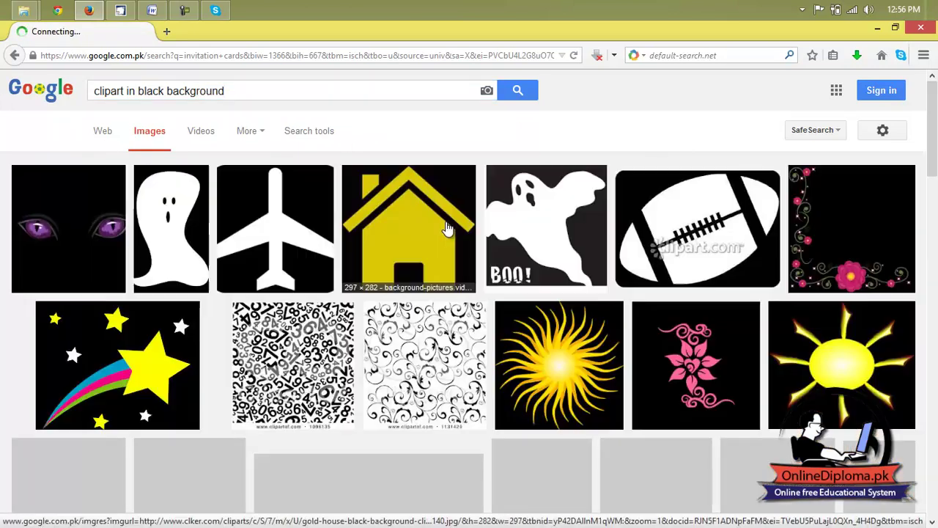
Refine the Google Images search to "clipart for marriage in black background".
{"action": "scroll", "coordinate": [407, 242], "scroll_direction": "down", "scroll_amount": 3}
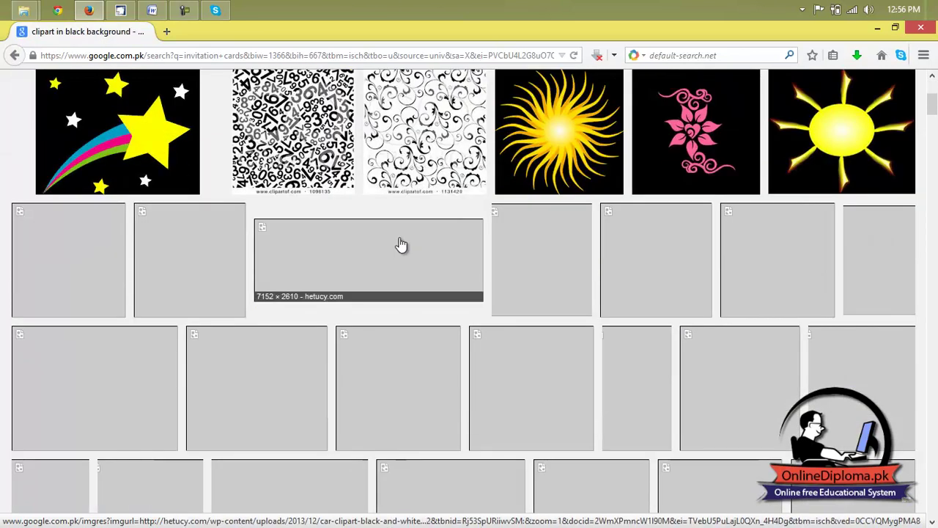
{"action": "scroll", "coordinate": [401, 244], "scroll_direction": "up", "scroll_amount": 3}
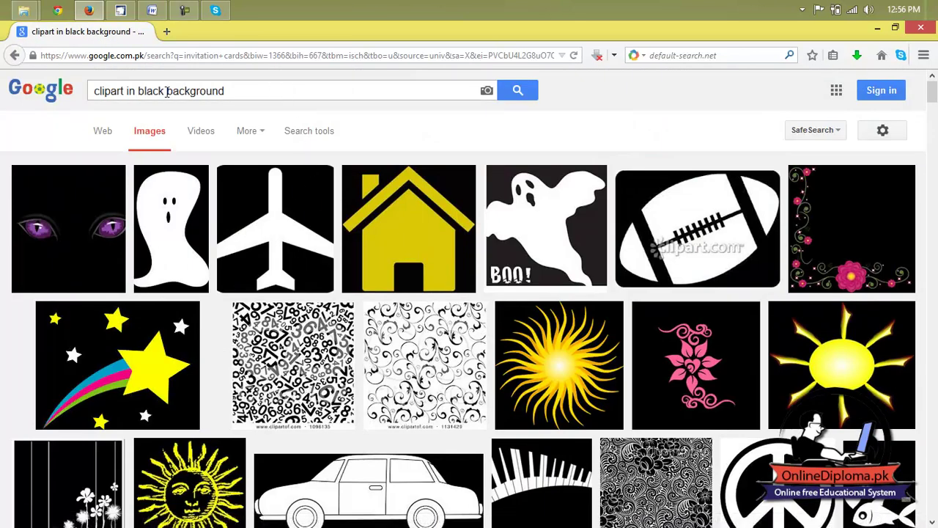
{"action": "left_click", "coordinate": [126, 92]}
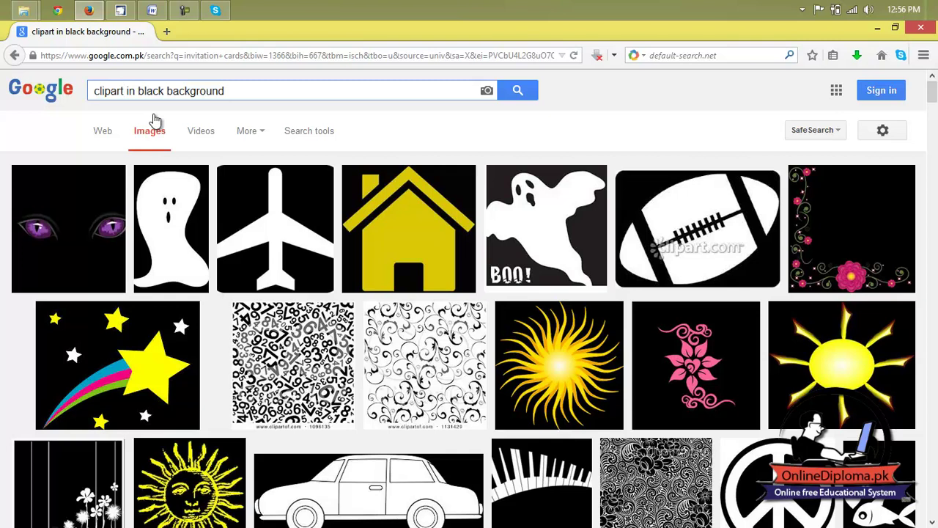
{"action": "type", "text": "for ma"}
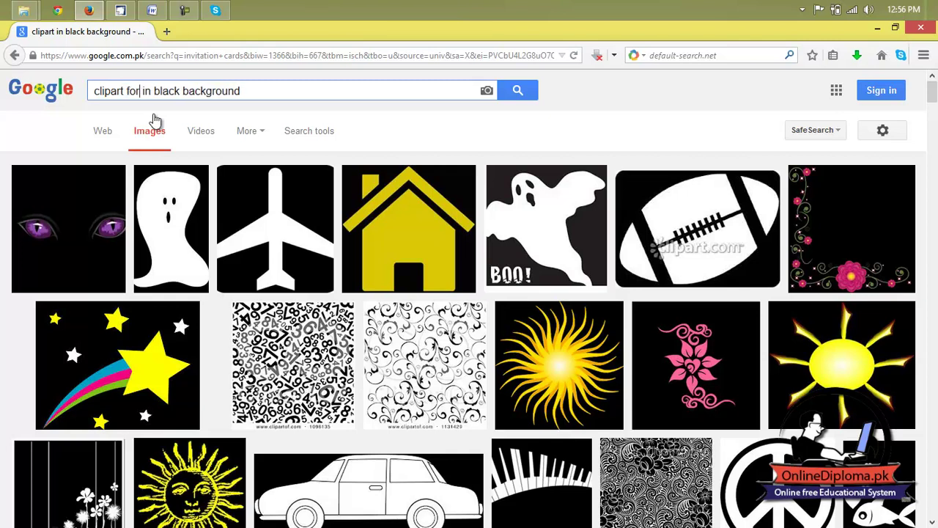
{"action": "type", "text": "rriage"}
{"action": "key", "text": "Return"}
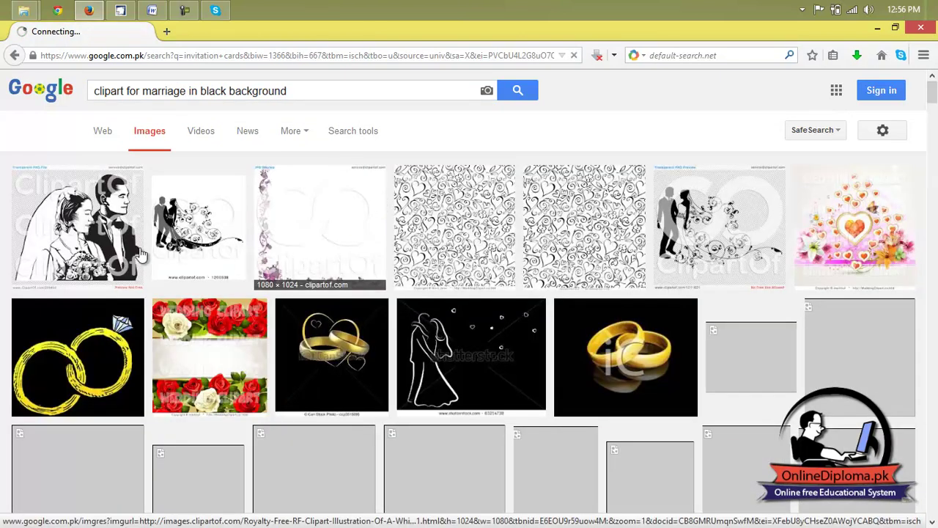
Browse the marriage clipart results for wedding artwork on black backgrounds, then return to the first rows.
{"action": "scroll", "coordinate": [505, 344], "scroll_direction": "down", "scroll_amount": 2}
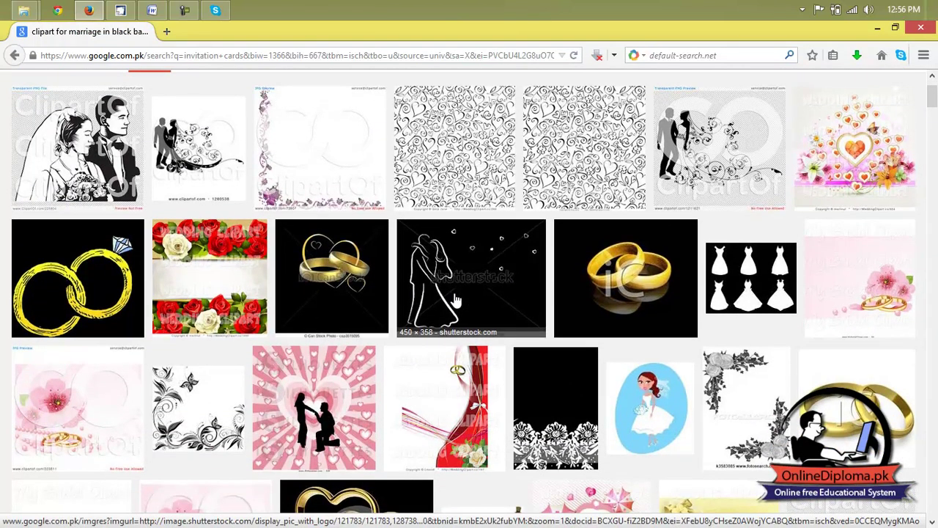
{"action": "scroll", "coordinate": [455, 299], "scroll_direction": "down", "scroll_amount": 3}
{"action": "scroll", "coordinate": [455, 299], "scroll_direction": "down", "scroll_amount": 3}
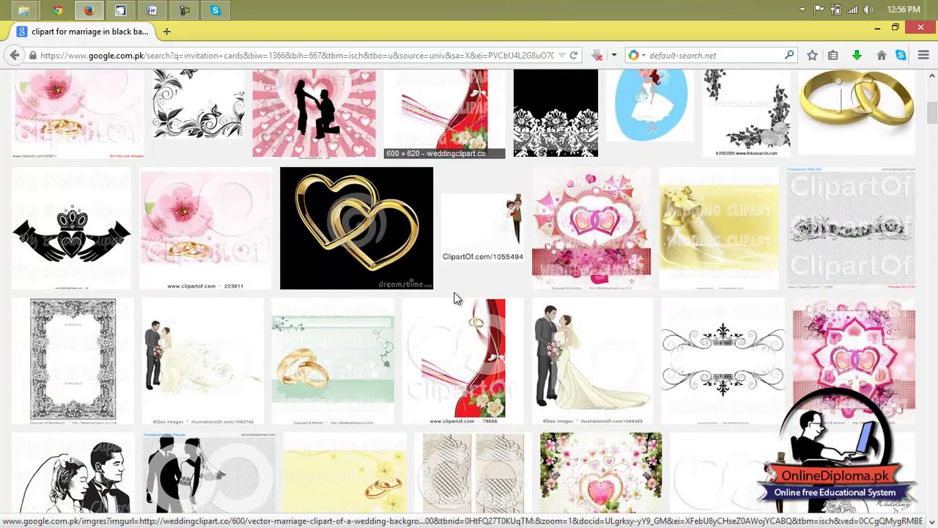
{"action": "scroll", "coordinate": [251, 325], "scroll_direction": "down", "scroll_amount": 3}
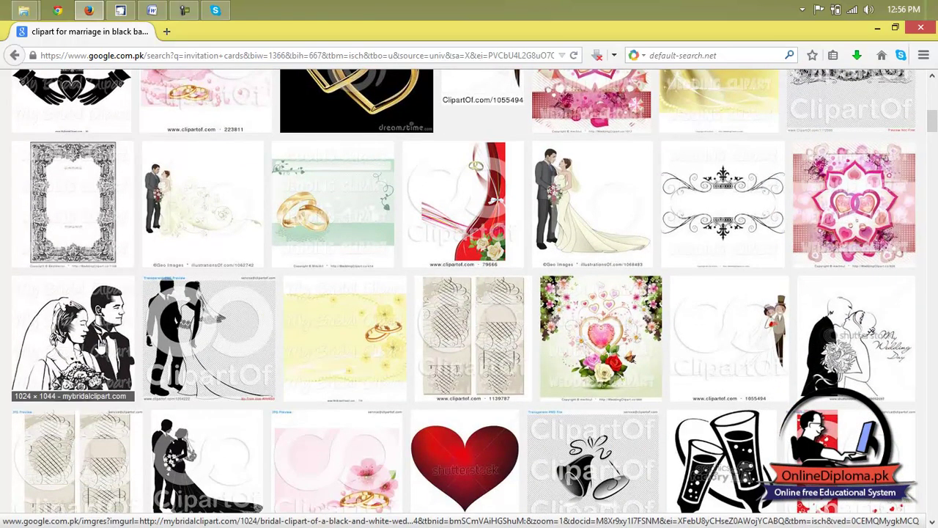
{"action": "scroll", "coordinate": [100, 345], "scroll_direction": "down", "scroll_amount": 6}
{"action": "scroll", "coordinate": [102, 345], "scroll_direction": "down", "scroll_amount": 9}
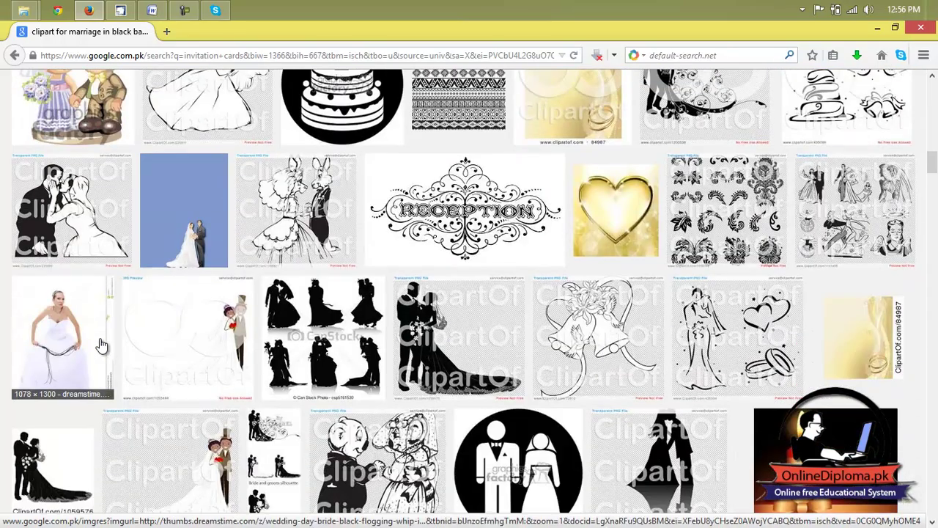
{"action": "scroll", "coordinate": [100, 338], "scroll_direction": "down", "scroll_amount": 5}
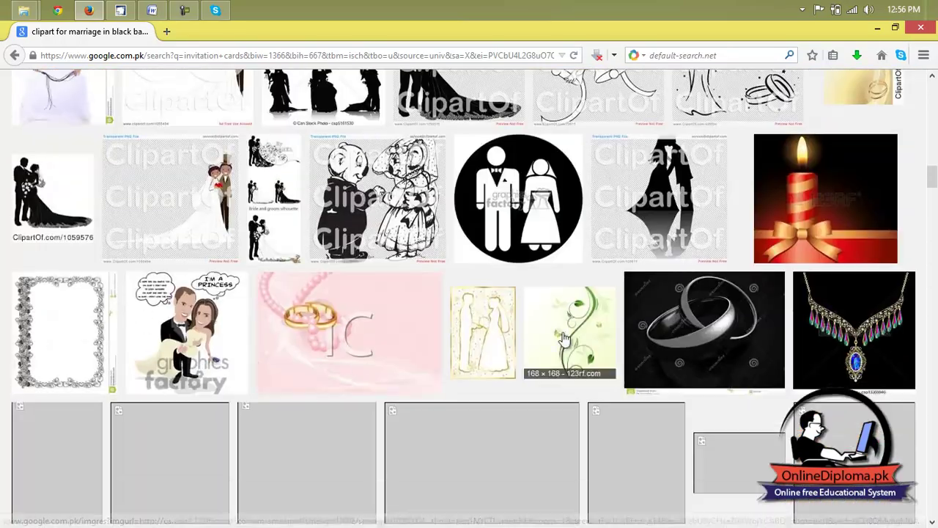
{"action": "scroll", "coordinate": [659, 325], "scroll_direction": "down", "scroll_amount": 7}
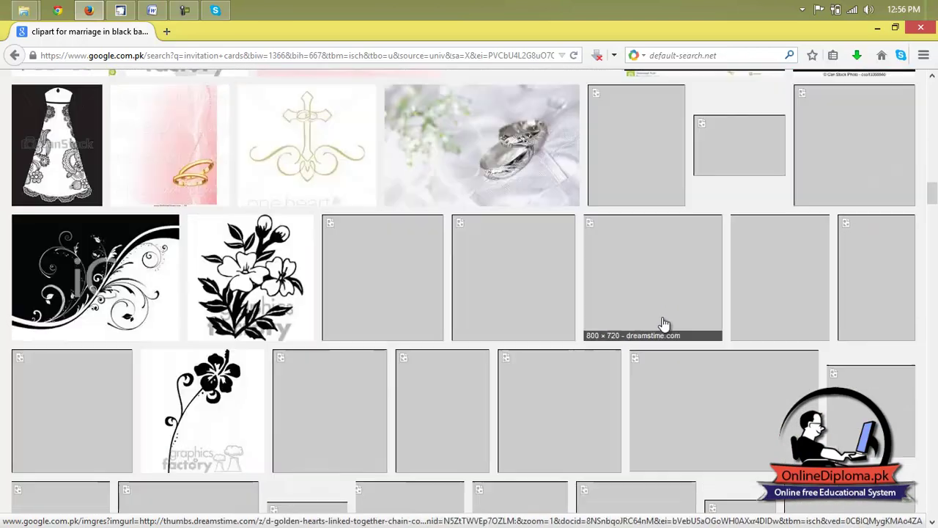
{"action": "scroll", "coordinate": [663, 325], "scroll_direction": "down", "scroll_amount": 4}
{"action": "scroll", "coordinate": [663, 325], "scroll_direction": "down", "scroll_amount": 2}
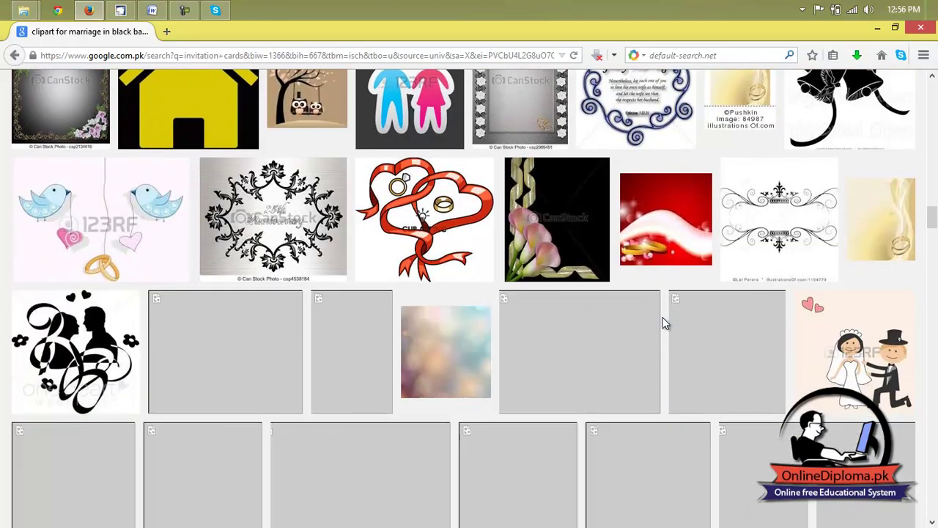
{"action": "scroll", "coordinate": [663, 323], "scroll_direction": "down", "scroll_amount": 3}
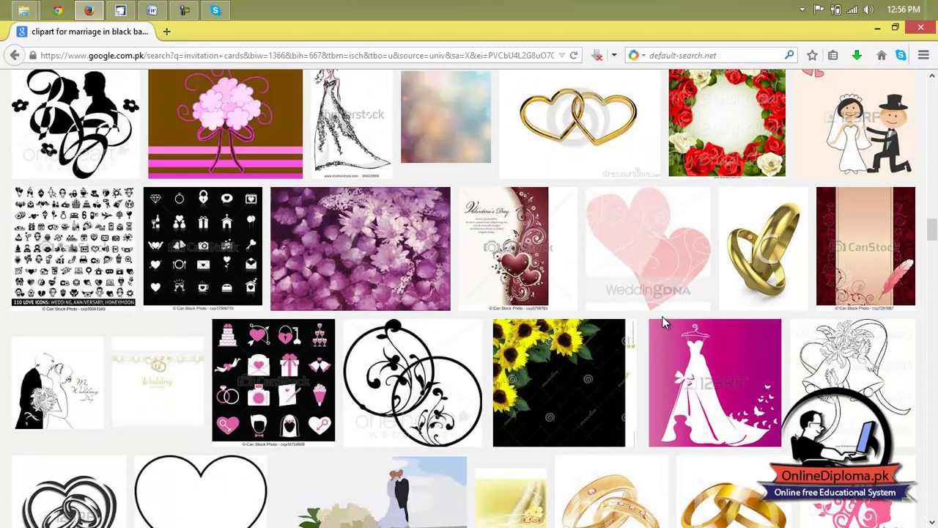
{"action": "scroll", "coordinate": [662, 316], "scroll_direction": "down", "scroll_amount": 3}
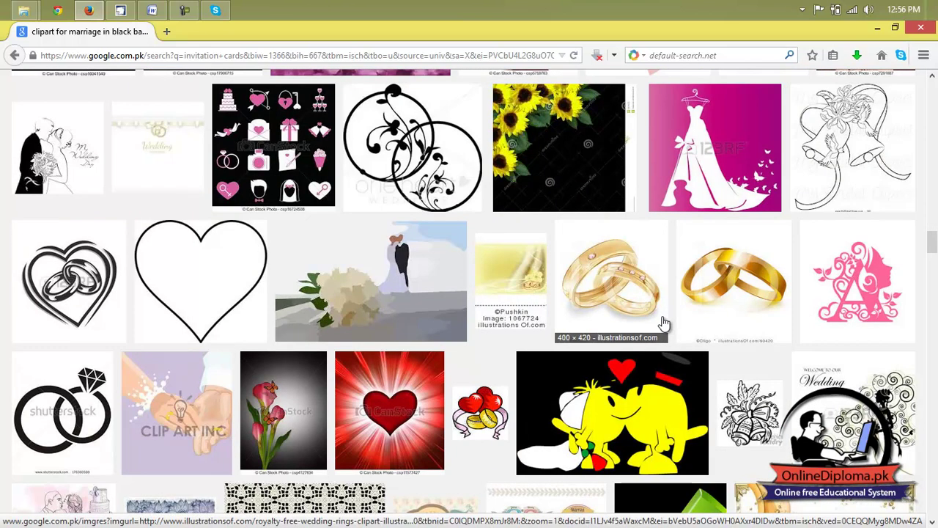
{"action": "scroll", "coordinate": [663, 323], "scroll_direction": "down", "scroll_amount": 4}
{"action": "scroll", "coordinate": [664, 323], "scroll_direction": "down", "scroll_amount": 4}
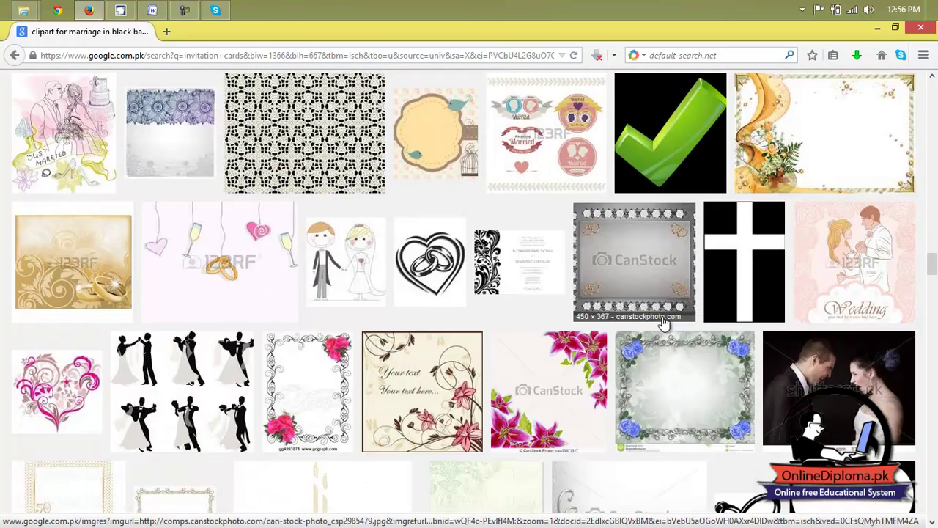
{"action": "scroll", "coordinate": [664, 323], "scroll_direction": "up", "scroll_amount": 5}
{"action": "scroll", "coordinate": [636, 242], "scroll_direction": "up", "scroll_amount": 15}
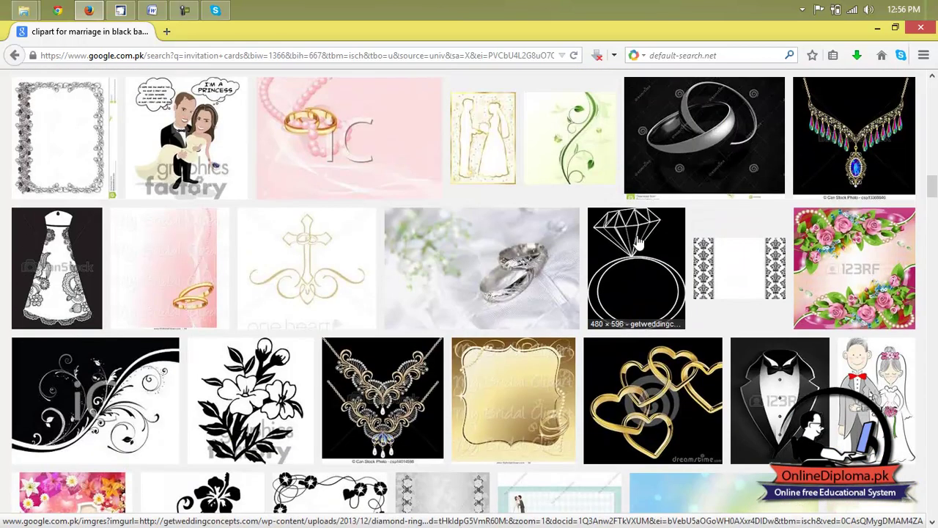
{"action": "scroll", "coordinate": [636, 242], "scroll_direction": "up", "scroll_amount": 3}
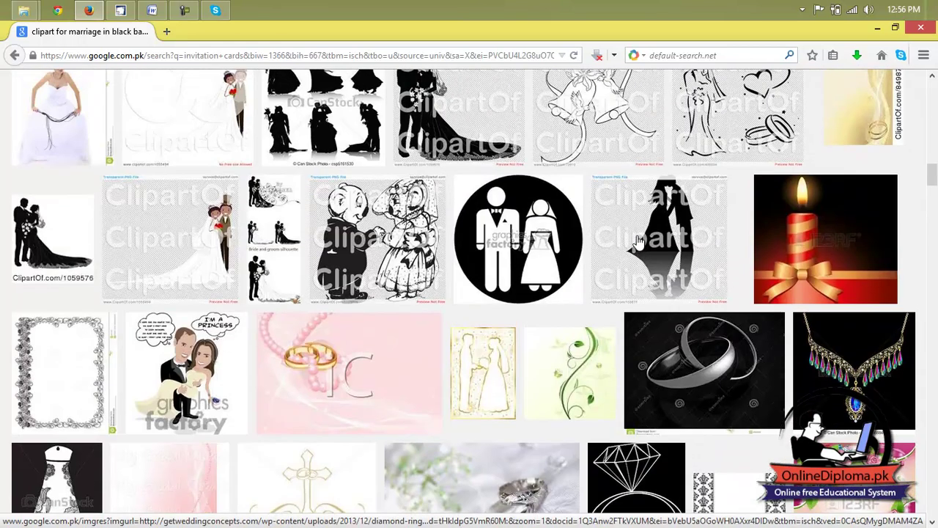
{"action": "scroll", "coordinate": [731, 364], "scroll_direction": "up", "scroll_amount": 15}
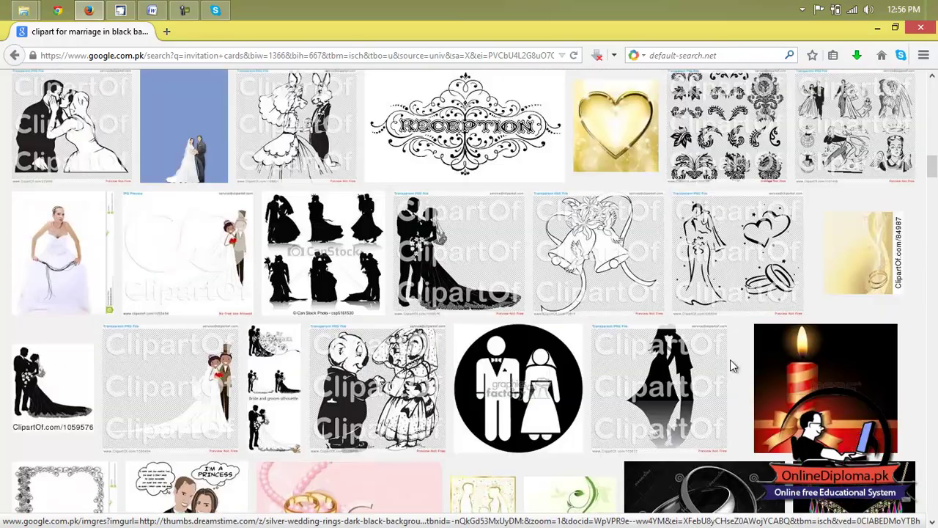
{"action": "scroll", "coordinate": [730, 366], "scroll_direction": "up", "scroll_amount": 15}
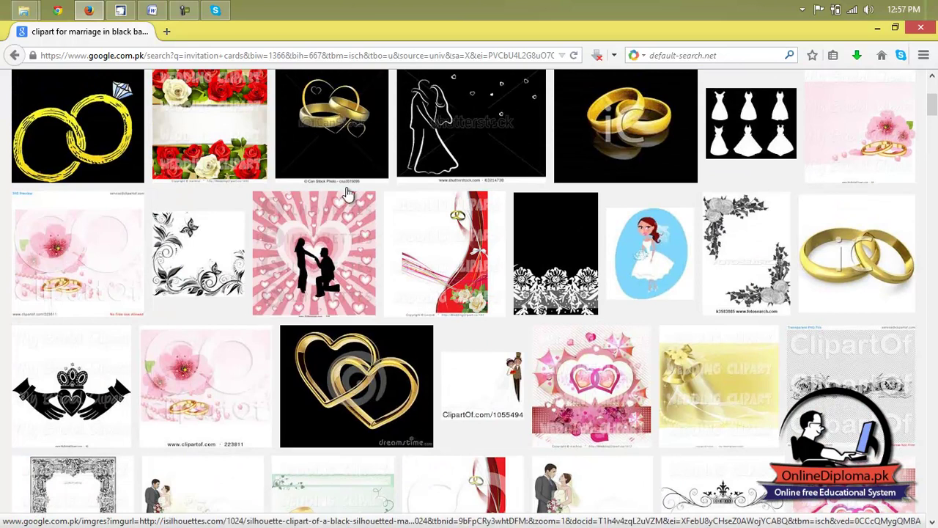
{"action": "scroll", "coordinate": [335, 117], "scroll_direction": "up", "scroll_amount": 3}
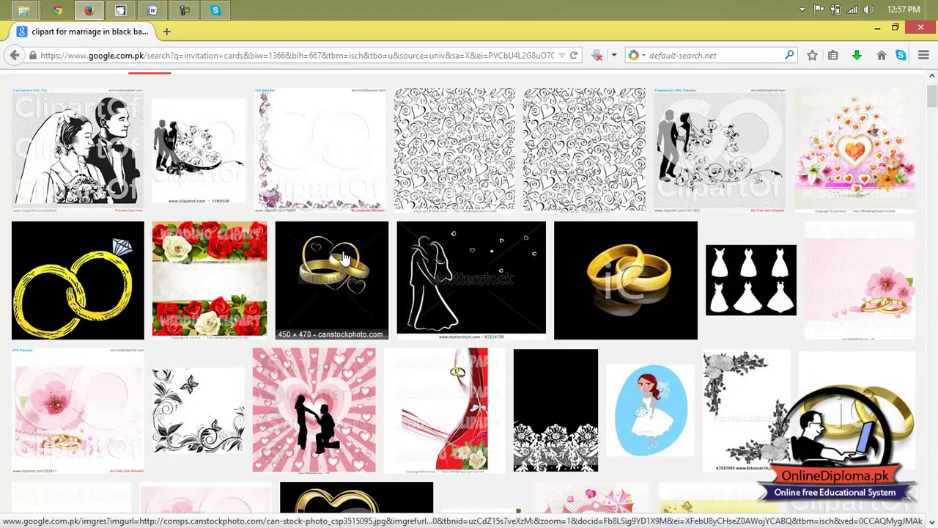
Open the white outlined wedding couple on black in a new tab, view it, and close that tab.
{"action": "right_click", "coordinate": [479, 249]}
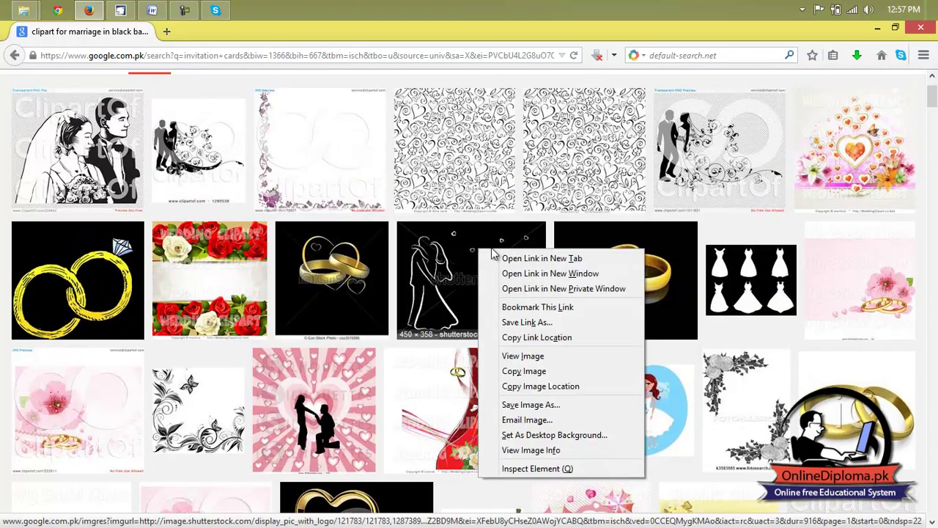
{"action": "left_click", "coordinate": [543, 258]}
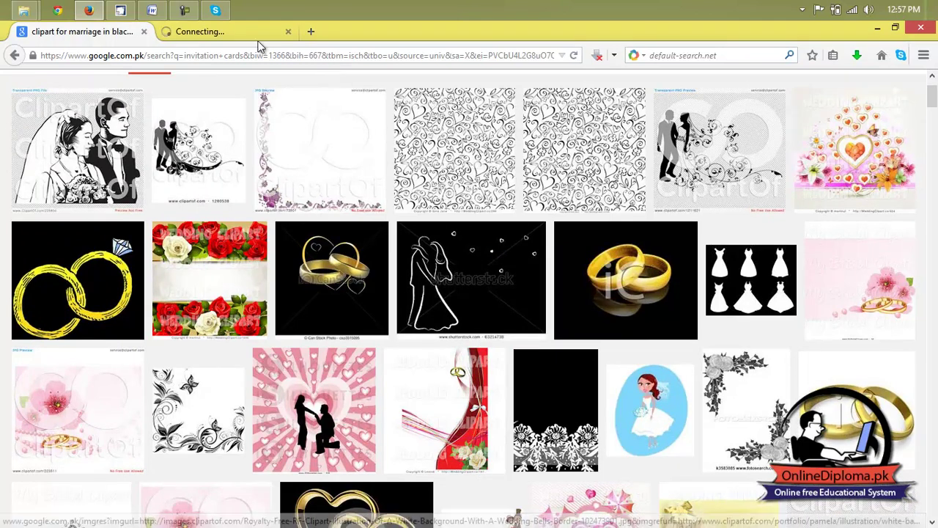
{"action": "left_click", "coordinate": [246, 33]}
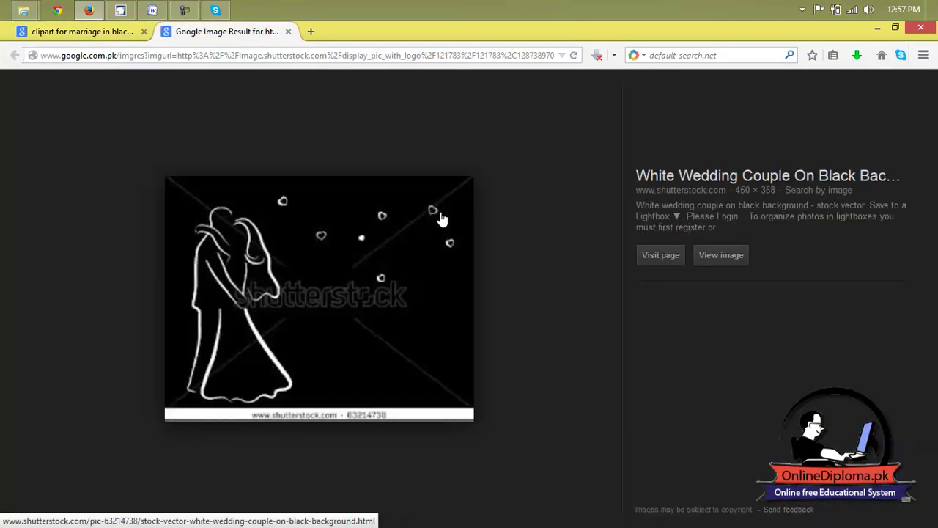
{"action": "left_click", "coordinate": [288, 32]}
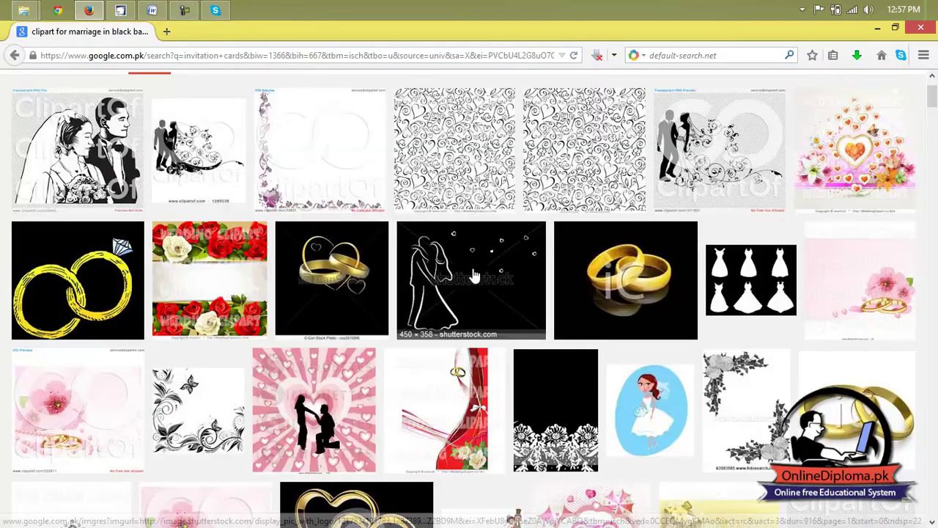
Find the black bride and groom silhouette with swirls and flowers further down the results and open it in a new tab.
{"action": "scroll", "coordinate": [442, 305], "scroll_direction": "up", "scroll_amount": 2}
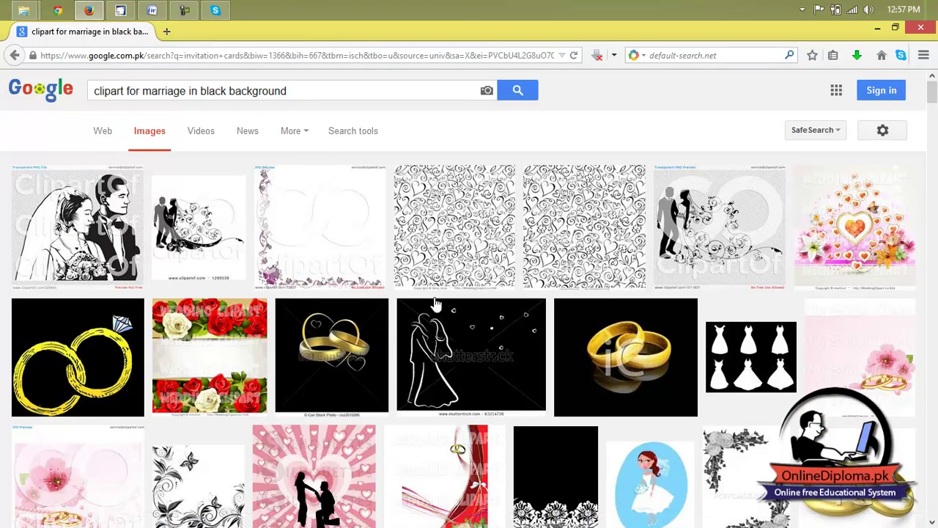
{"action": "scroll", "coordinate": [329, 314], "scroll_direction": "down", "scroll_amount": 1}
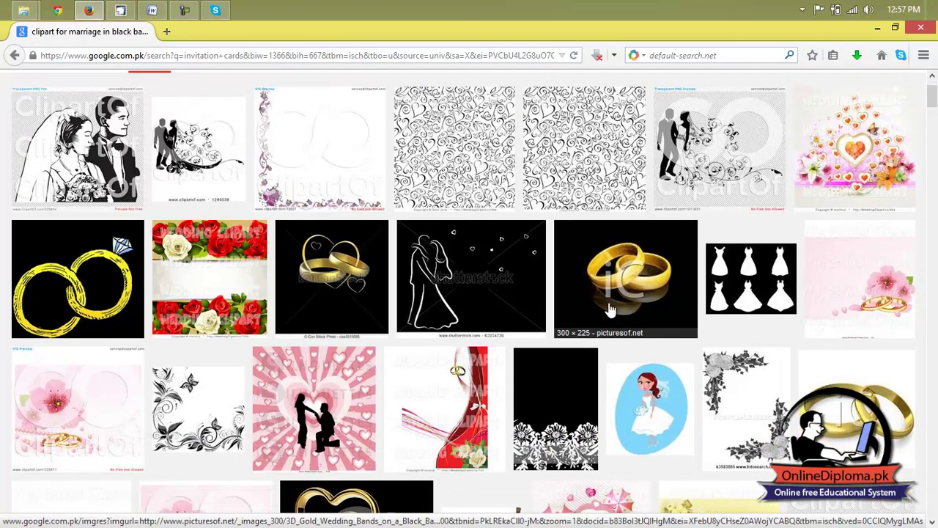
{"action": "scroll", "coordinate": [614, 309], "scroll_direction": "down", "scroll_amount": 2}
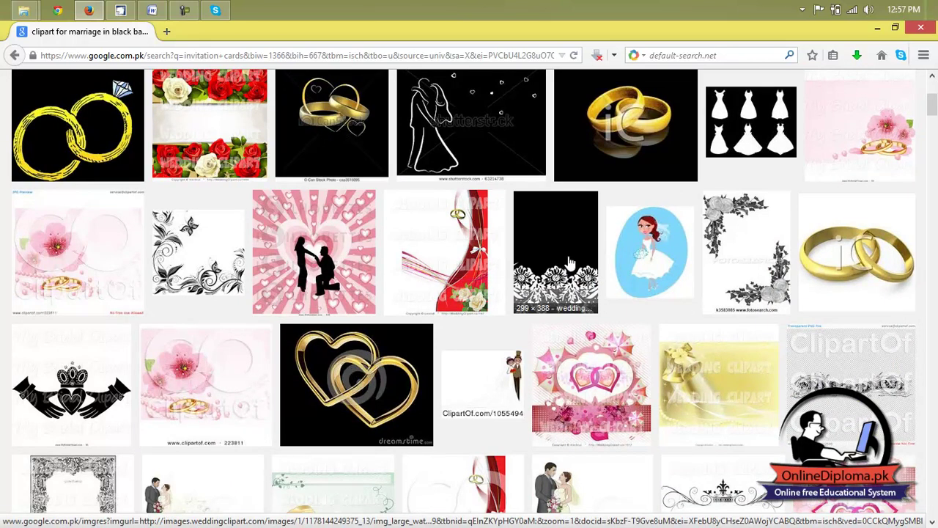
{"action": "left_click_drag", "start_coordinate": [932, 110], "coordinate": [934, 233]}
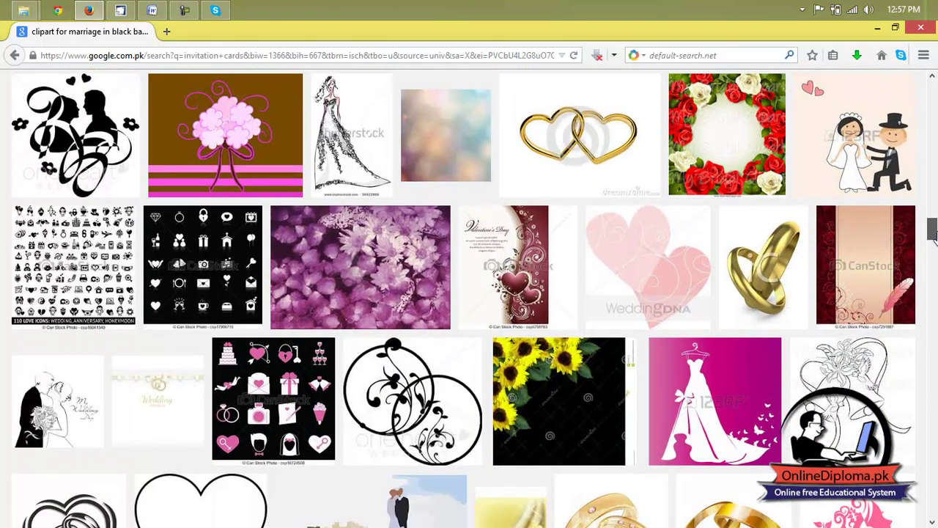
{"action": "right_click", "coordinate": [77, 129]}
{"action": "left_click", "coordinate": [117, 139]}
Examine the further marriage clipart results for more wedding artwork on black or plain backgrounds.
{"action": "scroll", "coordinate": [583, 162], "scroll_direction": "down", "scroll_amount": 5}
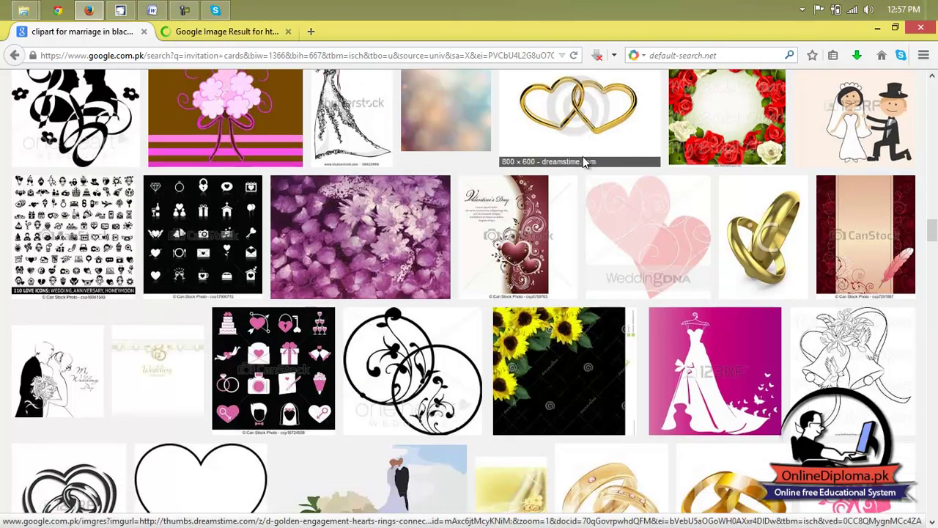
{"action": "scroll", "coordinate": [733, 275], "scroll_direction": "down", "scroll_amount": 4}
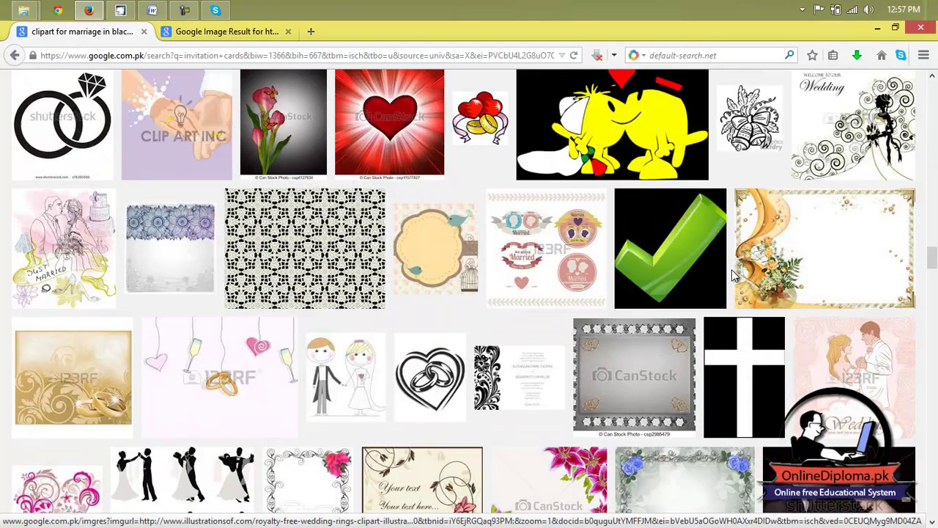
{"action": "scroll", "coordinate": [734, 275], "scroll_direction": "up", "scroll_amount": 3}
{"action": "scroll", "coordinate": [733, 275], "scroll_direction": "down", "scroll_amount": 2}
{"action": "scroll", "coordinate": [733, 275], "scroll_direction": "down", "scroll_amount": 5}
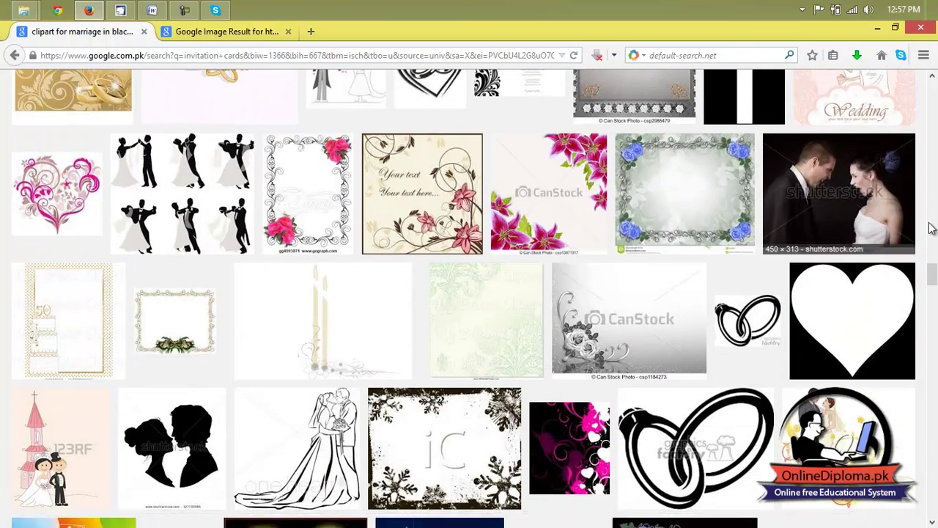
{"action": "scroll", "coordinate": [930, 228], "scroll_direction": "down", "scroll_amount": 3}
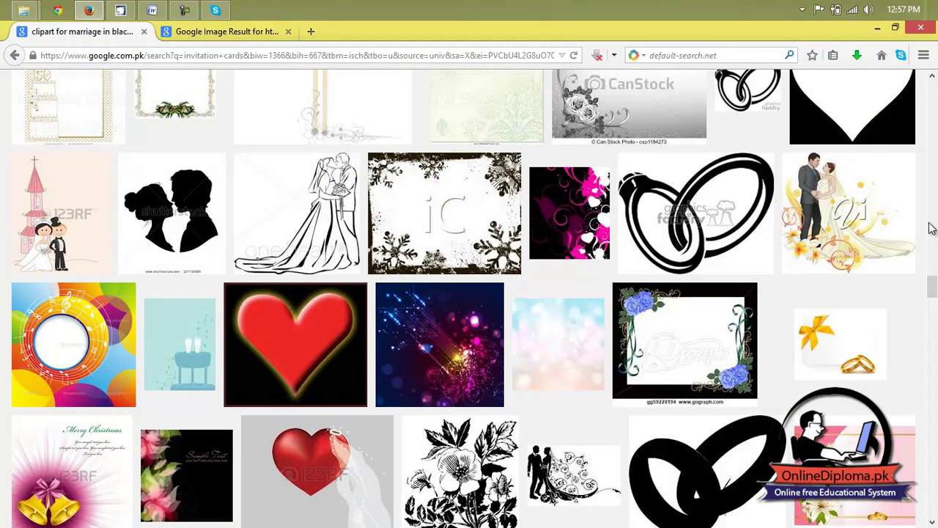
{"action": "scroll", "coordinate": [930, 229], "scroll_direction": "down", "scroll_amount": 4}
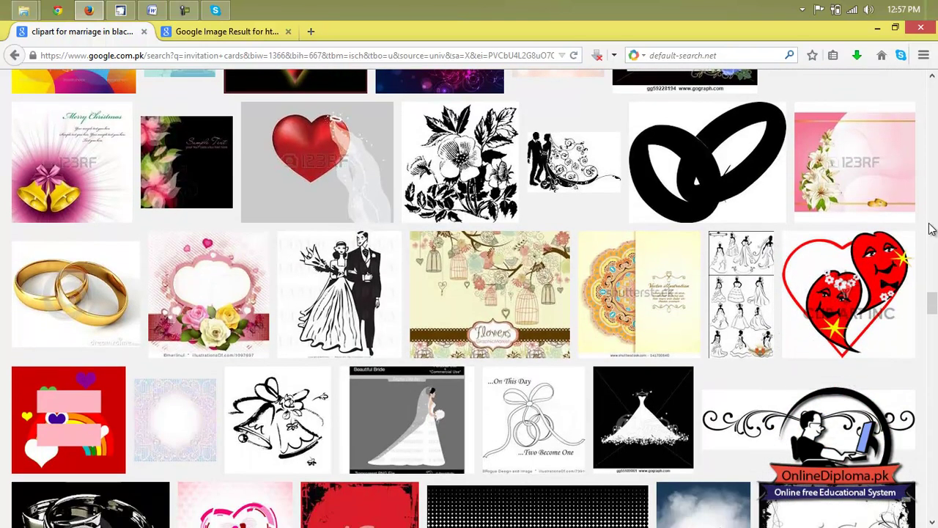
{"action": "scroll", "coordinate": [930, 229], "scroll_direction": "down", "scroll_amount": 1}
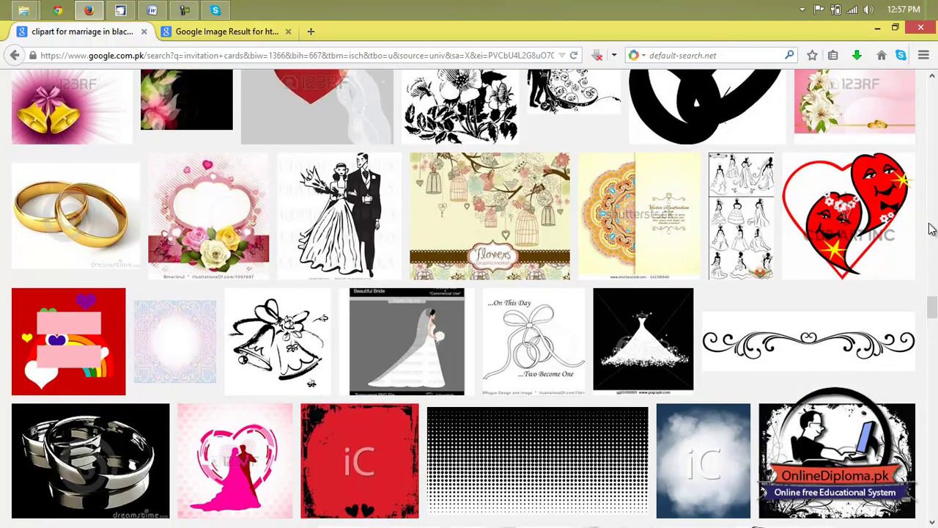
{"action": "scroll", "coordinate": [930, 229], "scroll_direction": "down", "scroll_amount": 1}
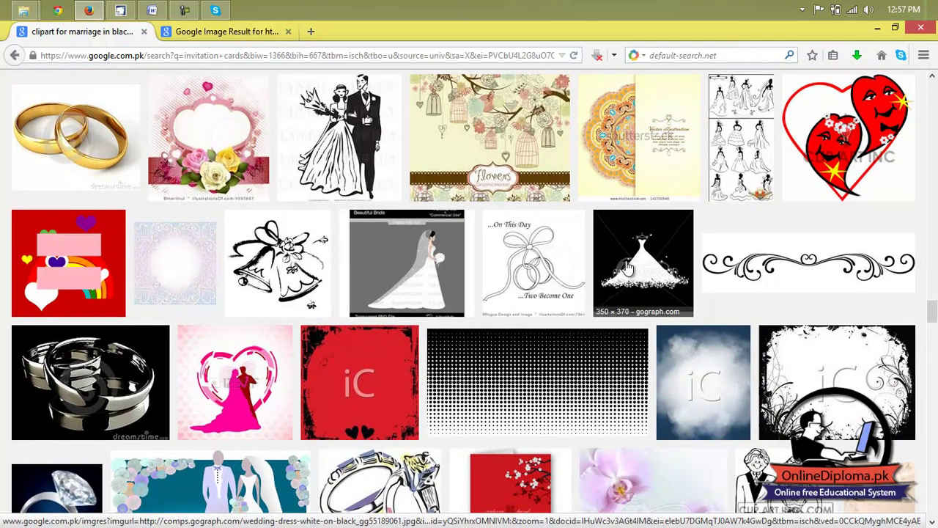
Find the gold bride and groom silhouettes on black further down the results and open the image in a new tab.
{"action": "scroll", "coordinate": [629, 269], "scroll_direction": "down", "scroll_amount": 5}
{"action": "scroll", "coordinate": [628, 269], "scroll_direction": "down", "scroll_amount": 3}
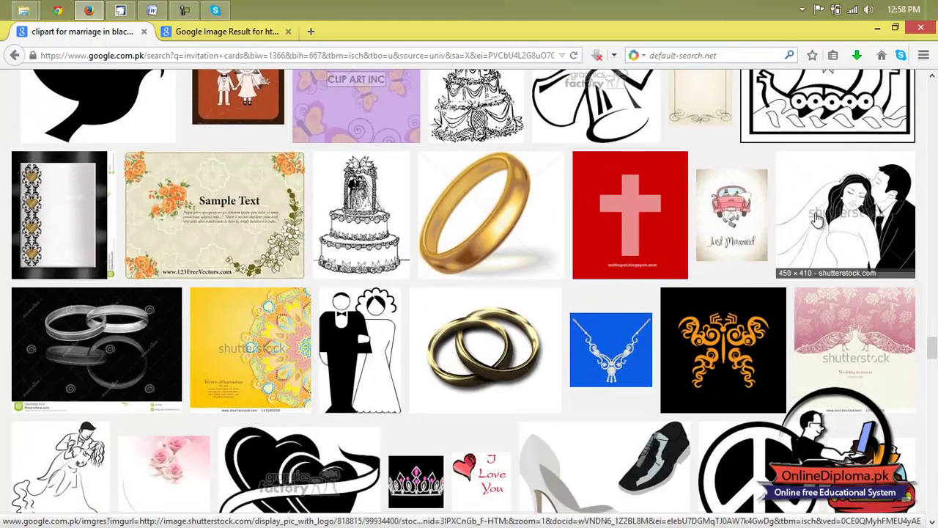
{"action": "scroll", "coordinate": [482, 320], "scroll_direction": "down", "scroll_amount": 5}
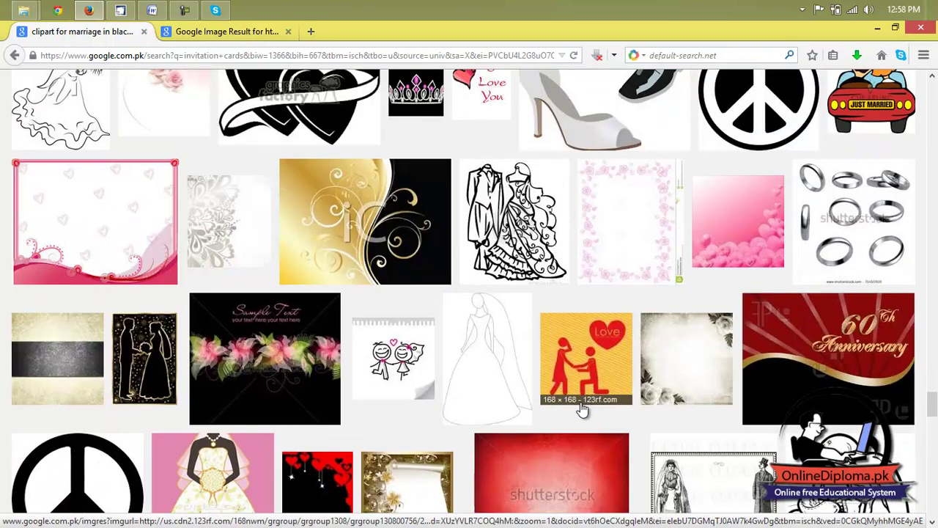
{"action": "scroll", "coordinate": [591, 409], "scroll_direction": "down", "scroll_amount": 2}
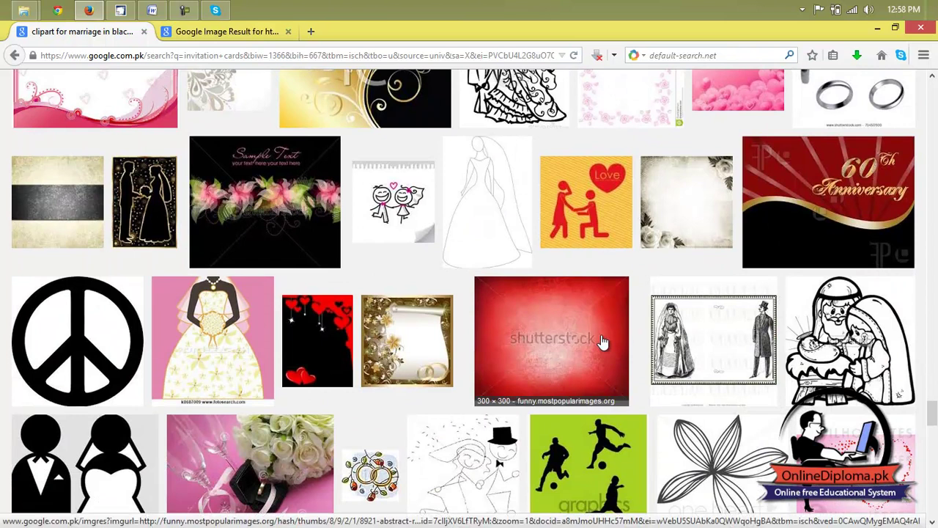
{"action": "right_click", "coordinate": [166, 190]}
{"action": "left_click", "coordinate": [174, 202]}
{"action": "left_click", "coordinate": [344, 31]}
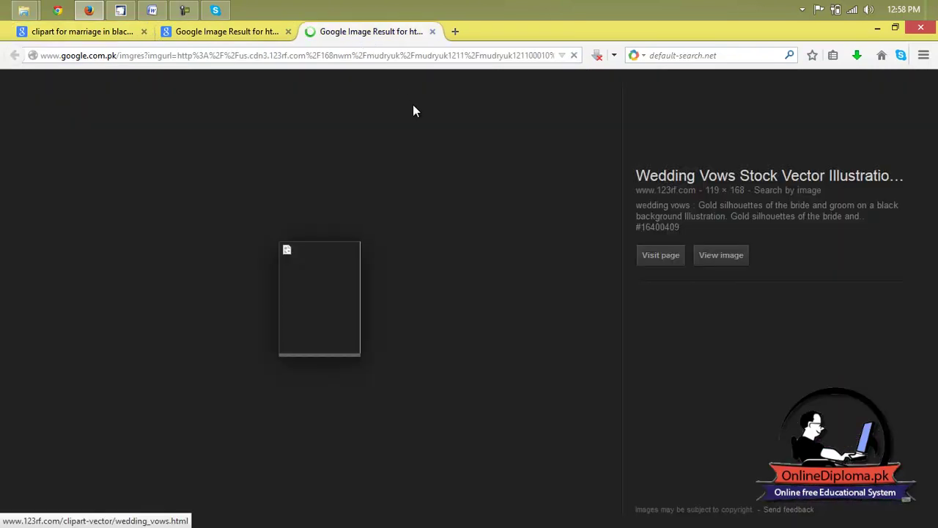
Save the gold bride and groom silhouette image to the desktop and close both opened image tabs.
{"action": "right_click", "coordinate": [321, 286]}
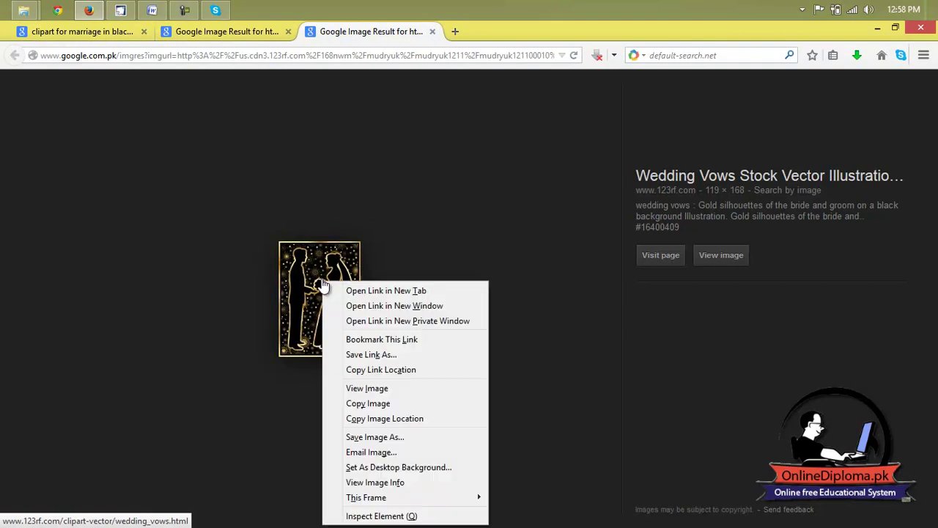
{"action": "left_click", "coordinate": [423, 438]}
{"action": "left_click", "coordinate": [344, 330]}
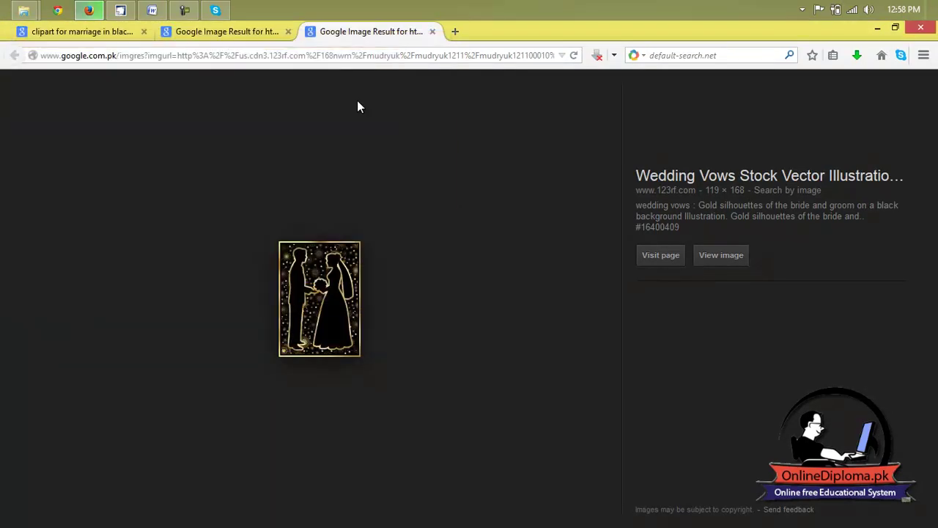
{"action": "left_click", "coordinate": [432, 32]}
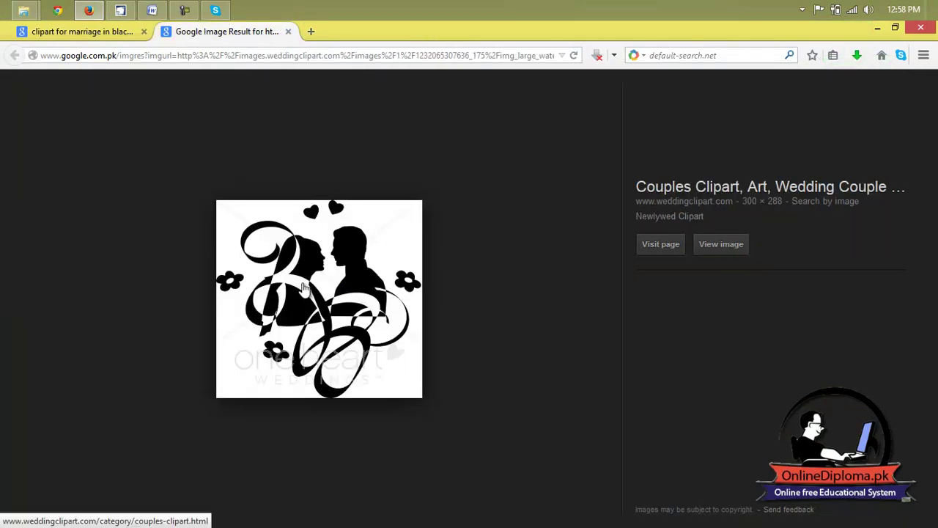
{"action": "left_click", "coordinate": [289, 33]}
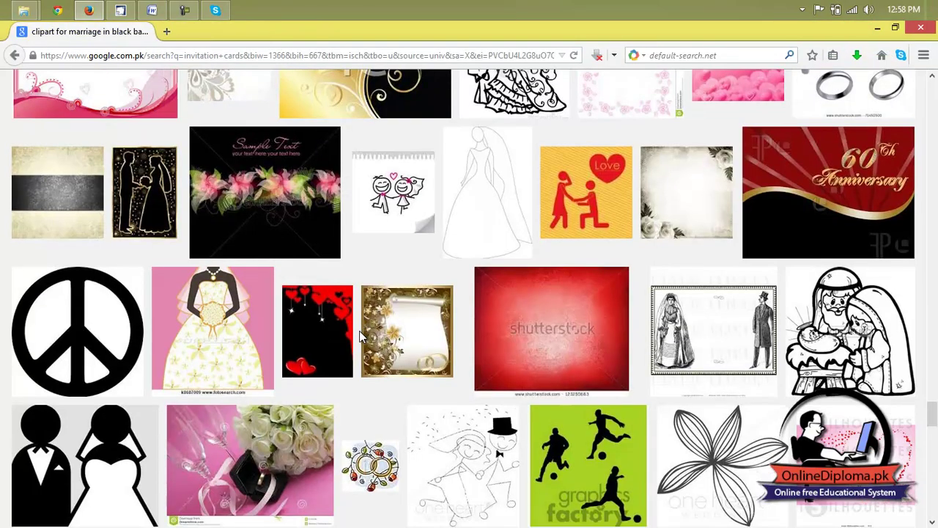
Examine the remaining marriage clipart results down to the end of the page.
{"action": "scroll", "coordinate": [359, 331], "scroll_direction": "down", "scroll_amount": 4}
{"action": "scroll", "coordinate": [359, 333], "scroll_direction": "down", "scroll_amount": 3}
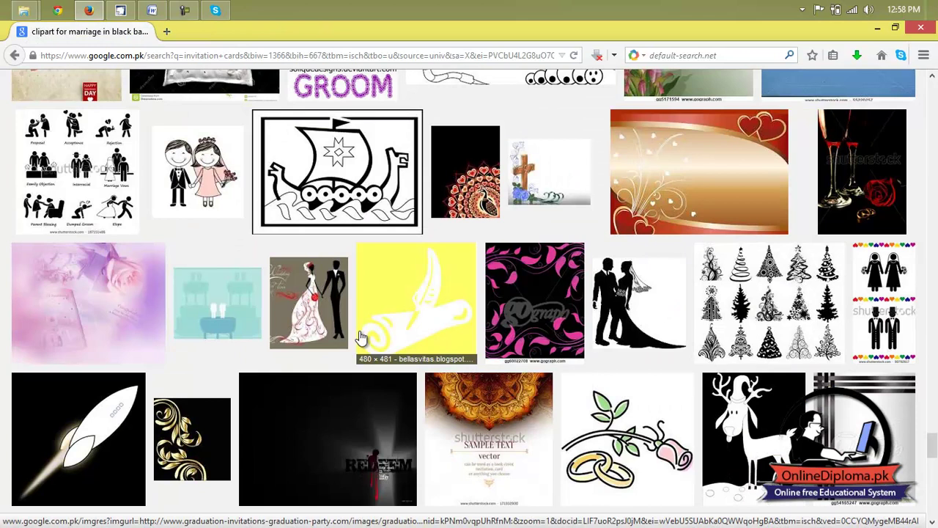
{"action": "scroll", "coordinate": [360, 337], "scroll_direction": "down", "scroll_amount": 10}
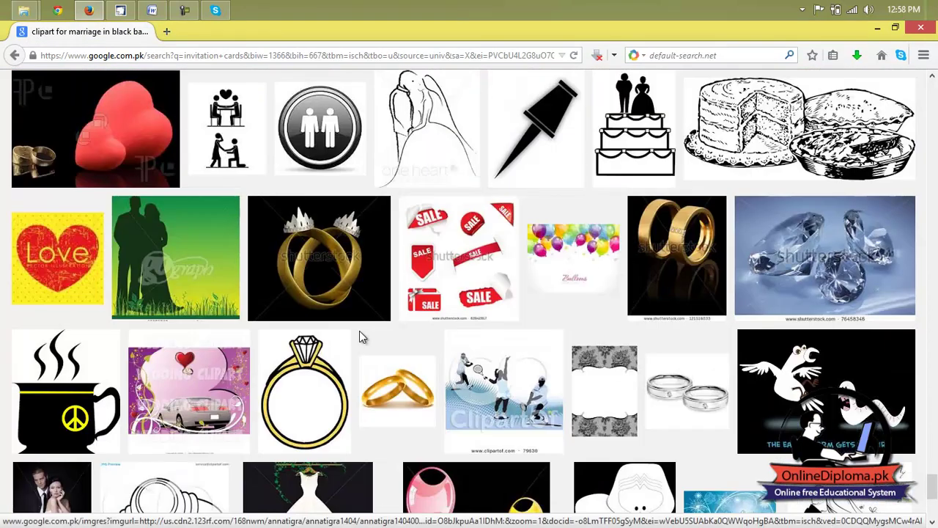
{"action": "scroll", "coordinate": [360, 337], "scroll_direction": "down", "scroll_amount": 3}
{"action": "scroll", "coordinate": [359, 336], "scroll_direction": "down", "scroll_amount": 1}
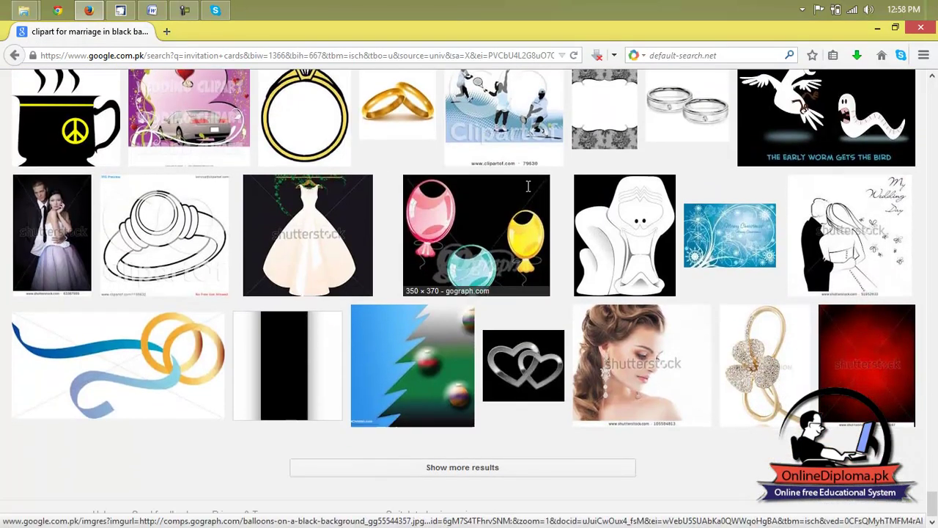
Switch to CorelDRAW and import the 16400409-gold-silhouettes JPG from the desktop onto the black card, about 5.2 by 3.3 inches.
{"action": "left_click", "coordinate": [877, 29]}
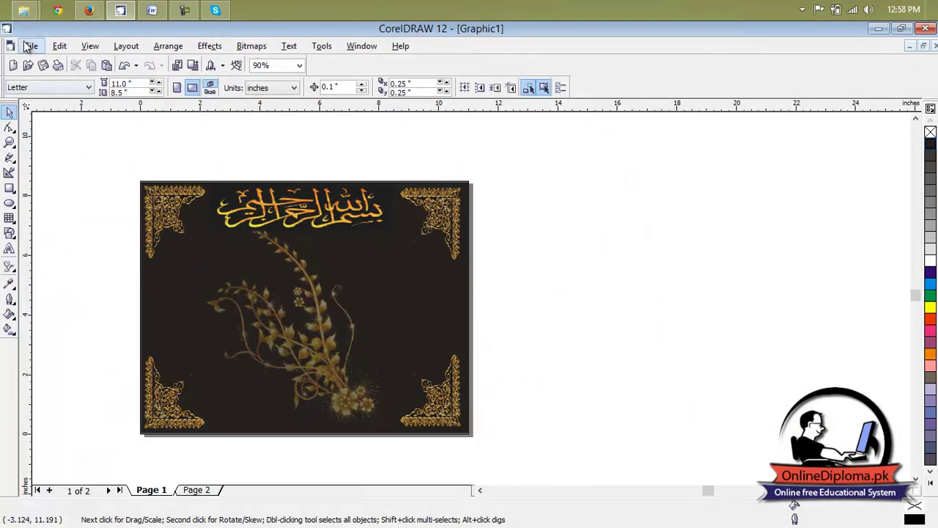
{"action": "left_click", "coordinate": [178, 66]}
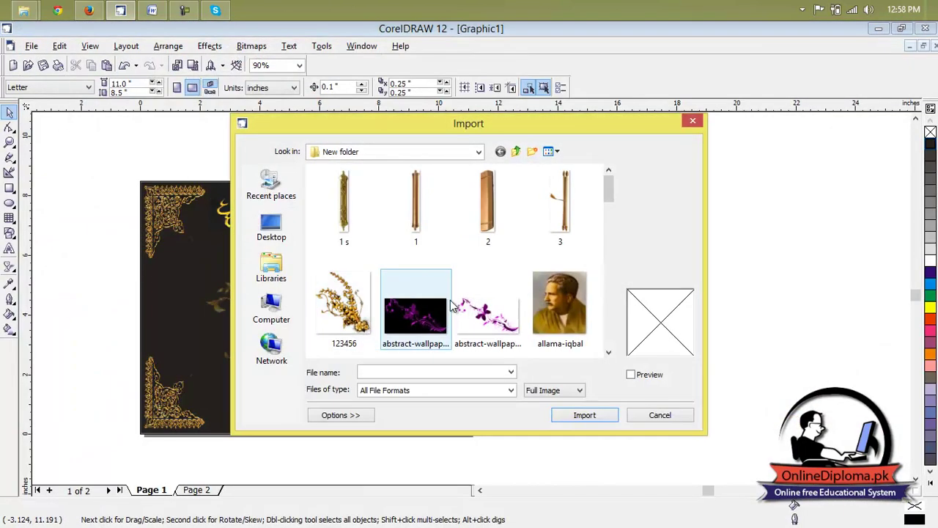
{"action": "left_click", "coordinate": [272, 227]}
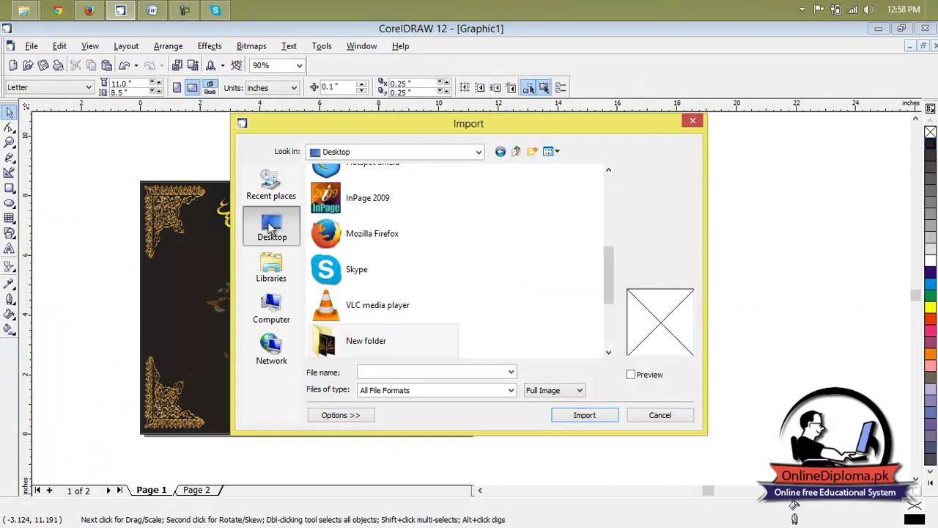
{"action": "left_click", "coordinate": [374, 308]}
{"action": "scroll", "coordinate": [372, 305], "scroll_direction": "down", "scroll_amount": 1}
{"action": "left_click", "coordinate": [379, 279]}
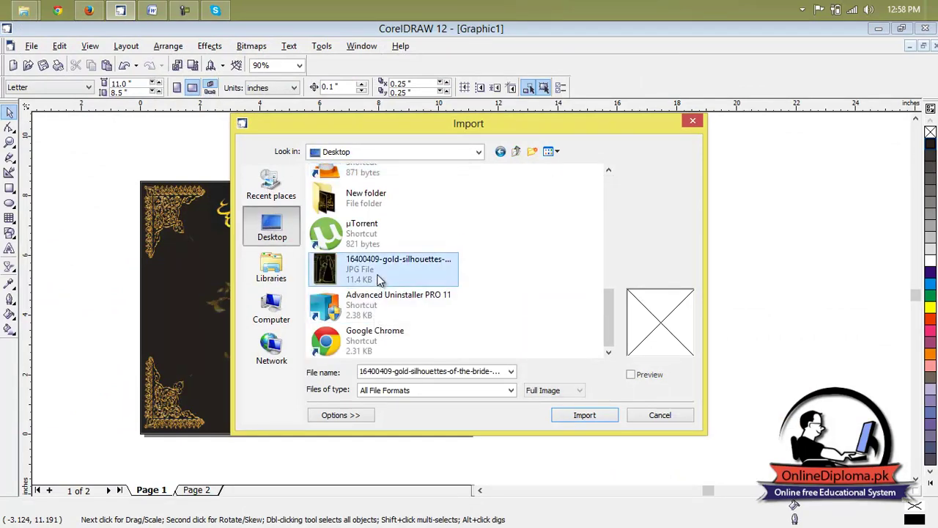
{"action": "double_click", "coordinate": [379, 279]}
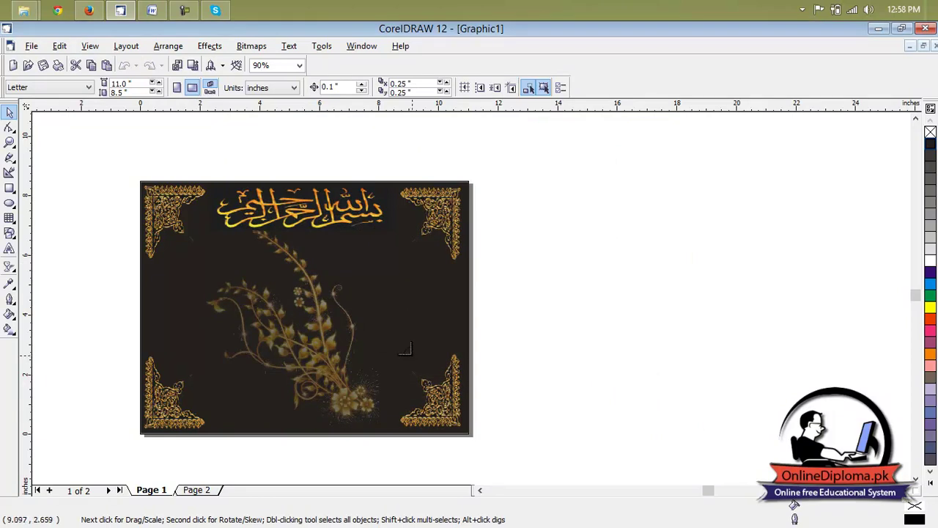
{"action": "left_click", "coordinate": [192, 257]}
{"action": "left_click_drag", "start_coordinate": [270, 310], "coordinate": [355, 310]}
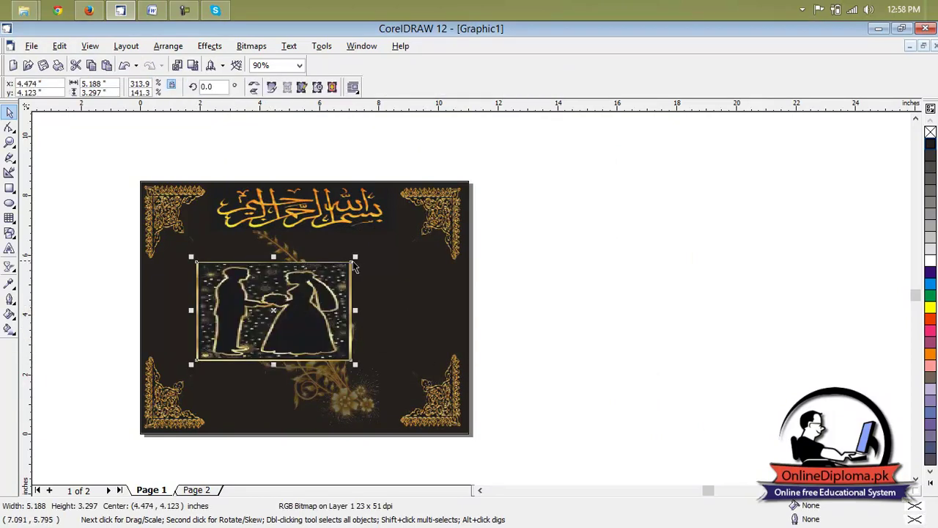
Resize the couple silhouette image to about 4.75 by 3.13 inches and place it beside the card, outside the page.
{"action": "left_click_drag", "start_coordinate": [356, 257], "coordinate": [238, 335]}
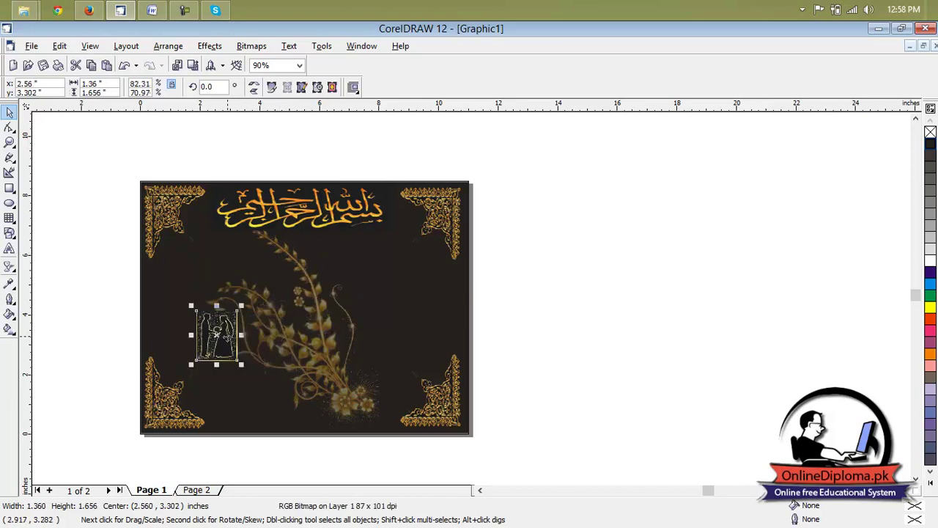
{"action": "left_click_drag", "start_coordinate": [415, 306], "coordinate": [423, 359]}
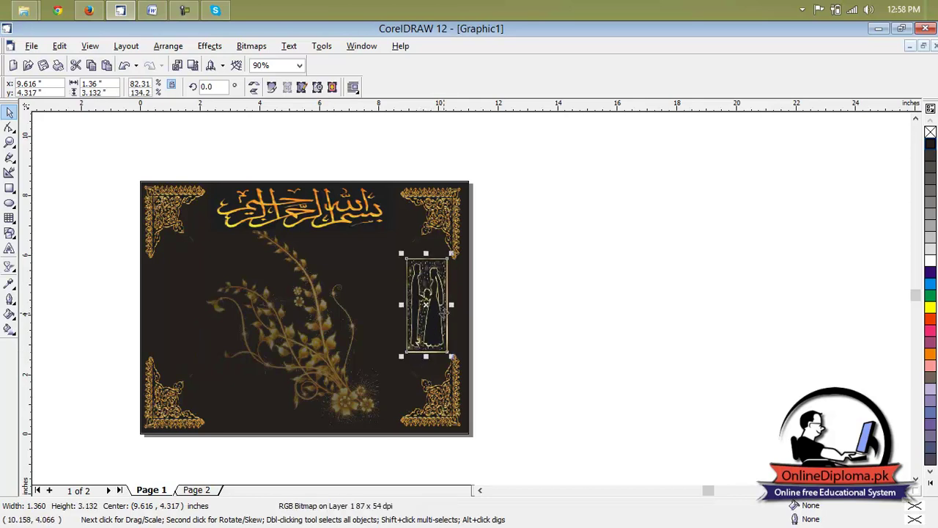
{"action": "left_click_drag", "start_coordinate": [451, 305], "coordinate": [458, 307]}
{"action": "left_click_drag", "start_coordinate": [401, 305], "coordinate": [628, 277]}
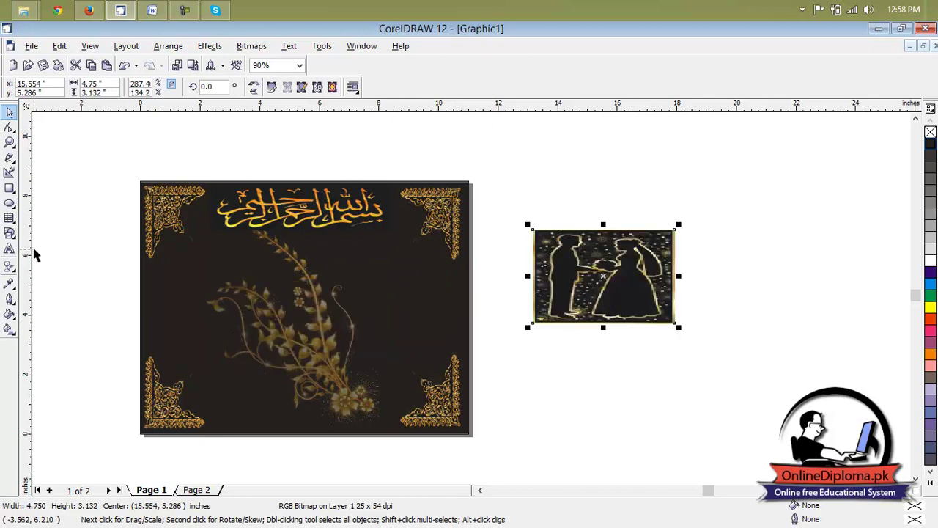
Apply a diagonal linear transparency to the couple image from upper right to lower left, adjusting its start and end points.
{"action": "left_click", "coordinate": [10, 265]}
{"action": "left_click", "coordinate": [126, 273]}
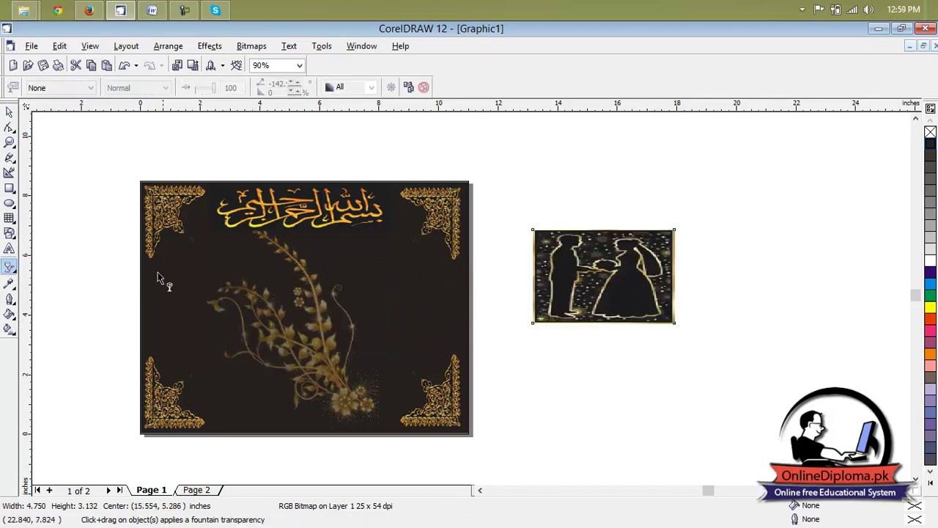
{"action": "left_click_drag", "start_coordinate": [719, 207], "coordinate": [492, 369]}
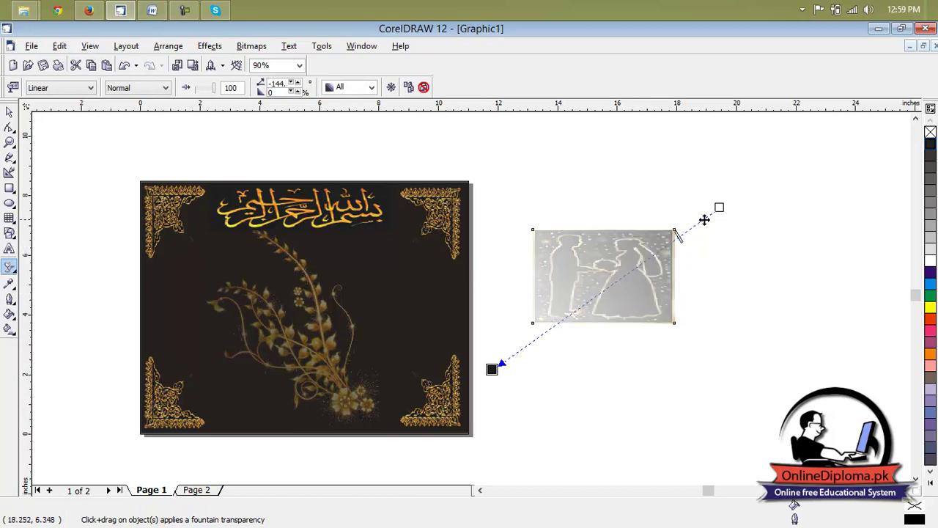
{"action": "left_click_drag", "start_coordinate": [720, 209], "coordinate": [664, 240]}
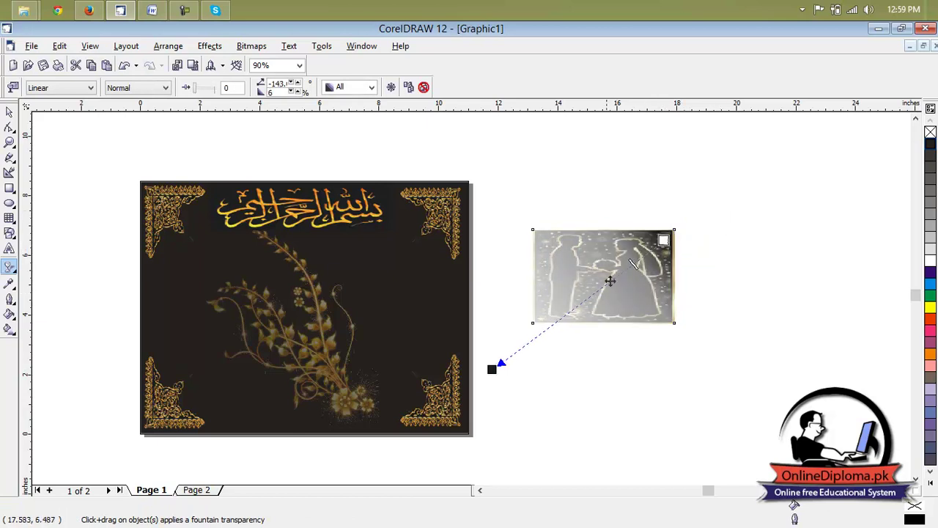
{"action": "left_click_drag", "start_coordinate": [492, 368], "coordinate": [537, 324]}
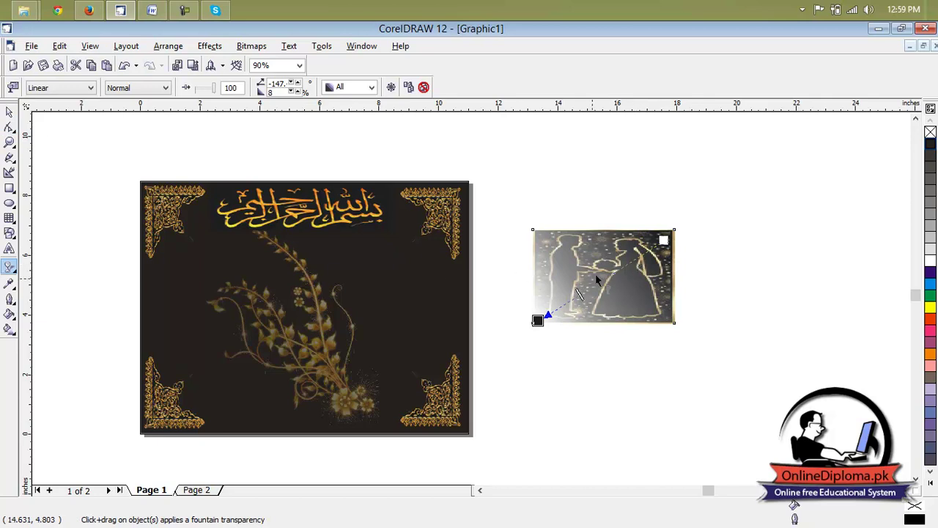
{"action": "left_click_drag", "start_coordinate": [629, 269], "coordinate": [689, 229]}
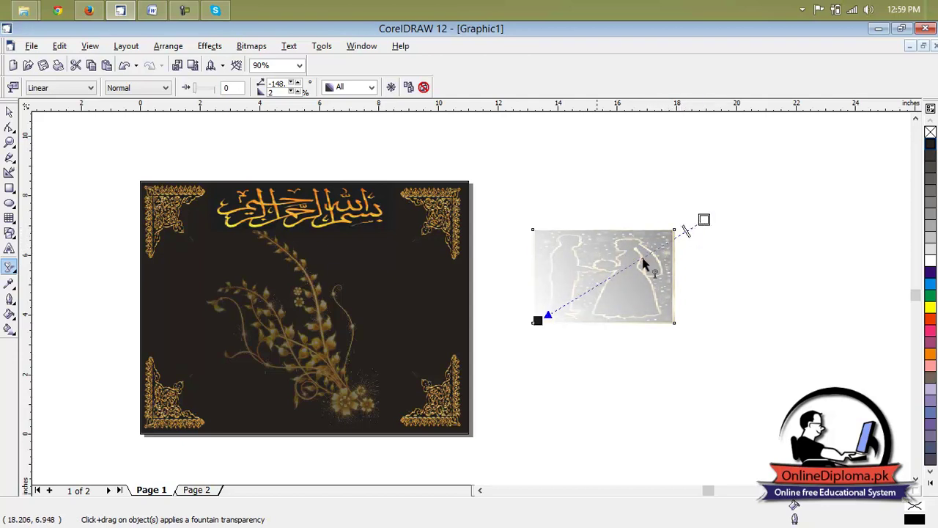
Move the faded couple image onto the card, narrow it to about 1.22 inches, and place a copy along each side edge between the corner ornaments.
{"action": "left_click", "coordinate": [9, 112]}
{"action": "left_click_drag", "start_coordinate": [611, 283], "coordinate": [291, 312]}
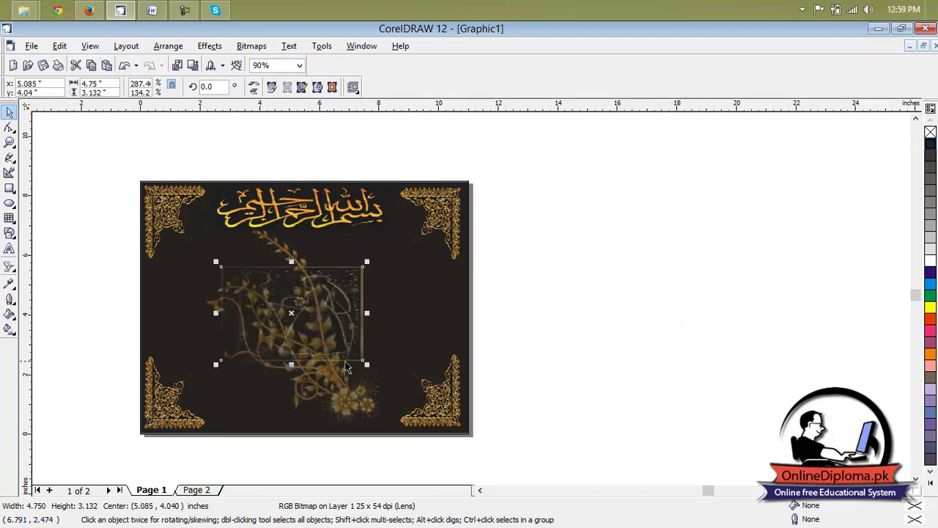
{"action": "key", "text": "Escape"}
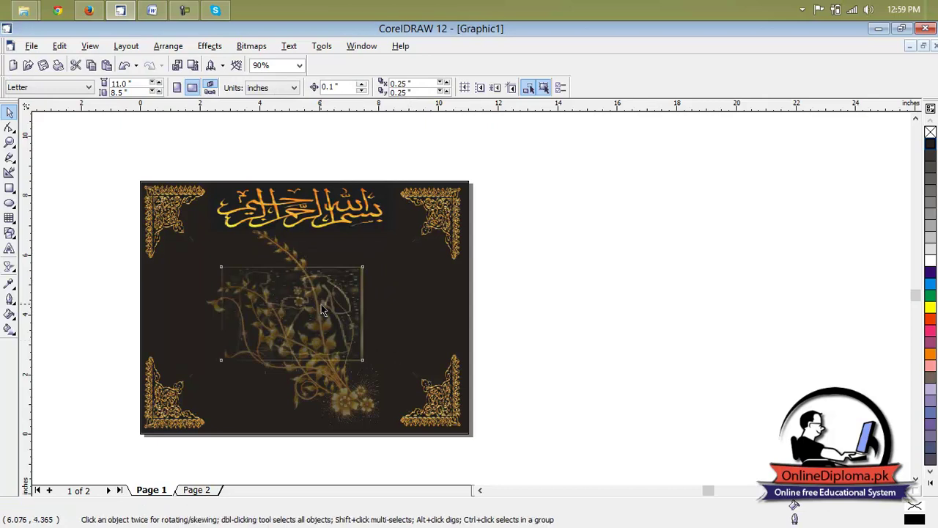
{"action": "left_click", "coordinate": [323, 304]}
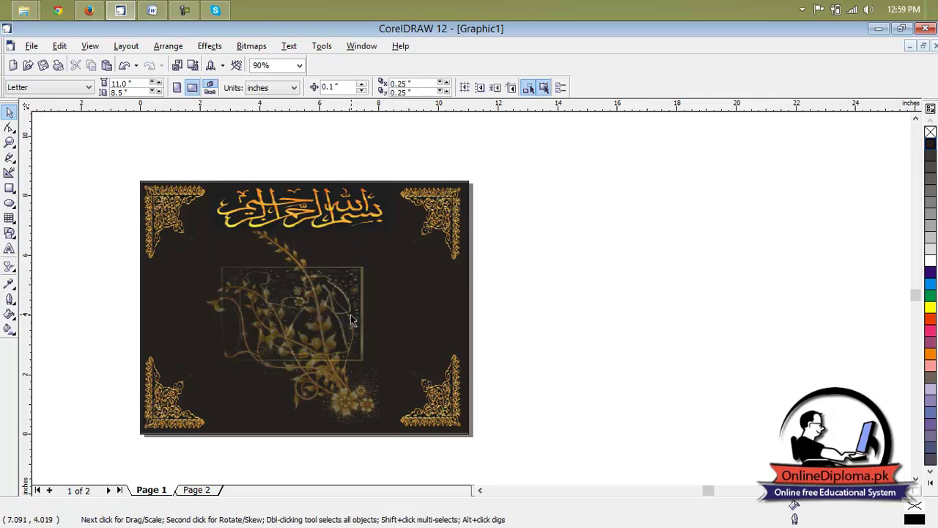
{"action": "left_click_drag", "start_coordinate": [366, 313], "coordinate": [445, 305]}
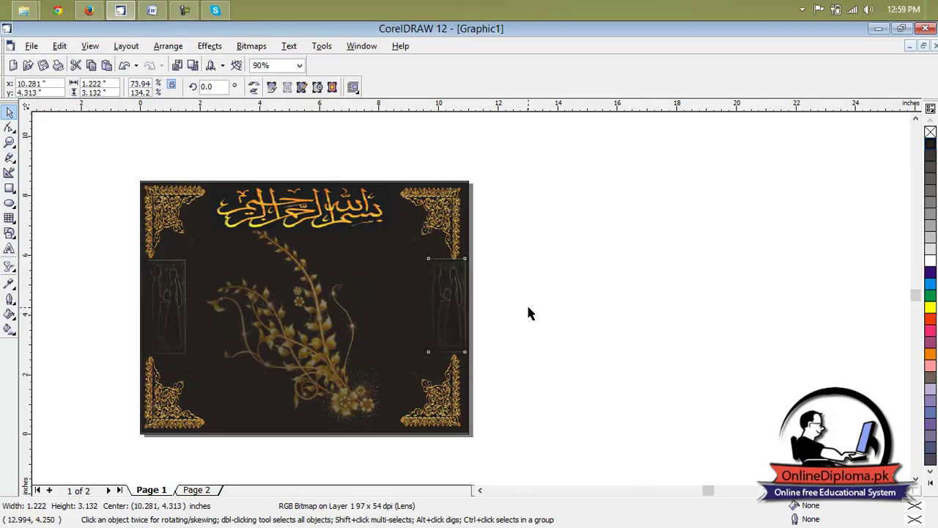
{"action": "left_click", "coordinate": [529, 314]}
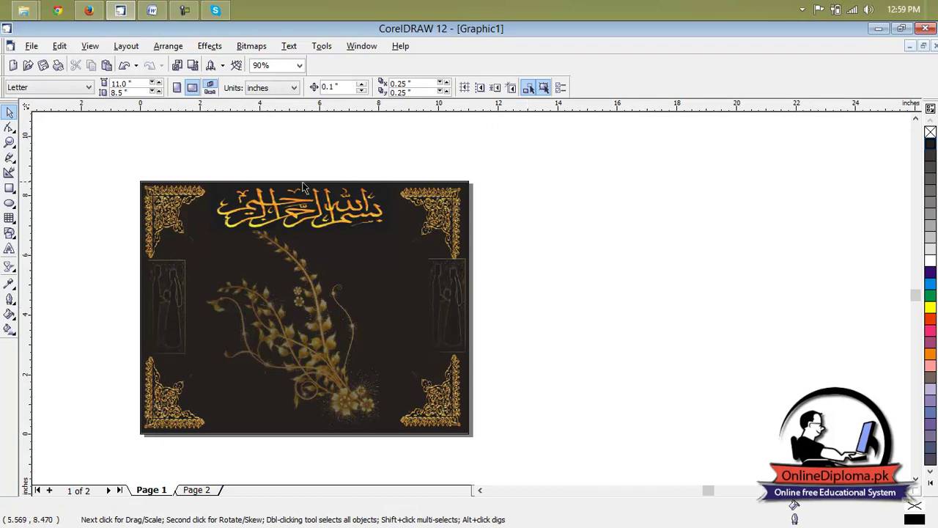
On Page 2, move the ribbed golden scroll tube and the wooden box off the page to its right.
{"action": "left_click", "coordinate": [198, 491]}
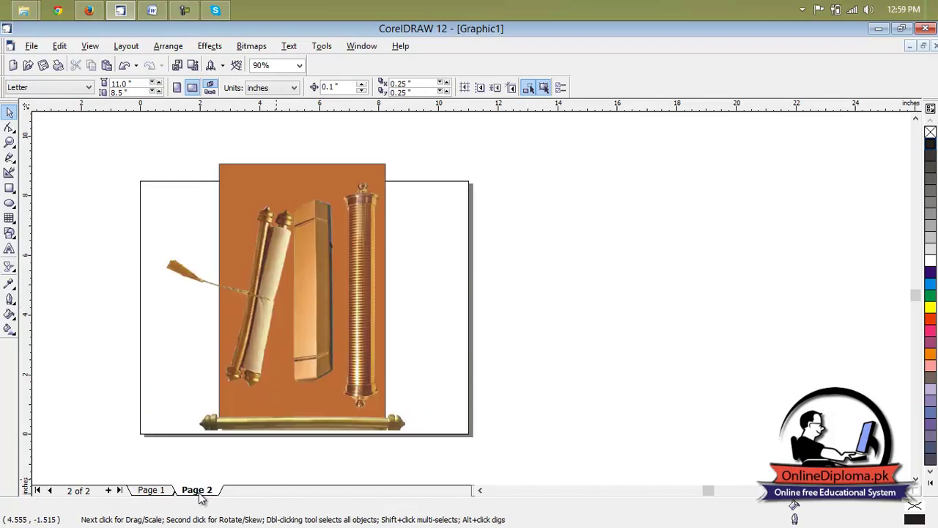
{"action": "left_click", "coordinate": [362, 242]}
{"action": "left_click_drag", "start_coordinate": [586, 252], "coordinate": [616, 242]}
{"action": "left_click_drag", "start_coordinate": [304, 293], "coordinate": [616, 295]}
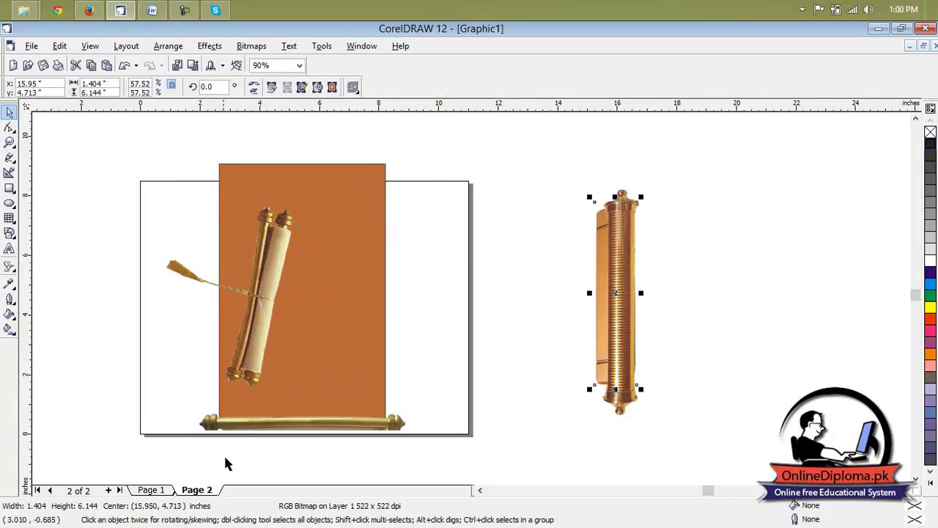
Delete the brown rectangle behind the tasselled scroll on Page 2.
{"action": "right_click", "coordinate": [209, 478]}
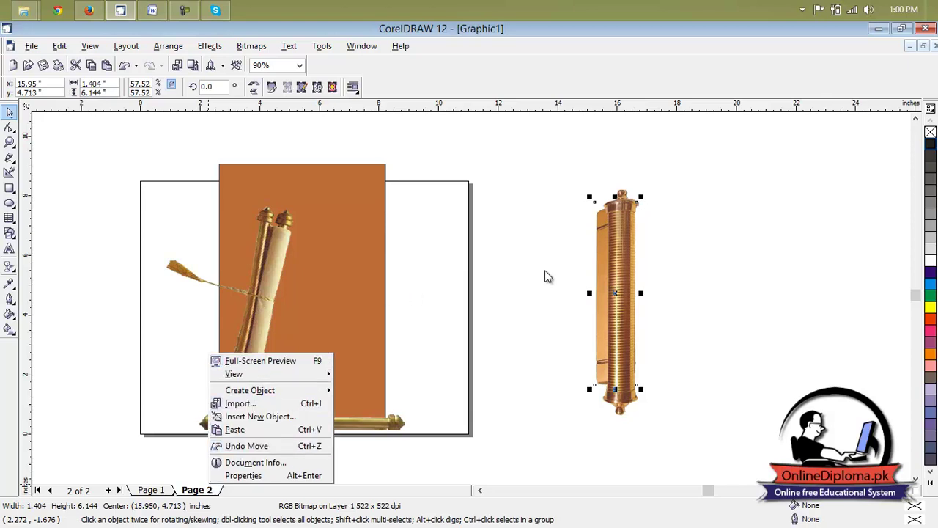
{"action": "left_click", "coordinate": [627, 282]}
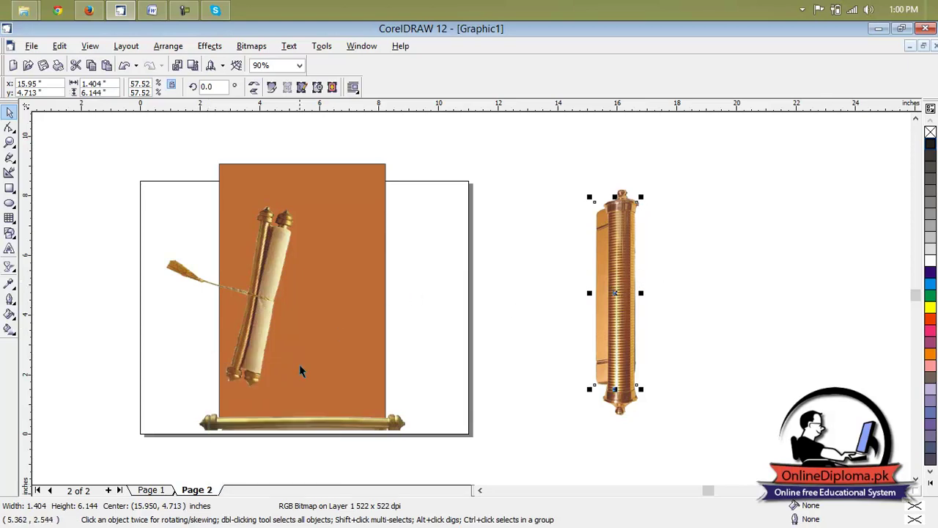
{"action": "left_click", "coordinate": [304, 406]}
{"action": "key", "text": "Delete"}
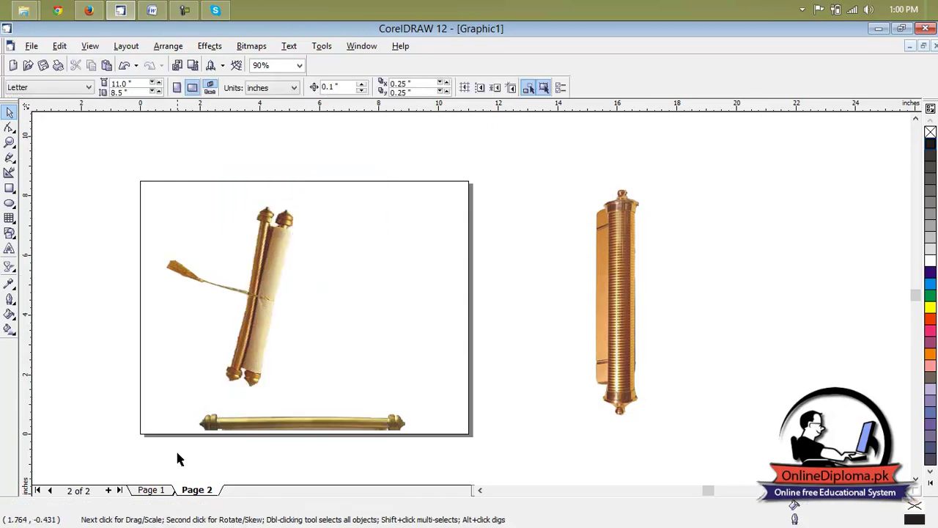
Add a third page and move the ribbed scroll tube and the wooden box from beside the page onto it.
{"action": "left_click", "coordinate": [109, 490]}
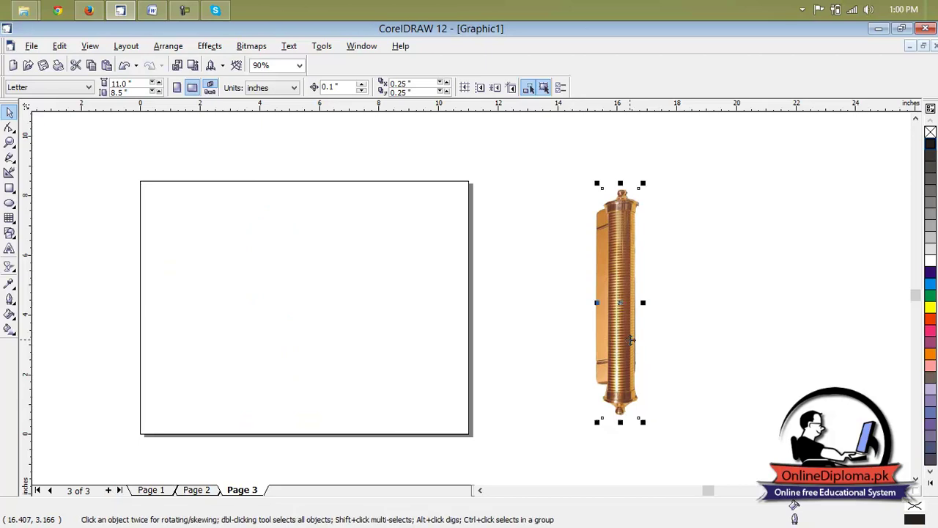
{"action": "left_click", "coordinate": [628, 343]}
{"action": "left_click_drag", "start_coordinate": [622, 338], "coordinate": [379, 335]}
{"action": "left_click_drag", "start_coordinate": [618, 322], "coordinate": [313, 339]}
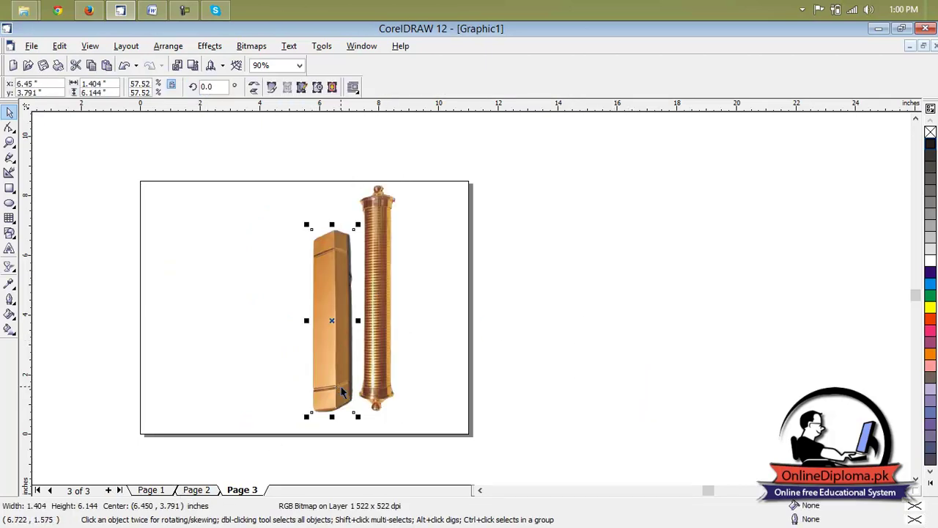
{"action": "key", "text": "Page_Up"}
{"action": "left_click", "coordinate": [242, 490]}
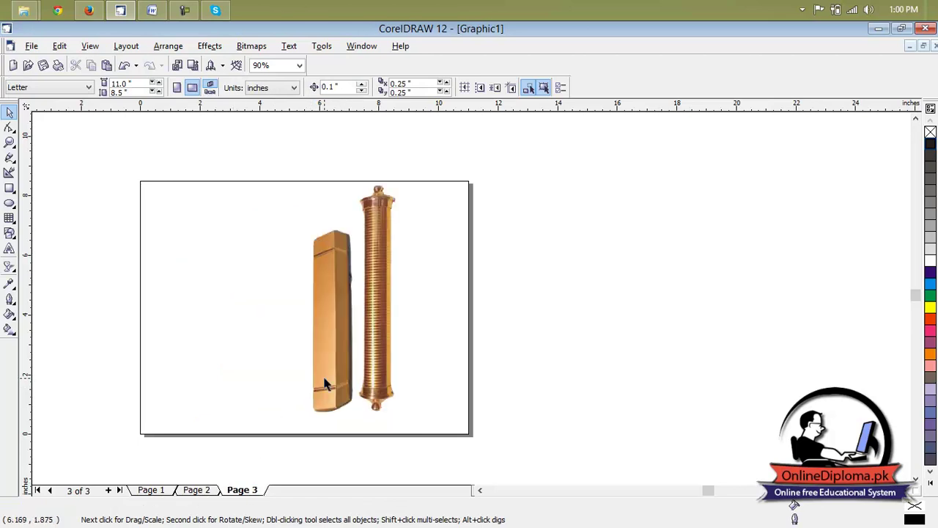
Delete the wooden box and the ribbed scroll tube from Page 3 and switch the page orientation to portrait.
{"action": "left_click", "coordinate": [340, 350]}
{"action": "key", "text": "Delete"}
{"action": "left_click", "coordinate": [382, 352]}
{"action": "key", "text": "Delete"}
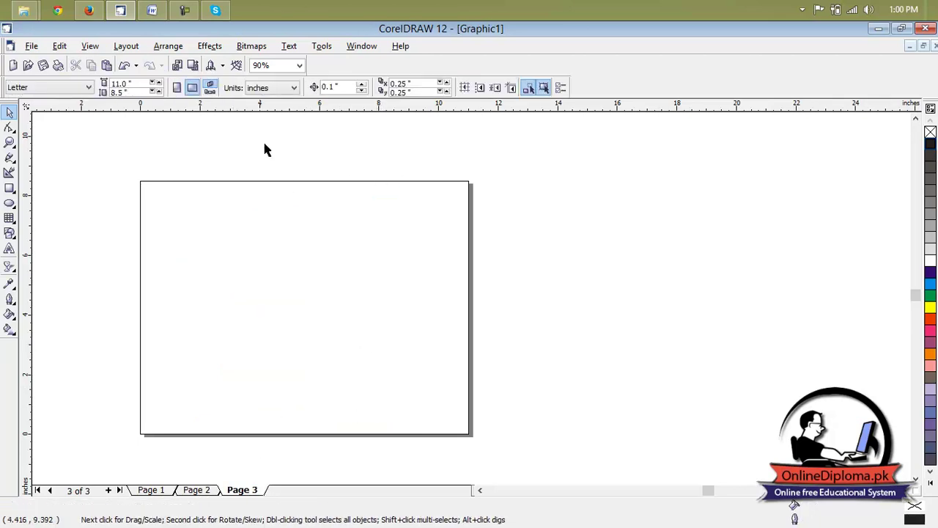
{"action": "left_click", "coordinate": [177, 87]}
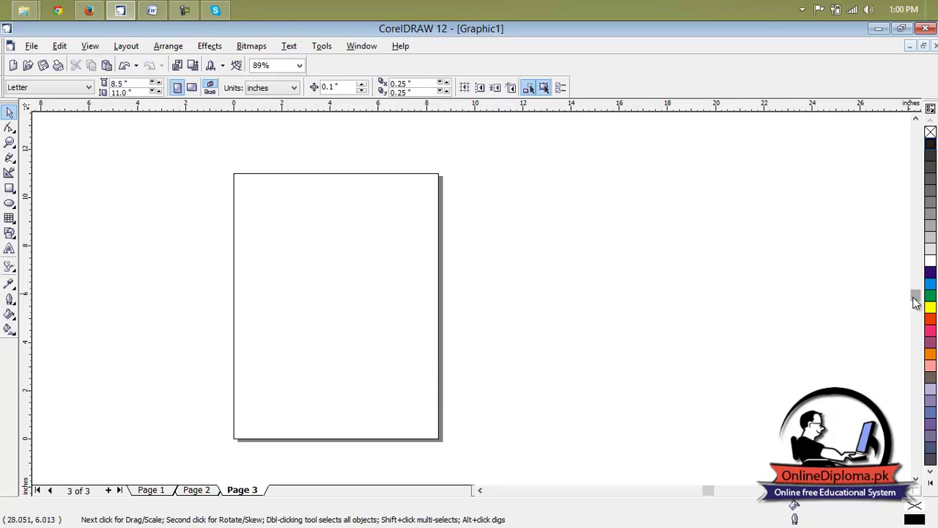
{"action": "left_click", "coordinate": [10, 188]}
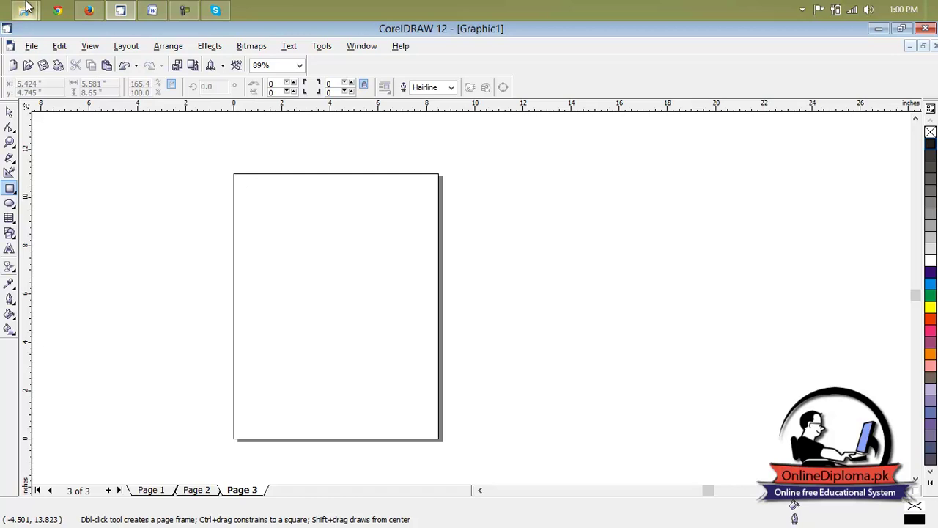
{"action": "mouse_move", "coordinate": [24, 10]}
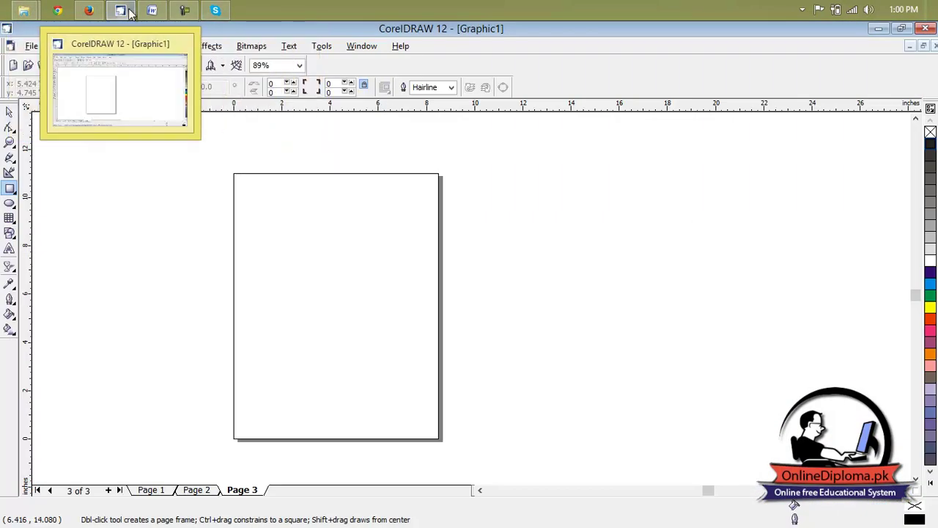
{"action": "left_click", "coordinate": [129, 12]}
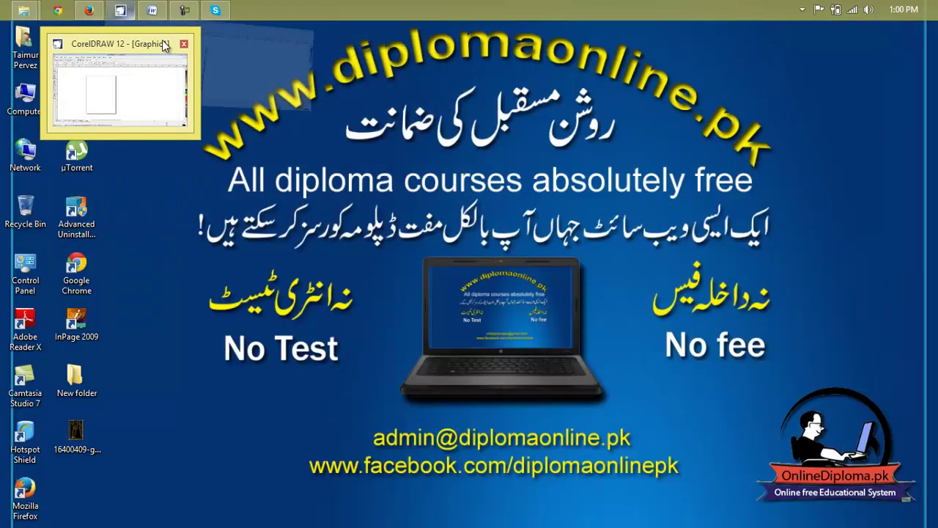
{"action": "left_click", "coordinate": [122, 13]}
Start importing an image and open New folder on the Desktop as the source location.
{"action": "left_click", "coordinate": [178, 69]}
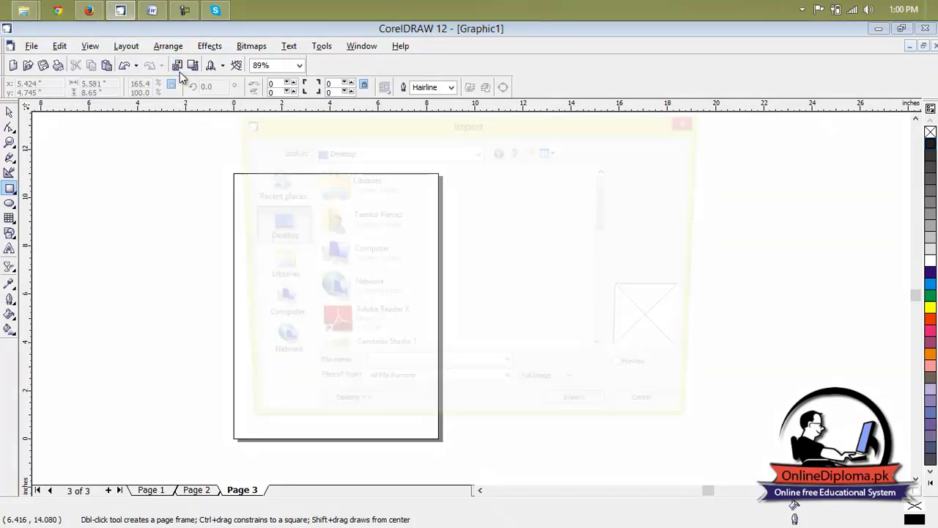
{"action": "left_click", "coordinate": [271, 269]}
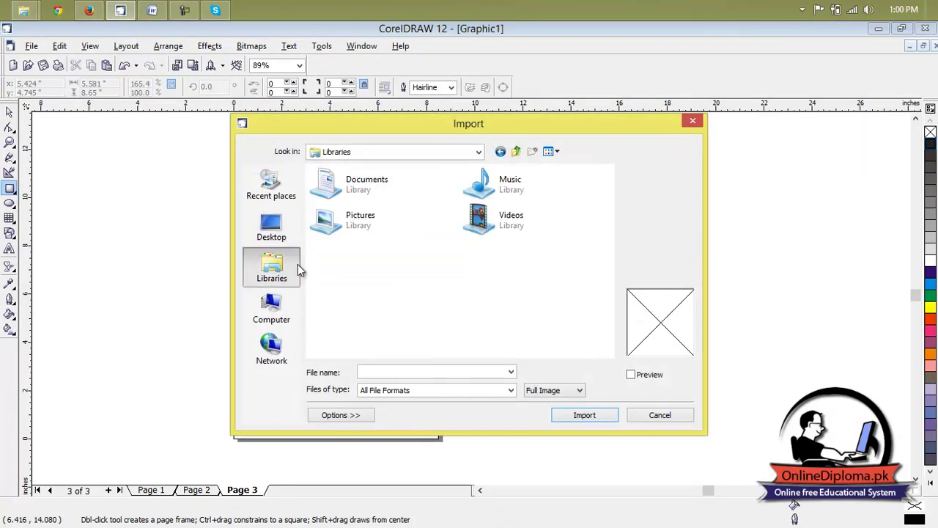
{"action": "left_click", "coordinate": [293, 235]}
{"action": "scroll", "coordinate": [411, 295], "scroll_direction": "down", "scroll_amount": 5}
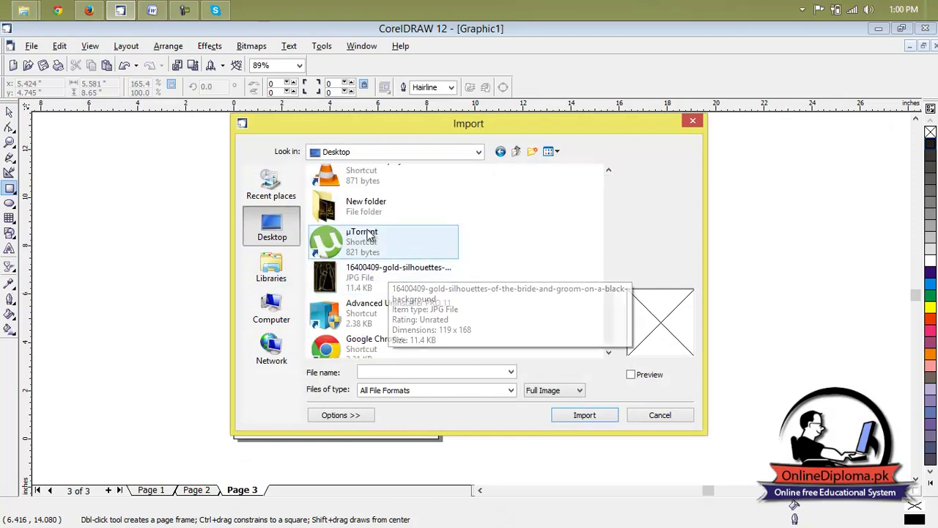
{"action": "double_click", "coordinate": [358, 205]}
Look through the image thumbnails in New folder for a wedding card design to import.
{"action": "scroll", "coordinate": [486, 330], "scroll_direction": "down", "scroll_amount": 3}
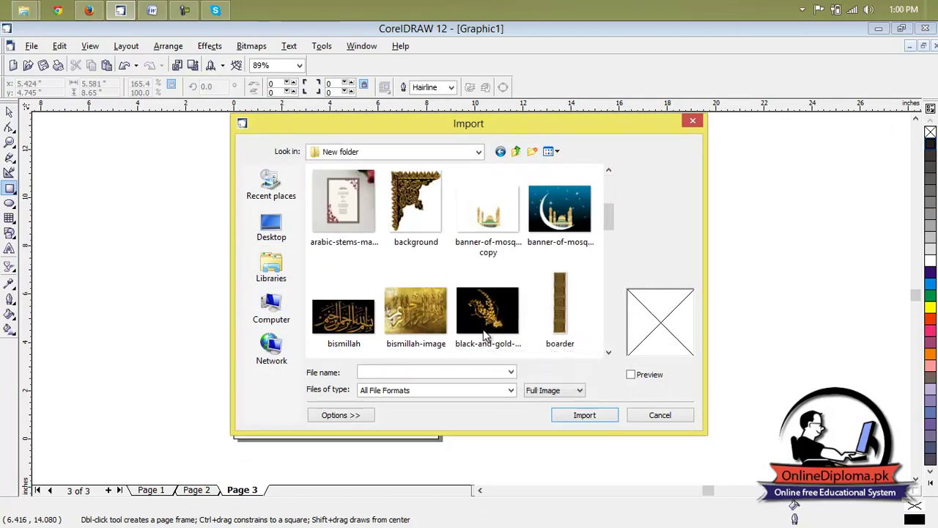
{"action": "scroll", "coordinate": [499, 331], "scroll_direction": "down", "scroll_amount": 5}
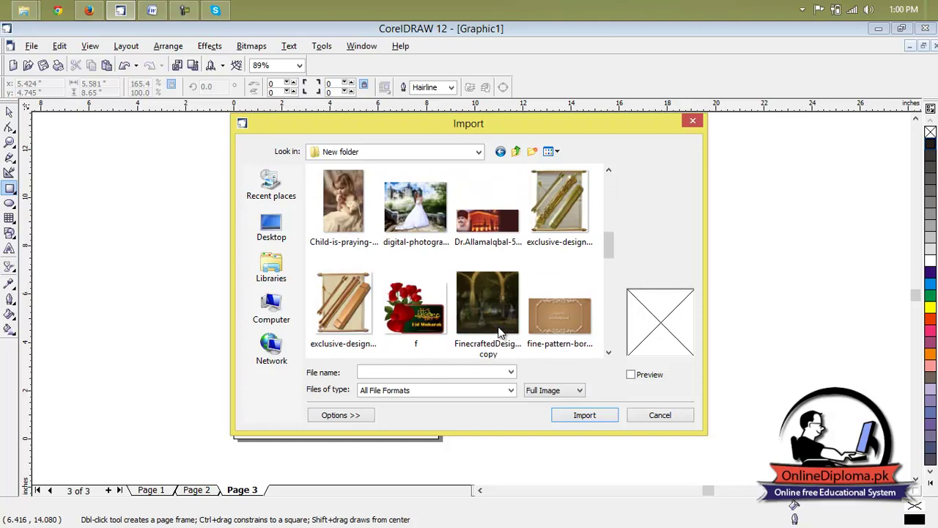
{"action": "scroll", "coordinate": [499, 334], "scroll_direction": "down", "scroll_amount": 5}
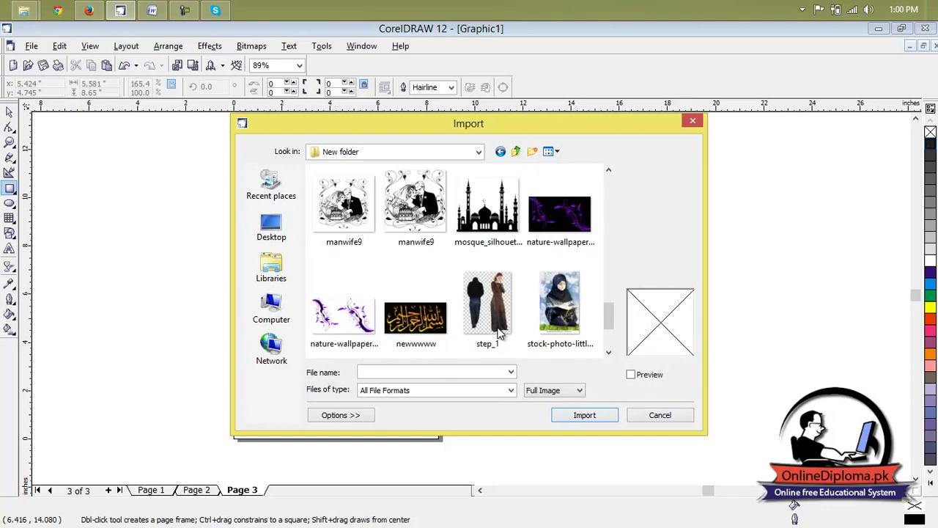
{"action": "scroll", "coordinate": [500, 334], "scroll_direction": "down", "scroll_amount": 2}
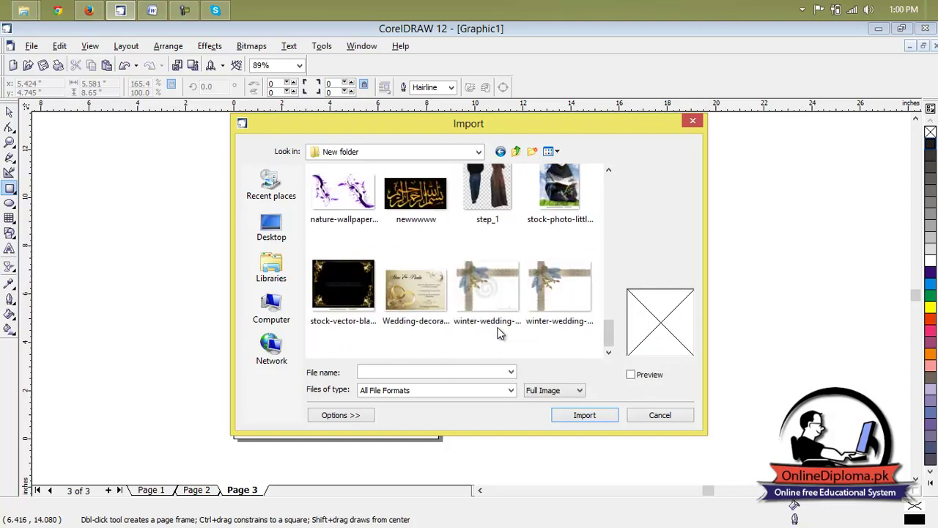
{"action": "scroll", "coordinate": [499, 334], "scroll_direction": "up", "scroll_amount": 5}
{"action": "scroll", "coordinate": [499, 334], "scroll_direction": "up", "scroll_amount": 2}
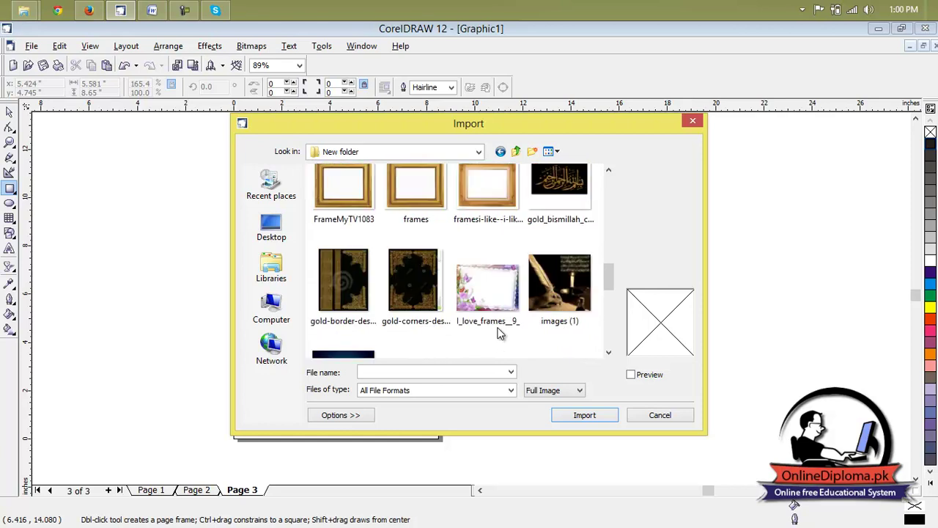
{"action": "scroll", "coordinate": [499, 333], "scroll_direction": "up", "scroll_amount": 2}
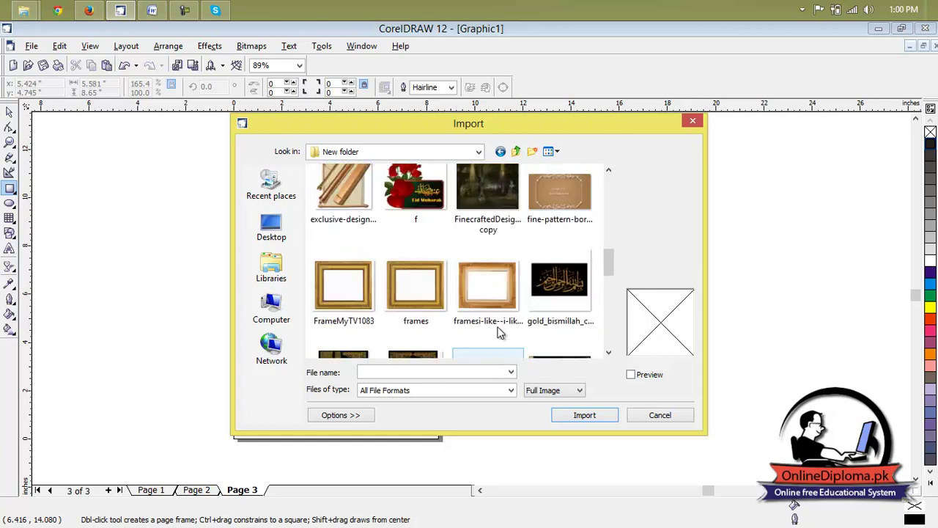
{"action": "scroll", "coordinate": [499, 334], "scroll_direction": "up", "scroll_amount": 2}
{"action": "left_click", "coordinate": [575, 311]}
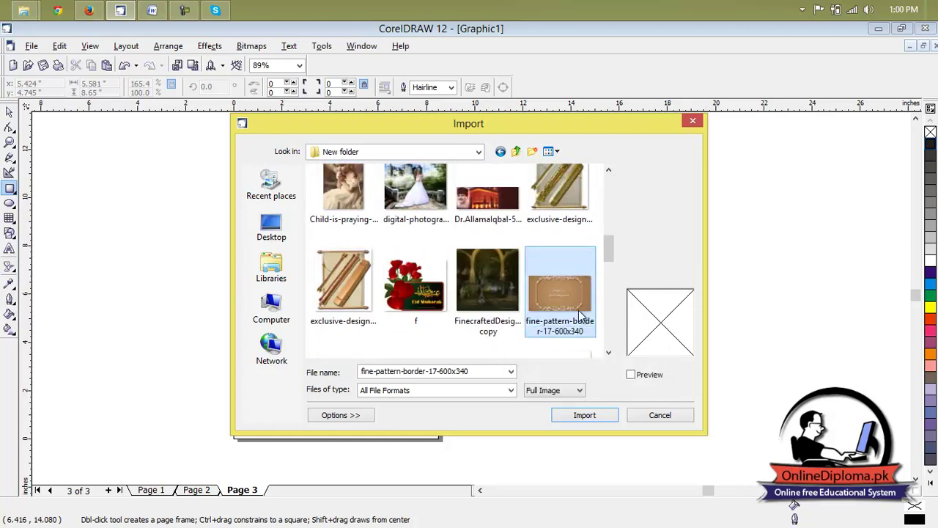
{"action": "scroll", "coordinate": [570, 330], "scroll_direction": "up", "scroll_amount": 2}
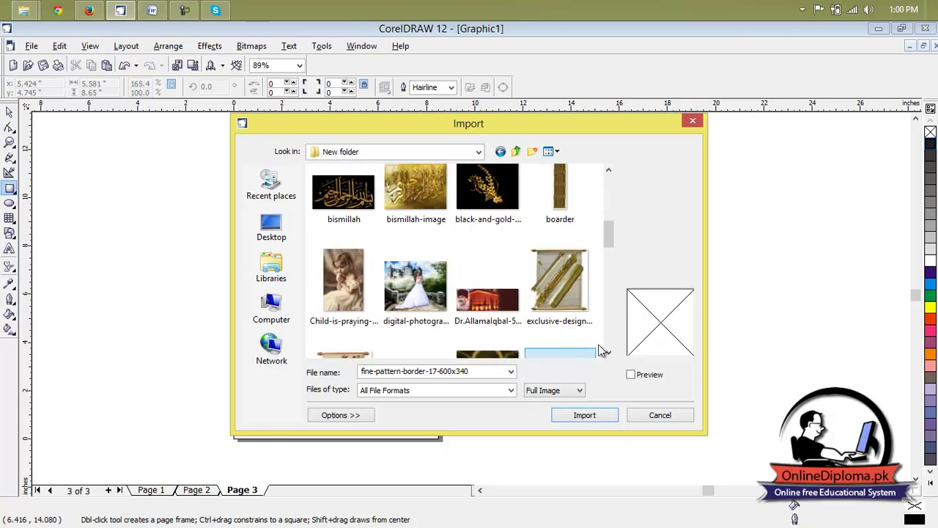
{"action": "scroll", "coordinate": [616, 356], "scroll_direction": "up", "scroll_amount": 2}
{"action": "scroll", "coordinate": [616, 355], "scroll_direction": "up", "scroll_amount": 3}
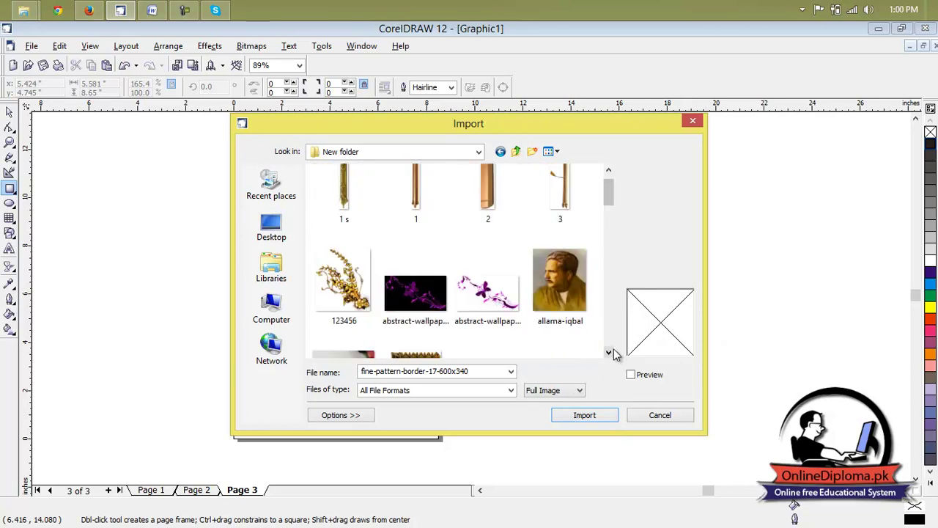
{"action": "scroll", "coordinate": [616, 355], "scroll_direction": "down", "scroll_amount": 2}
{"action": "scroll", "coordinate": [616, 355], "scroll_direction": "up", "scroll_amount": 2}
{"action": "scroll", "coordinate": [616, 355], "scroll_direction": "down", "scroll_amount": 3}
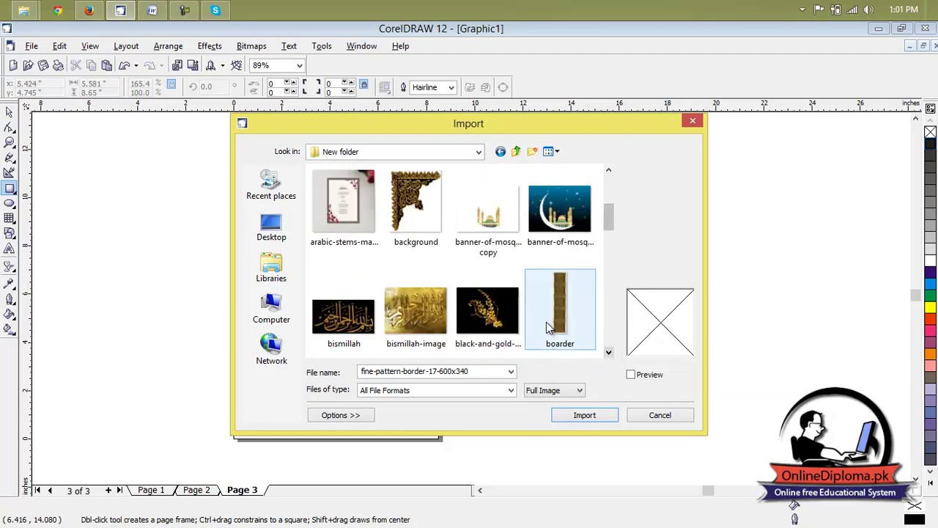
Import arabic-stems-maroon-rectangle-classic-muslim-wedding-invitations-base.jpg onto Page 3 and stretch it to about 5.84 by 8.98 inches near the page centre.
{"action": "left_click", "coordinate": [344, 220]}
{"action": "left_click", "coordinate": [585, 415]}
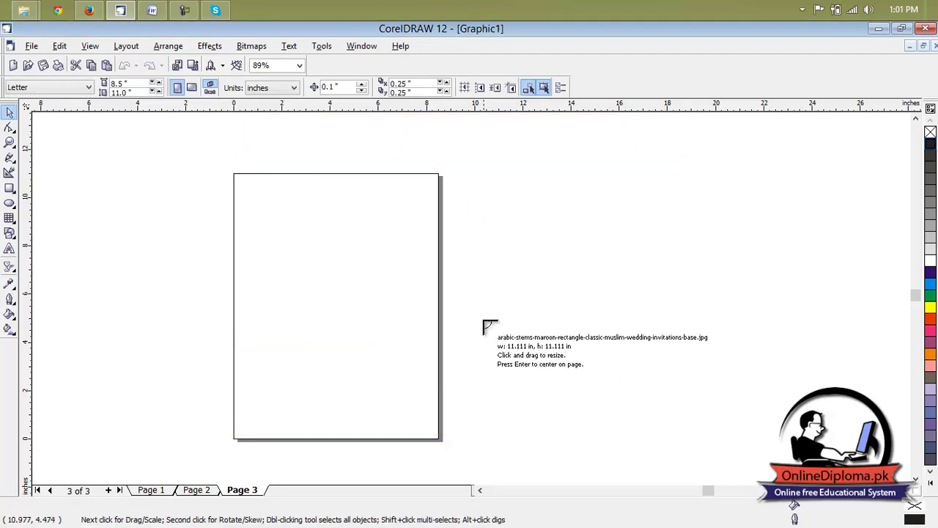
{"action": "left_click_drag", "start_coordinate": [247, 199], "coordinate": [370, 355]}
{"action": "left_click_drag", "start_coordinate": [311, 330], "coordinate": [308, 420]}
{"action": "left_click_drag", "start_coordinate": [324, 260], "coordinate": [339, 261]}
{"action": "left_click_drag", "start_coordinate": [398, 309], "coordinate": [409, 309]}
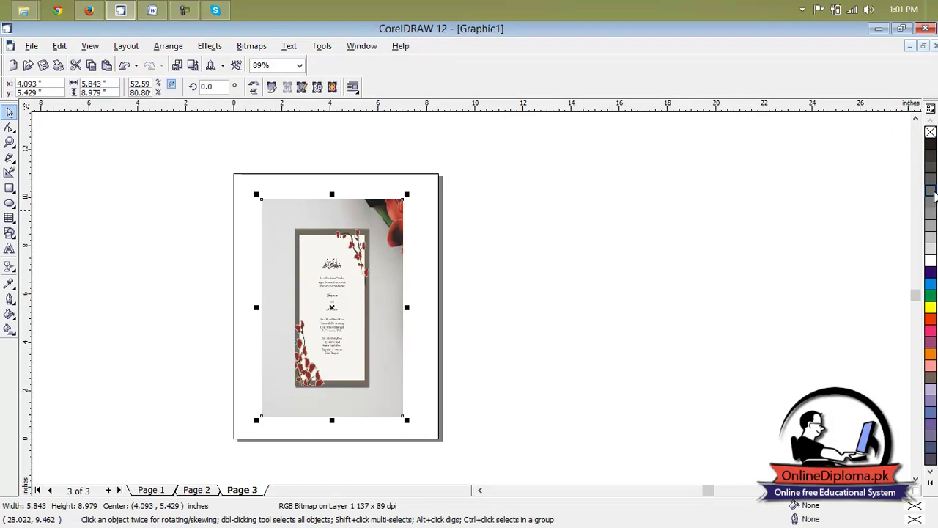
Try converting the invitation image to a 16 Colors (4-bit) bitmap at 300 dpi, and undo the conversion.
{"action": "left_click", "coordinate": [545, 253]}
{"action": "left_click", "coordinate": [399, 259]}
{"action": "left_click", "coordinate": [252, 46]}
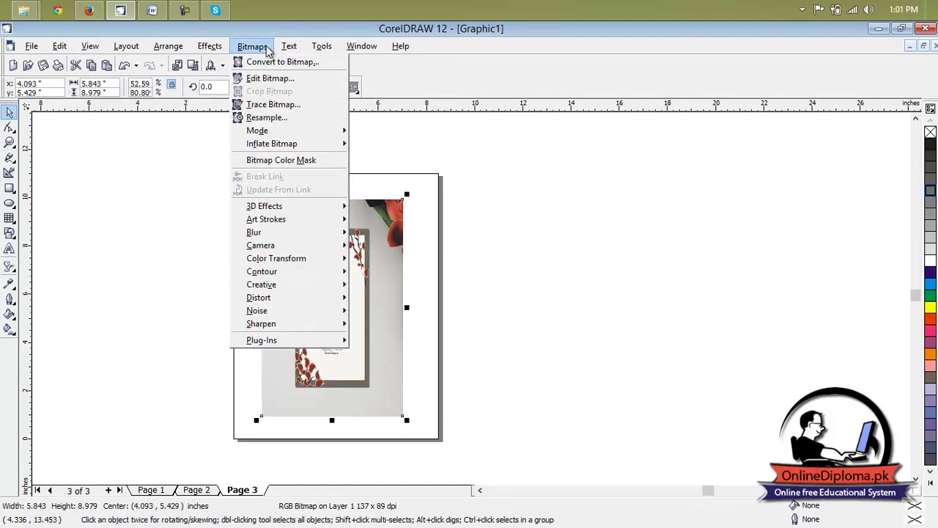
{"action": "left_click", "coordinate": [275, 63]}
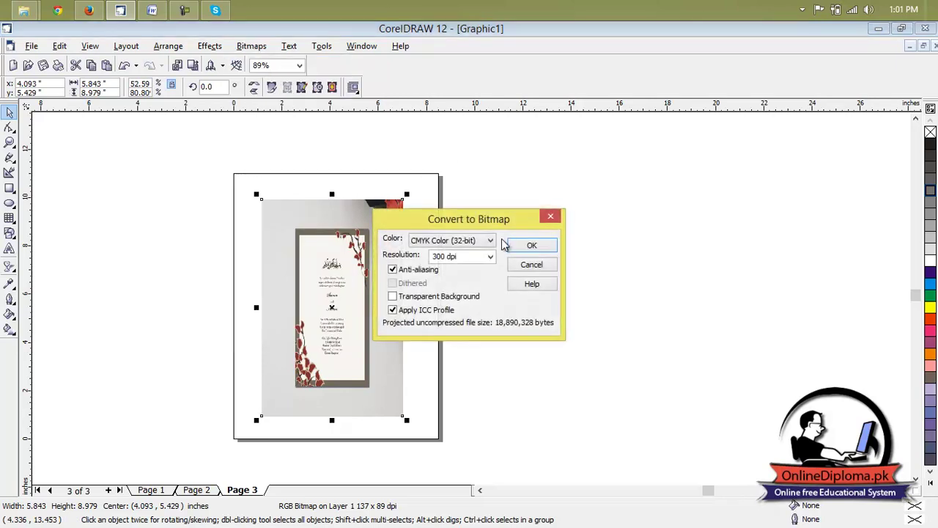
{"action": "left_click", "coordinate": [464, 246]}
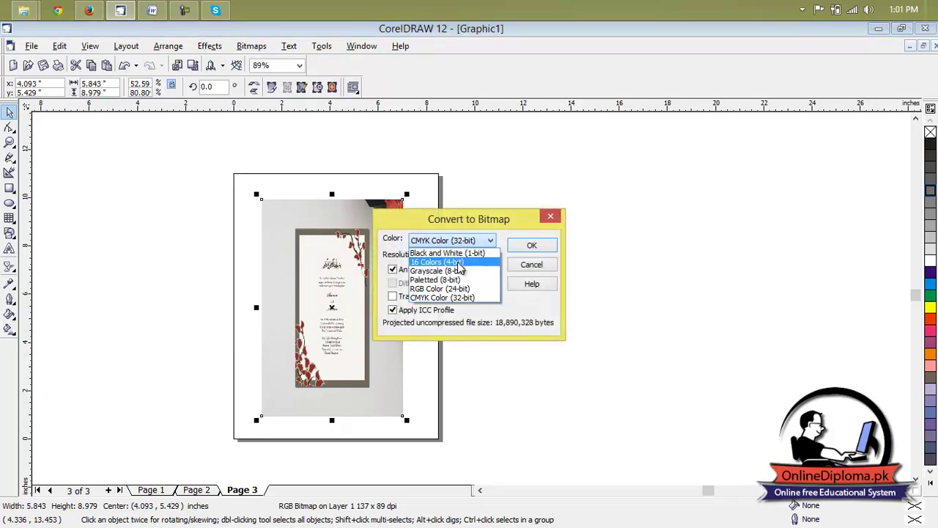
{"action": "left_click", "coordinate": [462, 262]}
{"action": "left_click", "coordinate": [533, 247]}
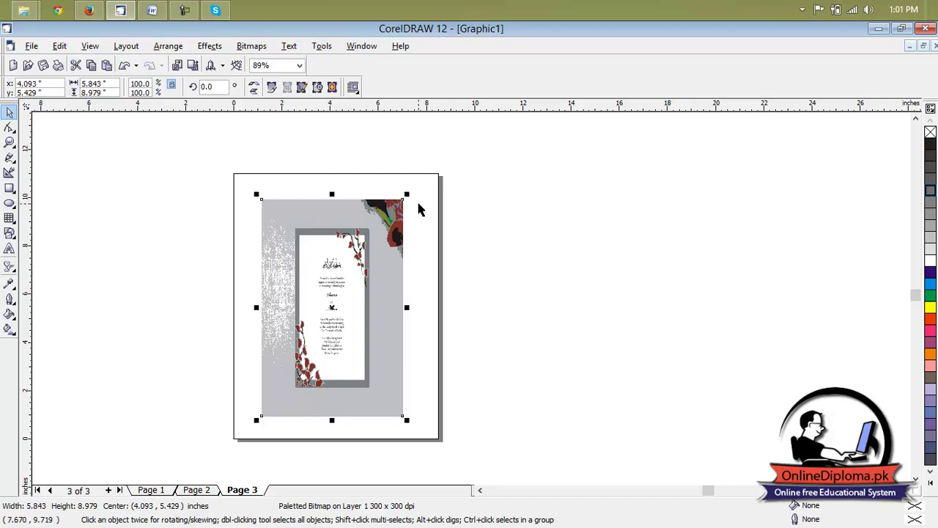
{"action": "key", "text": "ctrl+z"}
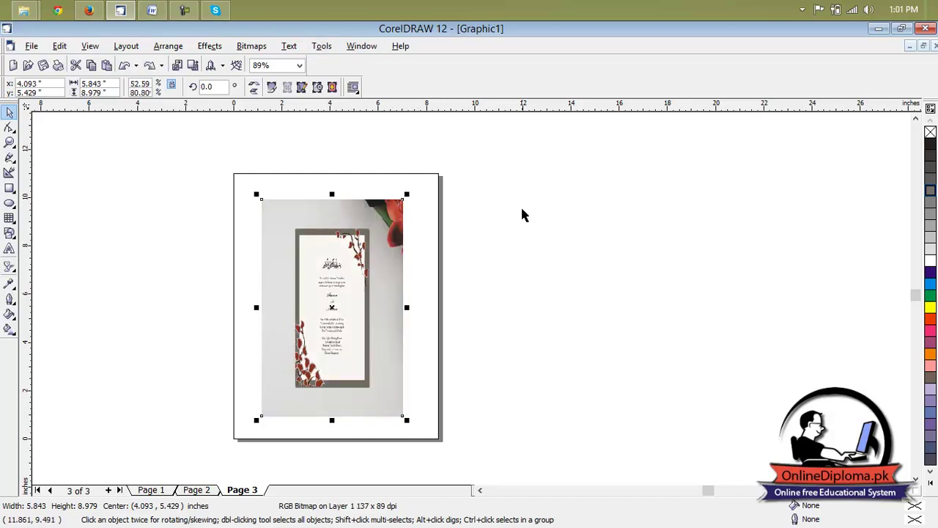
{"action": "left_click", "coordinate": [511, 206]}
Import winter-wedding-invitation-border-12232728.jpg onto the upper part of Page 3 and narrow it to about 5.36 inches wide.
{"action": "left_click", "coordinate": [37, 49]}
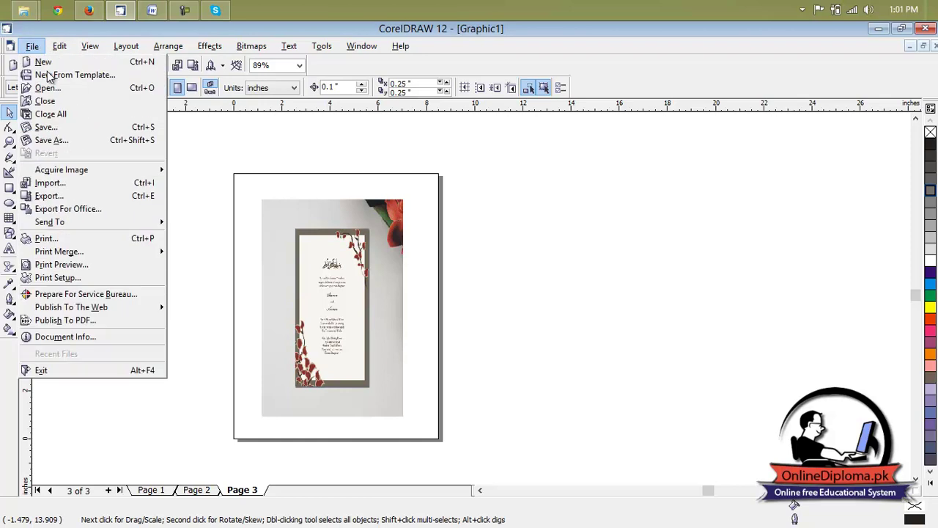
{"action": "left_click", "coordinate": [66, 182]}
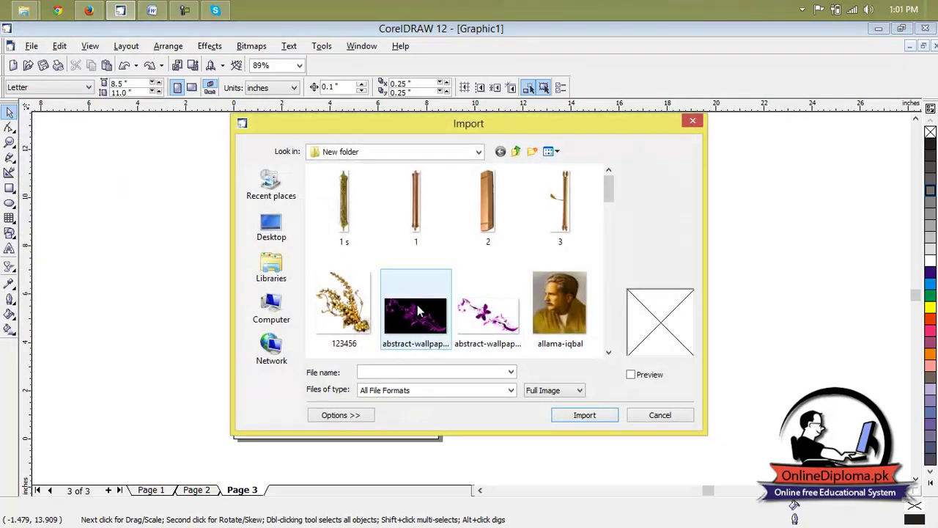
{"action": "left_click", "coordinate": [425, 220]}
{"action": "scroll", "coordinate": [463, 266], "scroll_direction": "down", "scroll_amount": 5}
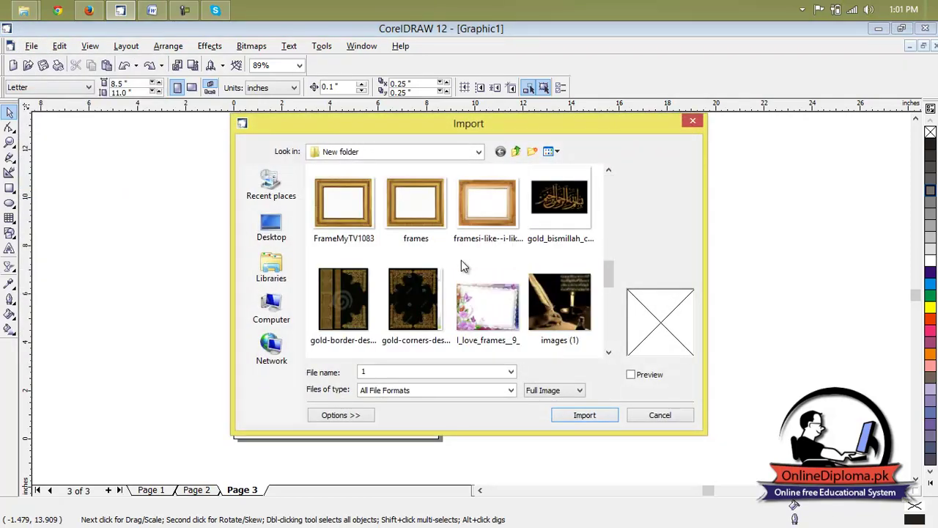
{"action": "scroll", "coordinate": [463, 266], "scroll_direction": "down", "scroll_amount": 5}
{"action": "left_click", "coordinate": [500, 295]}
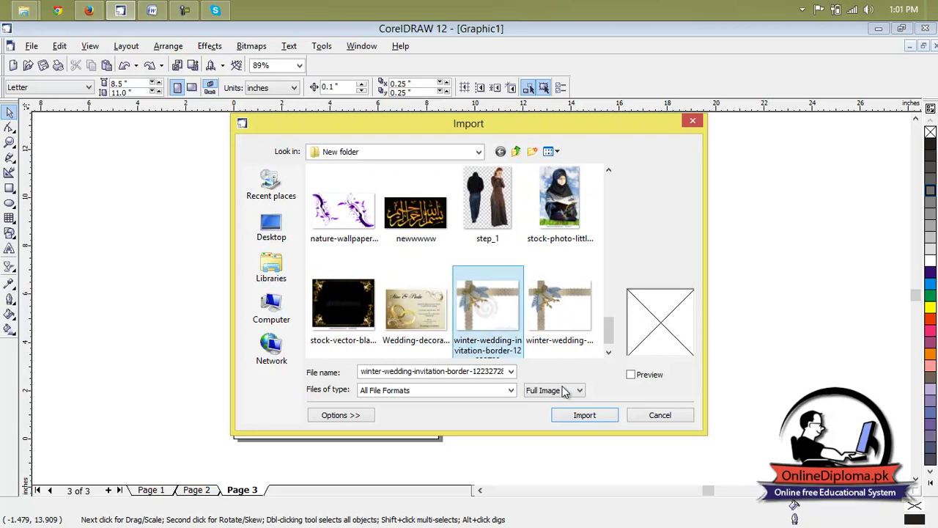
{"action": "left_click", "coordinate": [566, 412]}
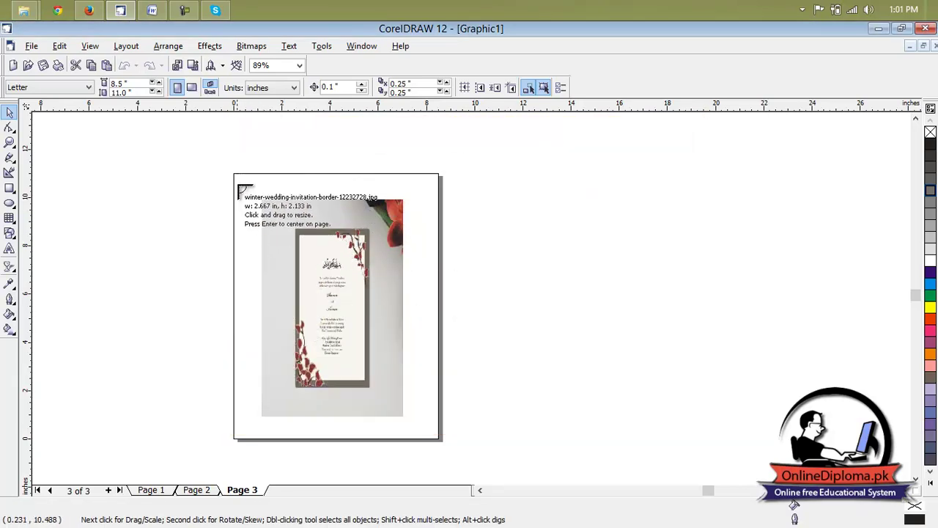
{"action": "left_click_drag", "start_coordinate": [297, 225], "coordinate": [424, 329]}
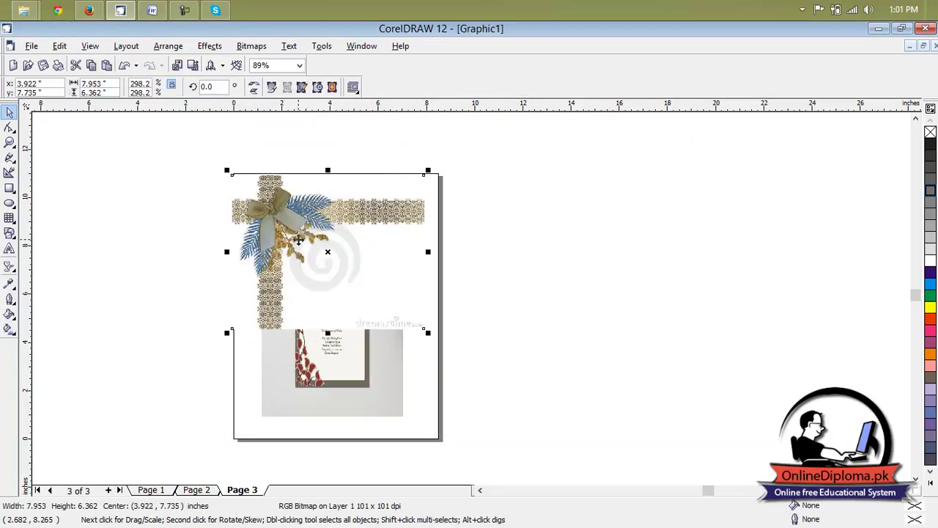
{"action": "left_click_drag", "start_coordinate": [428, 252], "coordinate": [364, 253]}
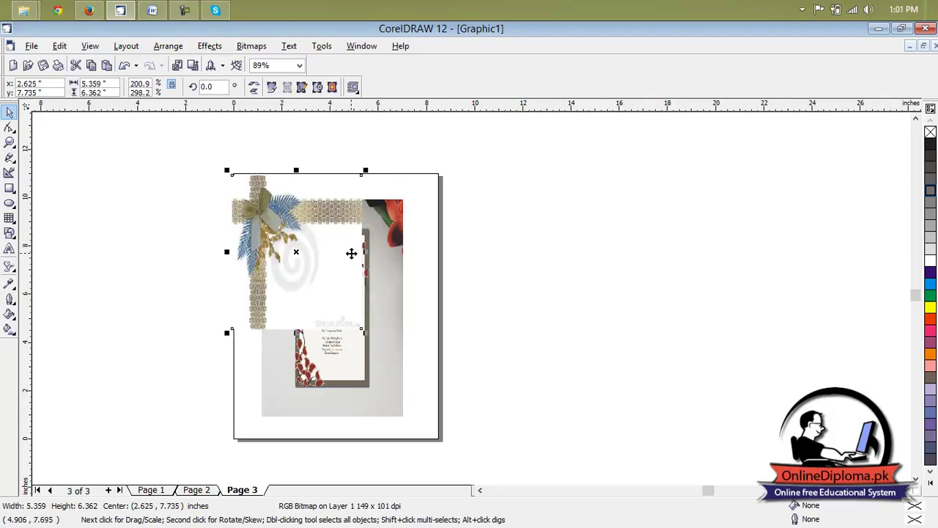
Delete the winter wedding border image from Page 3 and browse the New folder thumbnails for another image to import.
{"action": "key", "text": "Delete"}
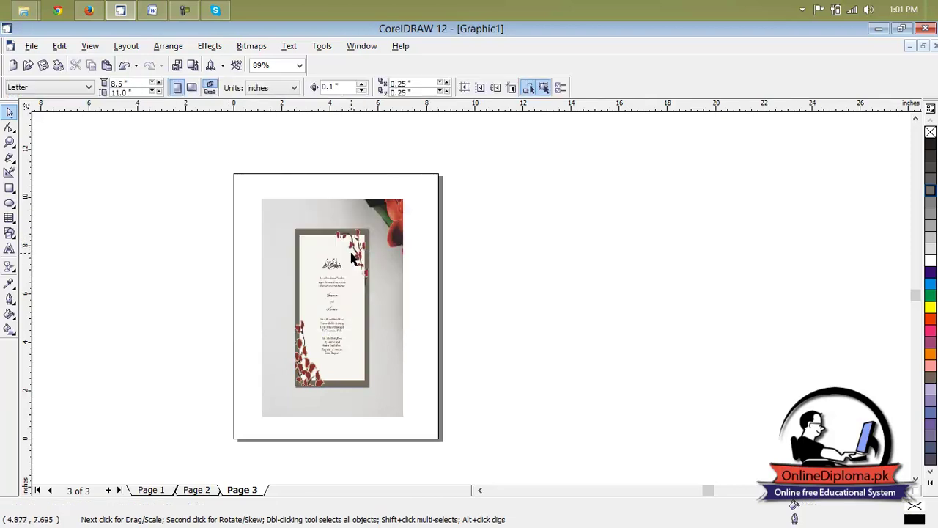
{"action": "left_click", "coordinate": [31, 45]}
{"action": "left_click", "coordinate": [101, 181]}
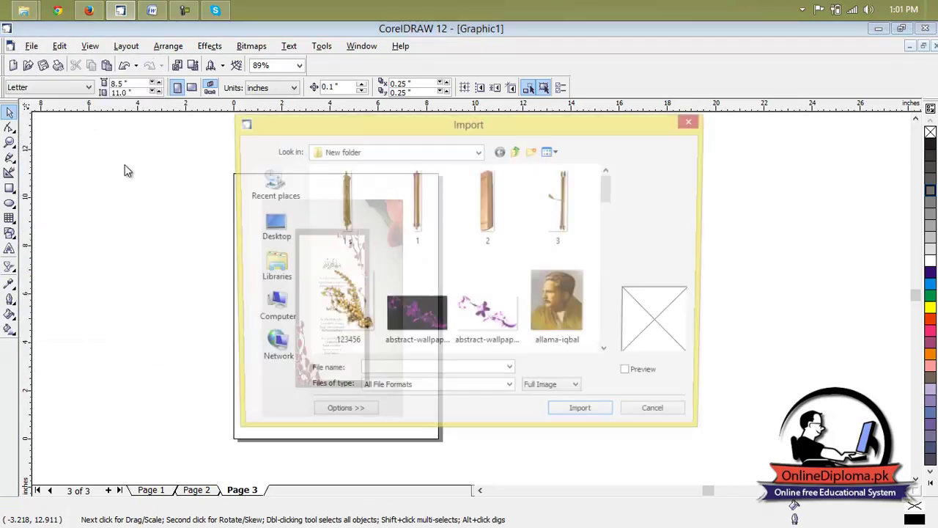
{"action": "left_click", "coordinate": [411, 301]}
{"action": "scroll", "coordinate": [408, 262], "scroll_direction": "down", "scroll_amount": 3}
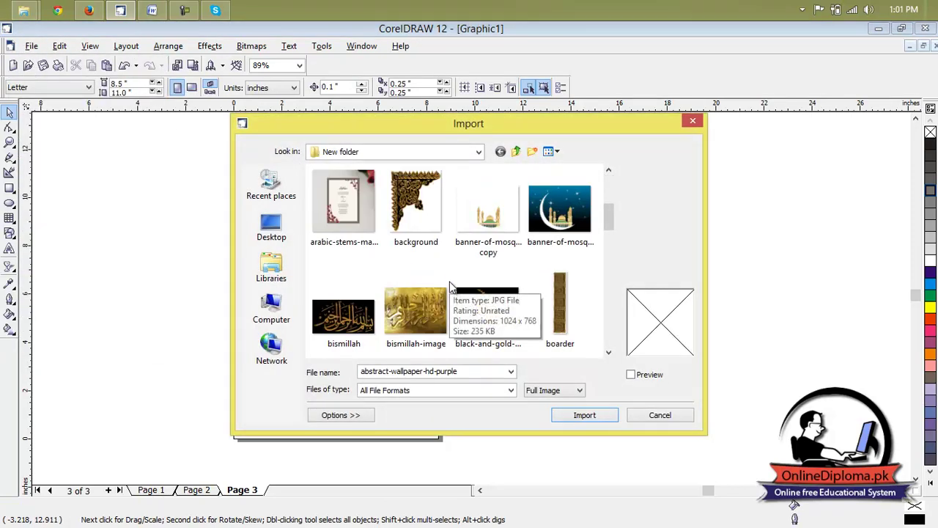
{"action": "scroll", "coordinate": [571, 297], "scroll_direction": "down", "scroll_amount": 2}
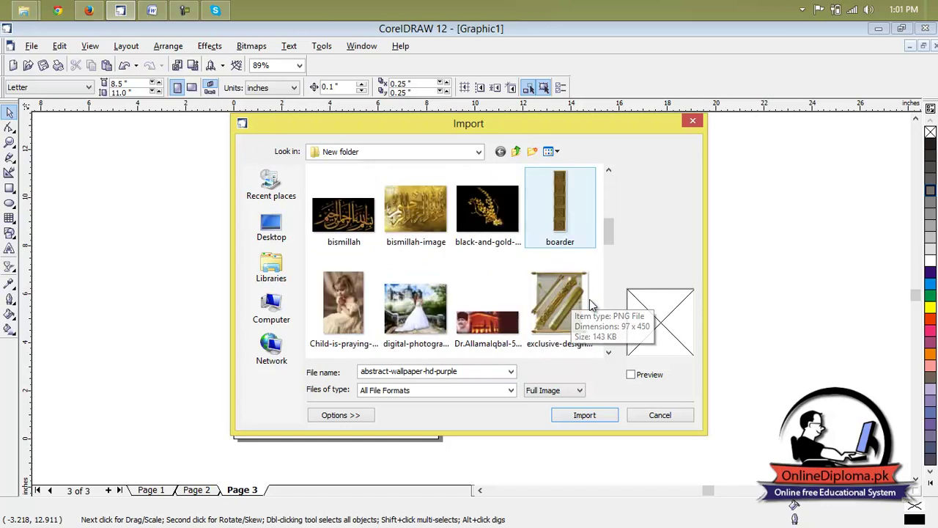
{"action": "scroll", "coordinate": [591, 305], "scroll_direction": "down", "scroll_amount": 2}
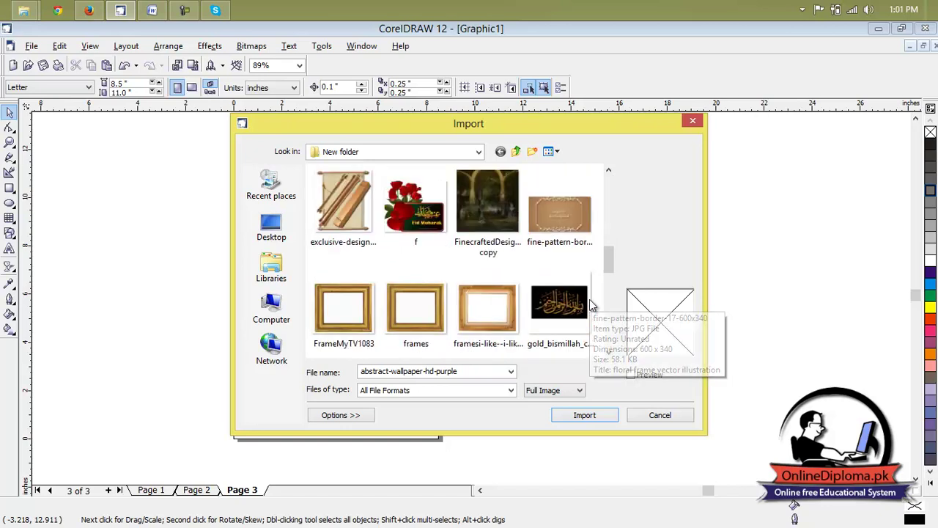
{"action": "scroll", "coordinate": [591, 305], "scroll_direction": "down", "scroll_amount": 4}
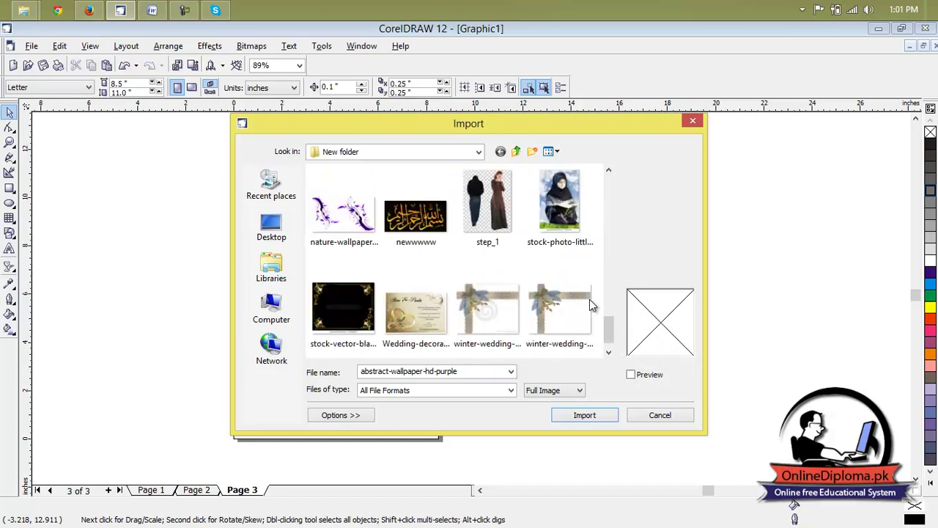
{"action": "scroll", "coordinate": [591, 305], "scroll_direction": "down", "scroll_amount": 1}
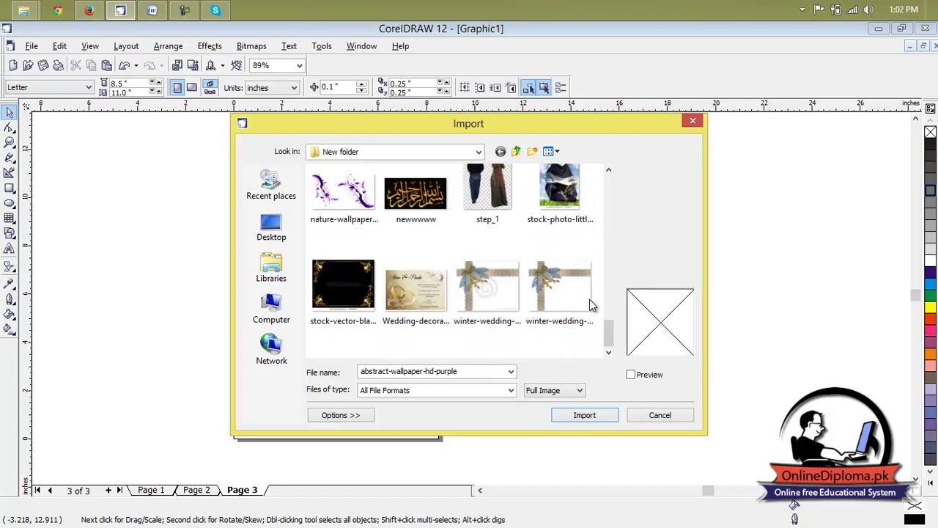
{"action": "scroll", "coordinate": [591, 305], "scroll_direction": "up", "scroll_amount": 1}
{"action": "scroll", "coordinate": [590, 305], "scroll_direction": "up", "scroll_amount": 4}
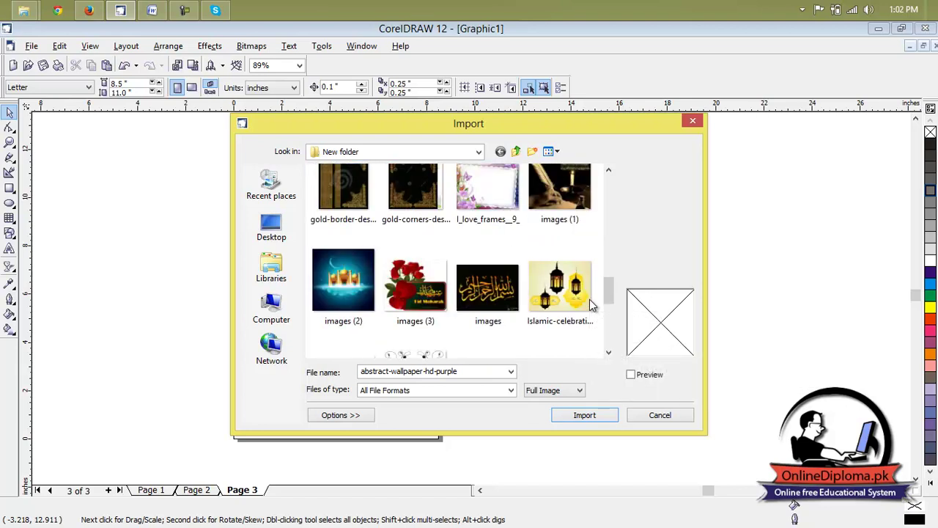
{"action": "scroll", "coordinate": [591, 305], "scroll_direction": "up", "scroll_amount": 1}
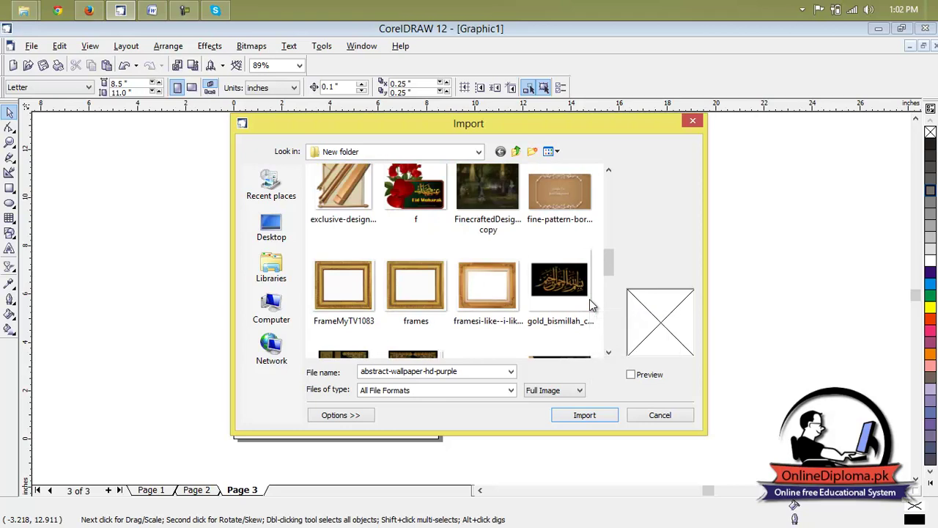
{"action": "scroll", "coordinate": [591, 305], "scroll_direction": "up", "scroll_amount": 3}
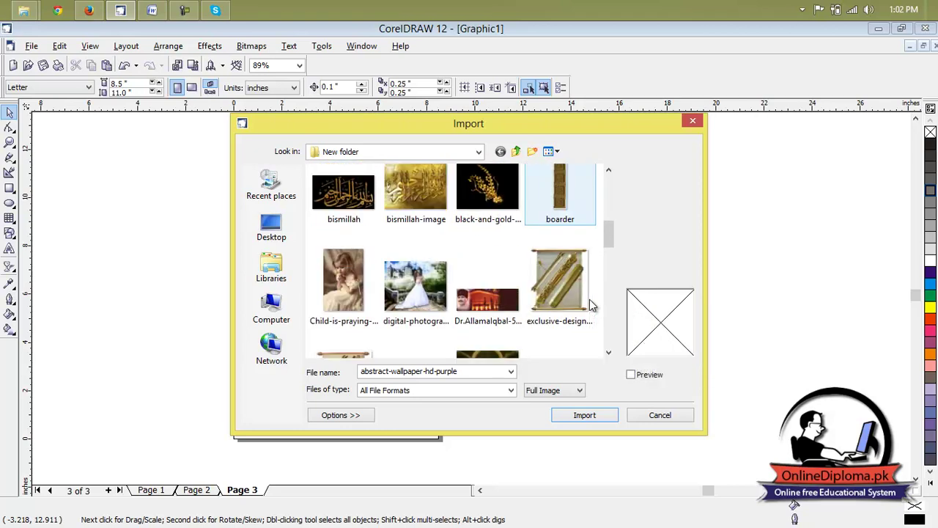
{"action": "scroll", "coordinate": [590, 305], "scroll_direction": "up", "scroll_amount": 1}
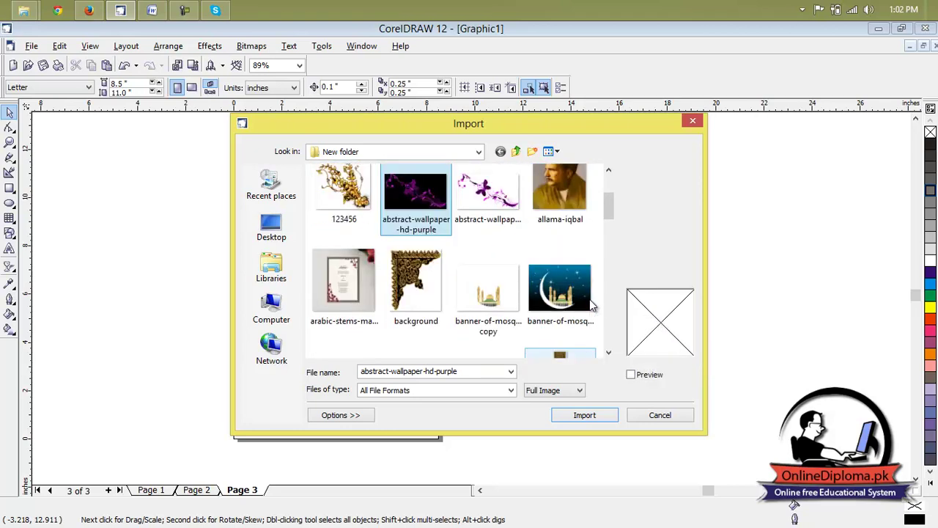
{"action": "scroll", "coordinate": [591, 305], "scroll_direction": "up", "scroll_amount": 1}
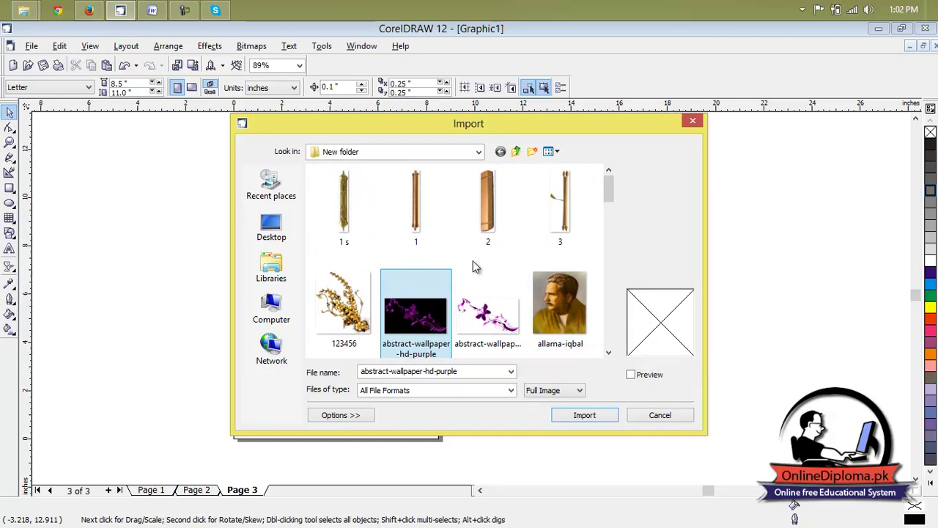
Import the wooden roller image 1 at the page's right edge, about 0.8 inches wide and 7.44 inches tall.
{"action": "left_click", "coordinate": [447, 245]}
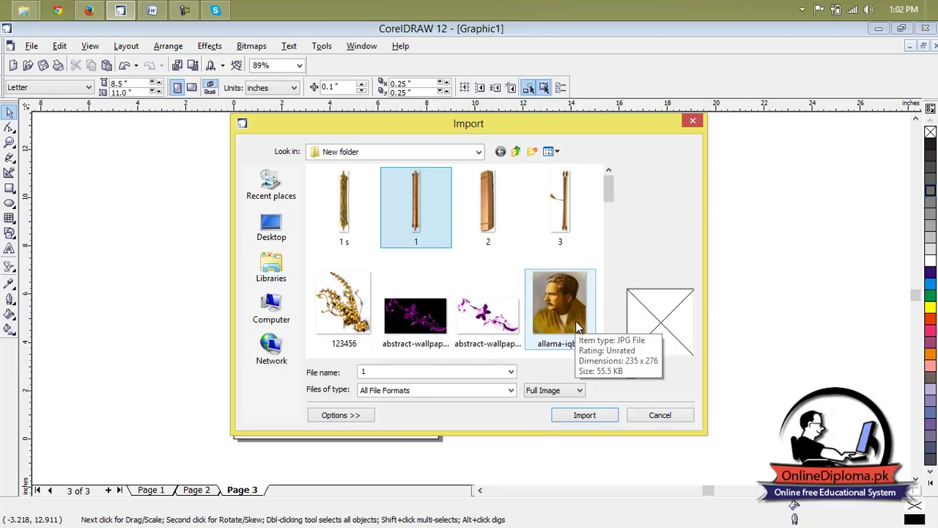
{"action": "left_click", "coordinate": [591, 414]}
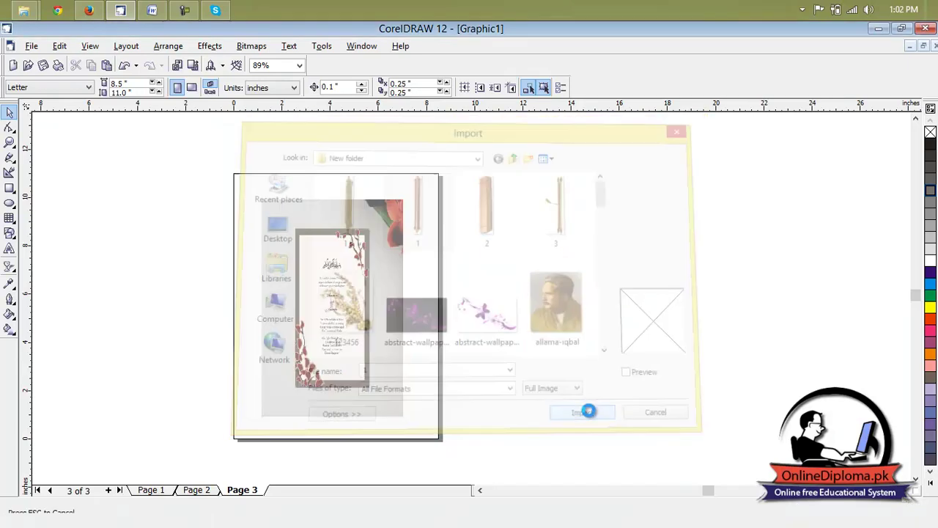
{"action": "left_click", "coordinate": [427, 186]}
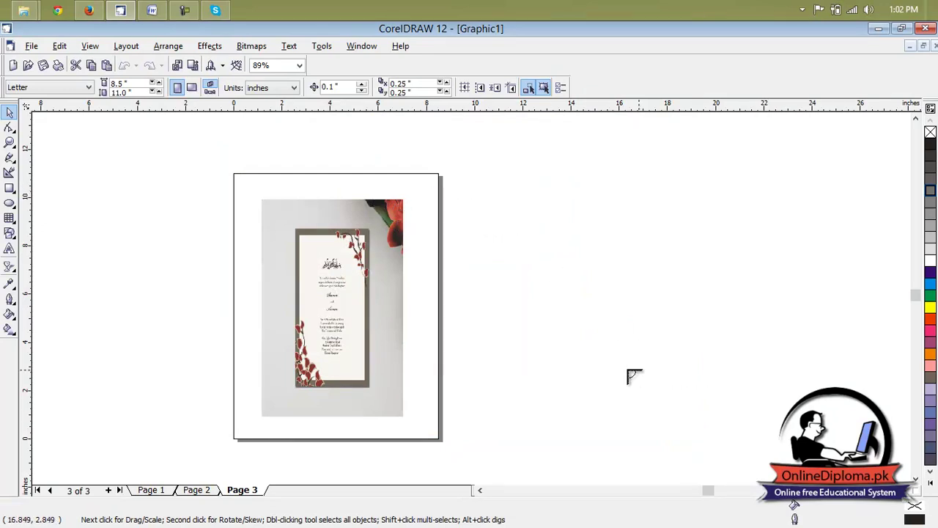
{"action": "left_click_drag", "start_coordinate": [461, 280], "coordinate": [456, 280]}
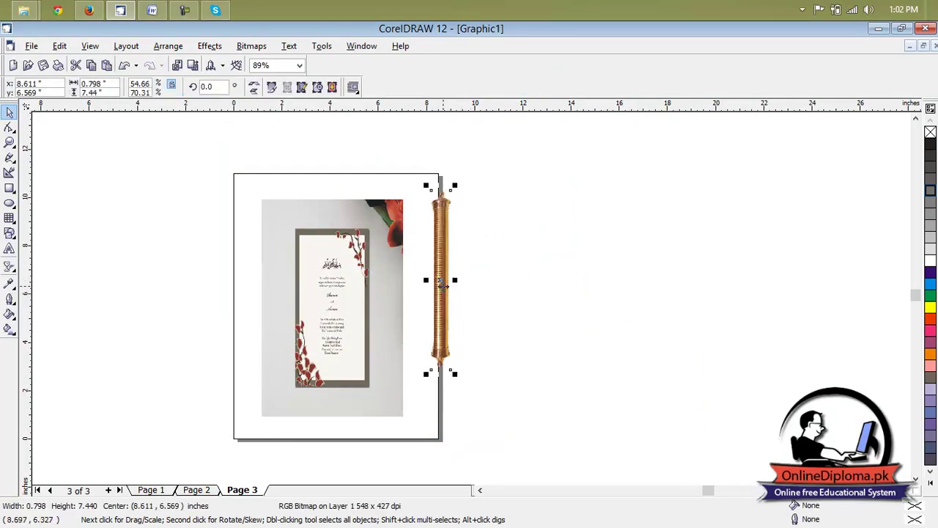
Rotate the roller to about 89.7 degrees so it lies horizontally, and place it across the invitation image's top edge.
{"action": "left_click", "coordinate": [442, 285]}
{"action": "left_click_drag", "start_coordinate": [453, 186], "coordinate": [341, 262]}
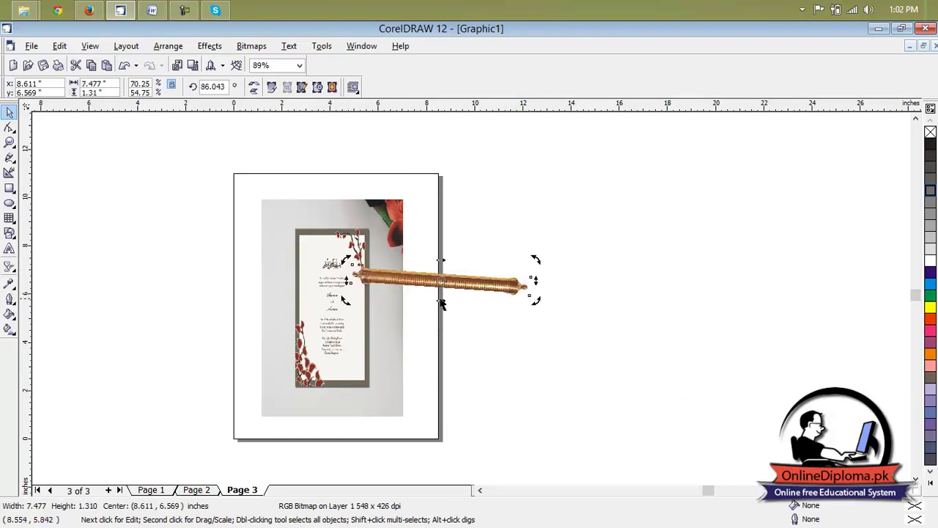
{"action": "left_click_drag", "start_coordinate": [536, 259], "coordinate": [536, 251]}
{"action": "left_click", "coordinate": [445, 282]}
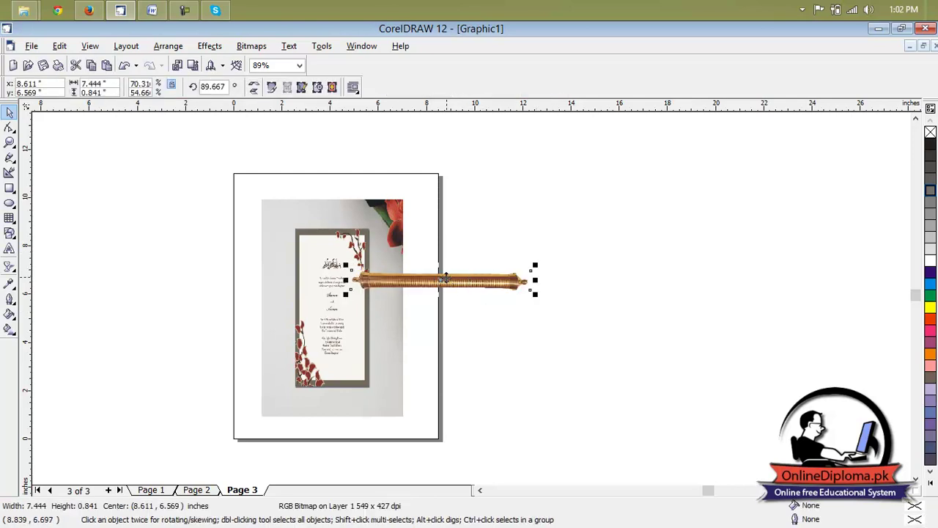
{"action": "left_click_drag", "start_coordinate": [444, 283], "coordinate": [336, 194]}
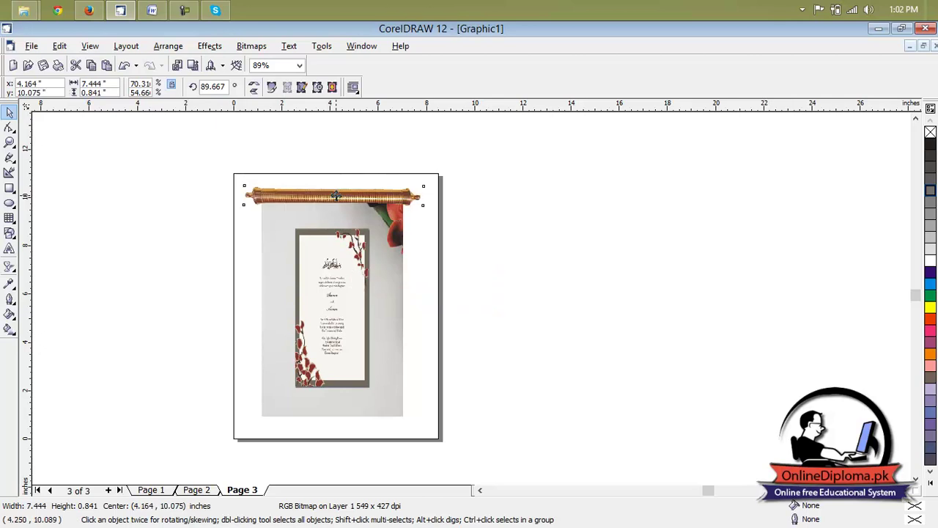
{"action": "left_click", "coordinate": [575, 339]}
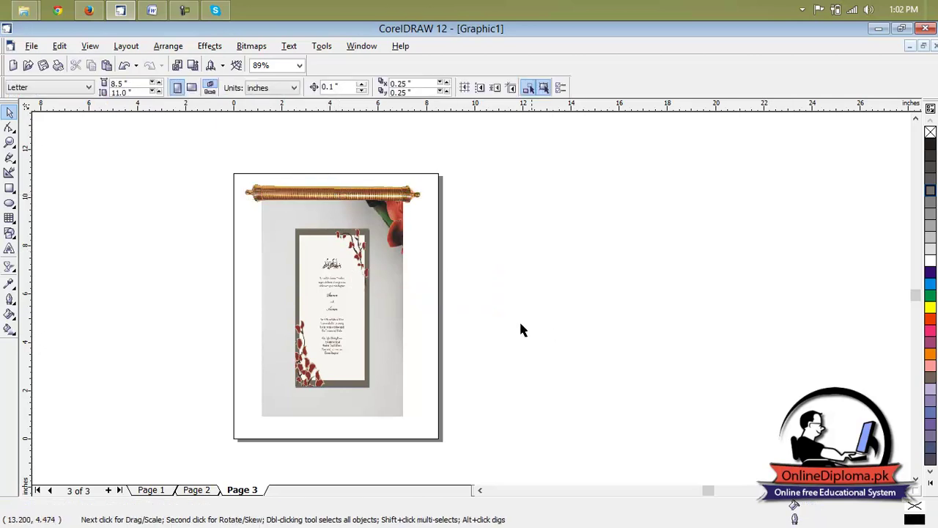
Place a copy of the roller across the invitation image's bottom edge, centred at about x 4.0, y 0.98 inches.
{"action": "left_click", "coordinate": [333, 193]}
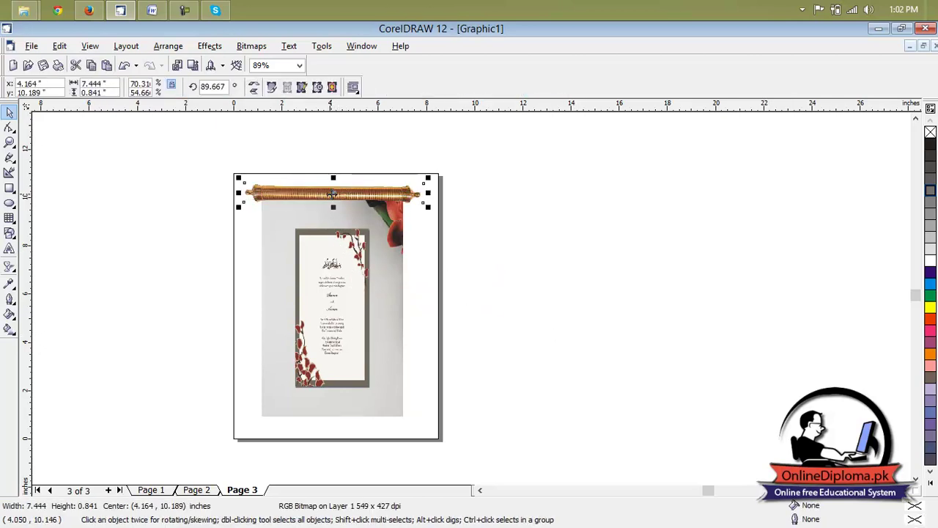
{"action": "key", "text": "Right"}
{"action": "key", "text": "Up"}
{"action": "left_click_drag", "start_coordinate": [334, 189], "coordinate": [331, 413]}
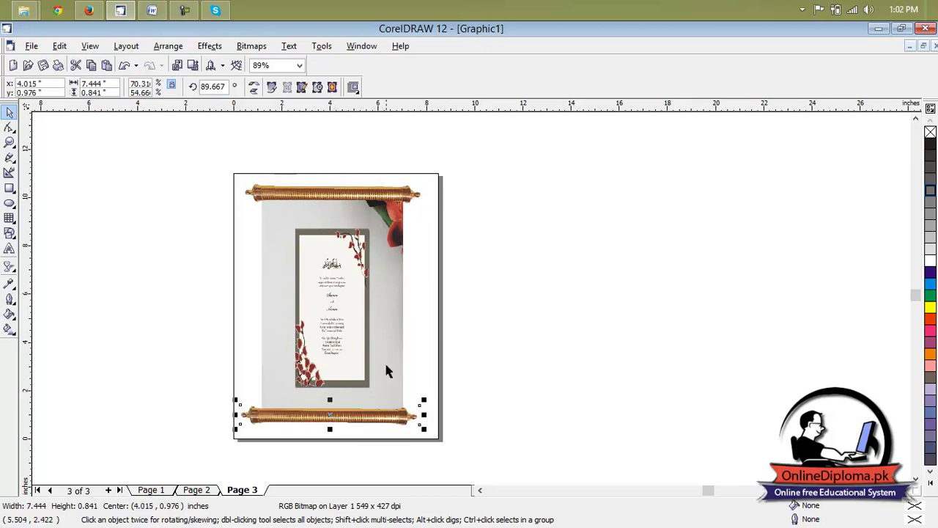
{"action": "key", "text": "Escape"}
Start the Cylinder 3D effect on the invitation image and enable its automatic preview, keeping the dialog clear of the artwork.
{"action": "scroll", "coordinate": [321, 433], "scroll_direction": "up", "scroll_amount": 2}
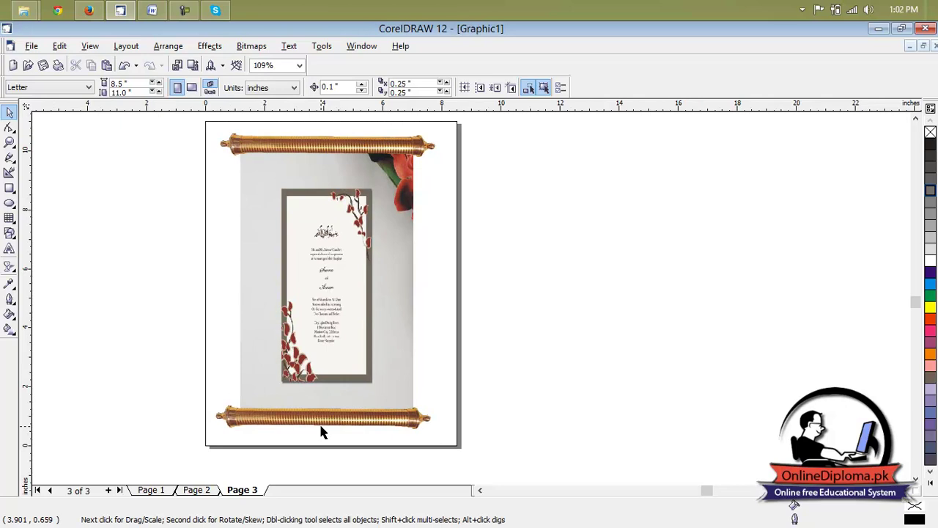
{"action": "left_click", "coordinate": [350, 331]}
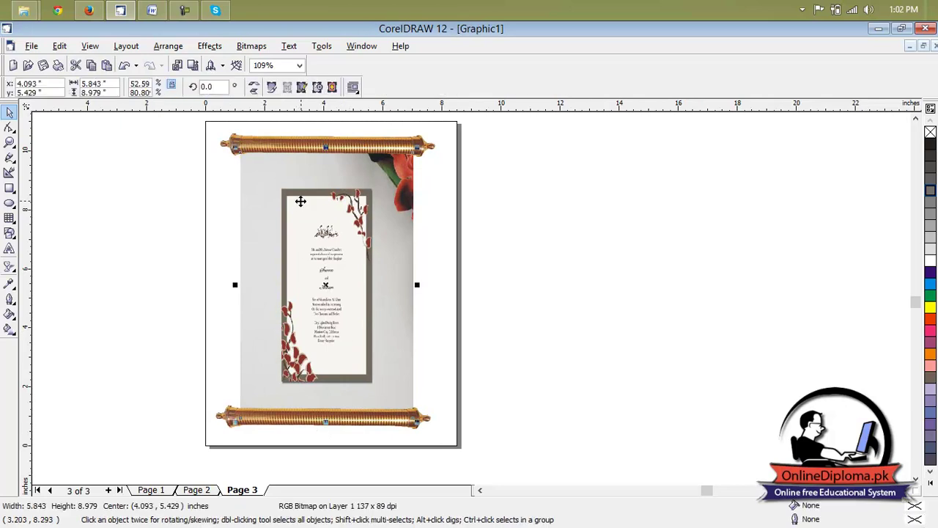
{"action": "key", "text": "Escape"}
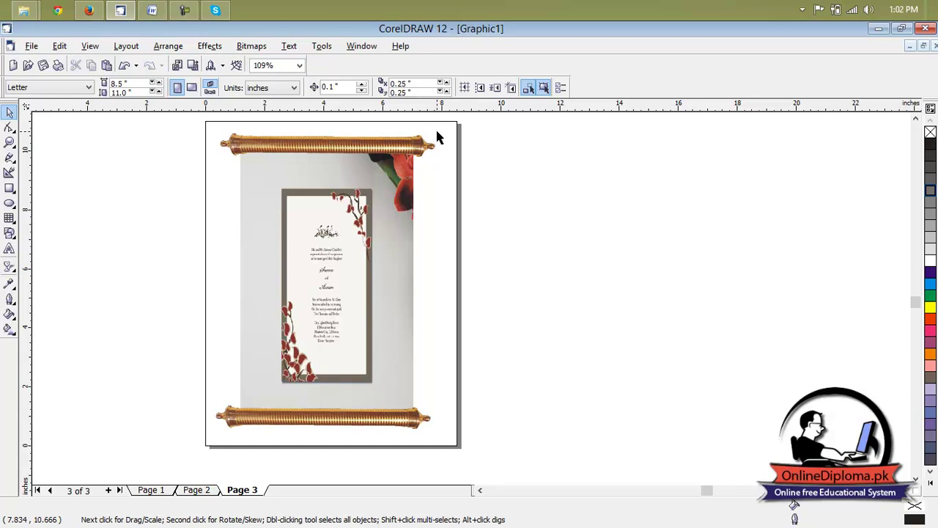
{"action": "left_click", "coordinate": [376, 178]}
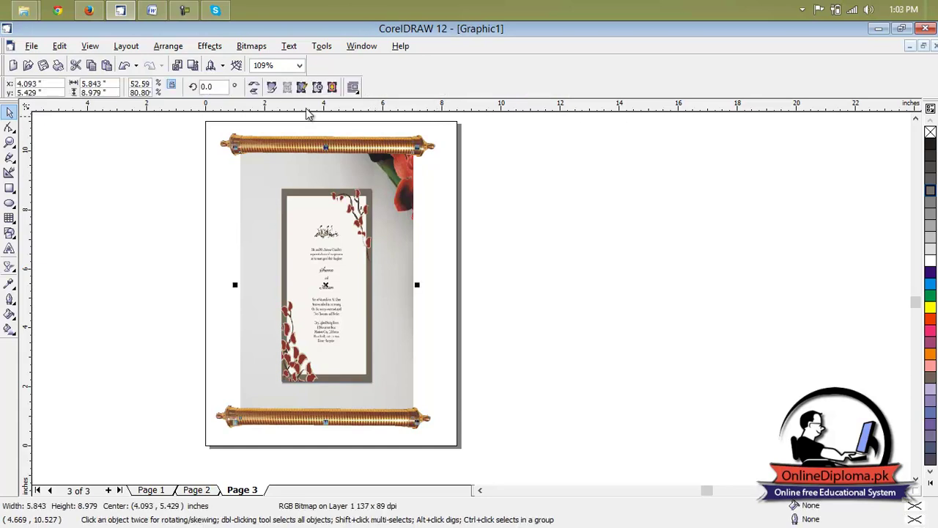
{"action": "left_click", "coordinate": [308, 51]}
{"action": "mouse_move", "coordinate": [252, 46]}
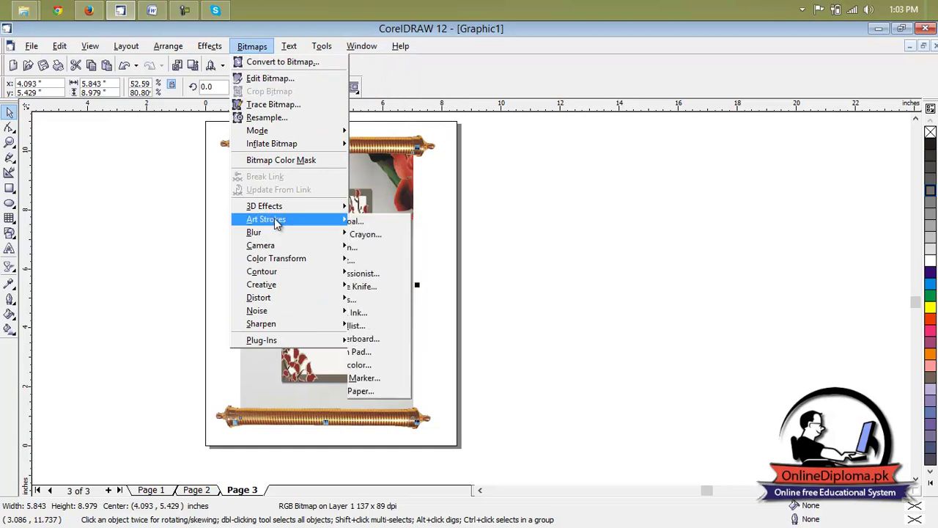
{"action": "mouse_move", "coordinate": [277, 211]}
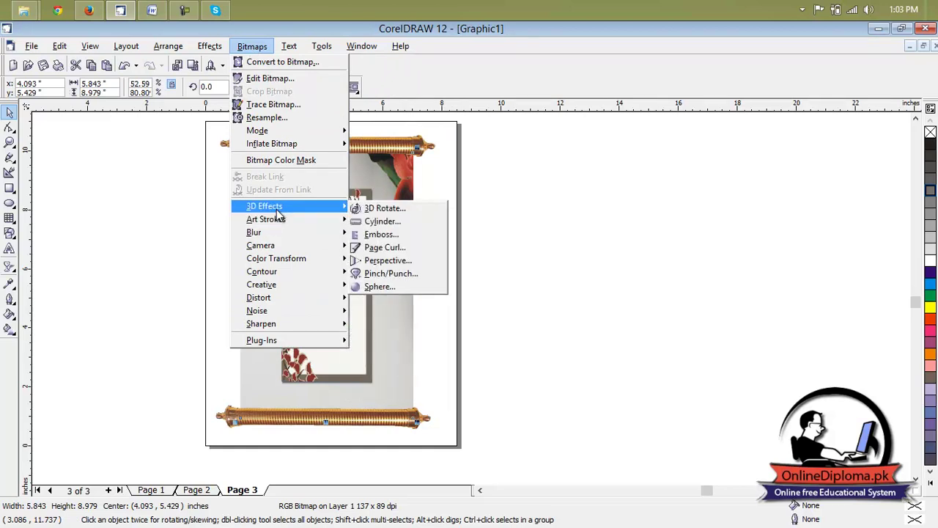
{"action": "left_click", "coordinate": [399, 223]}
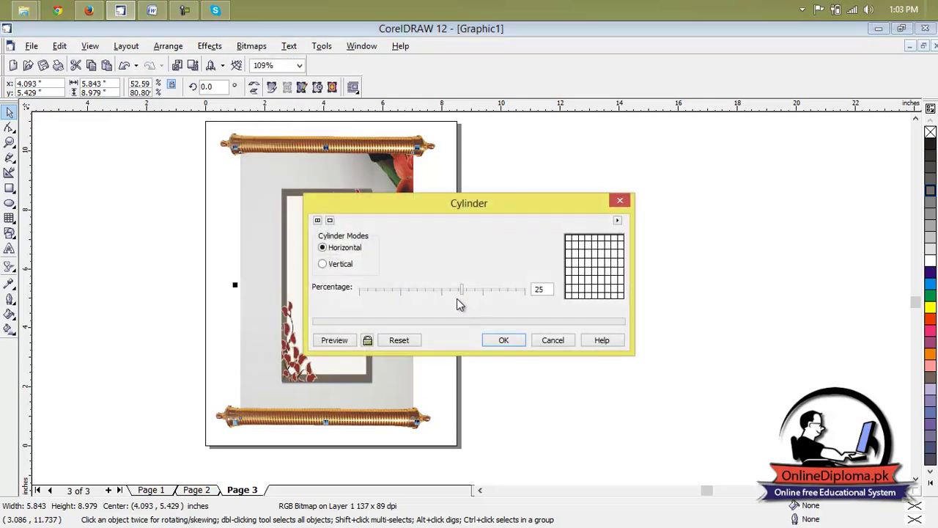
{"action": "left_click_drag", "start_coordinate": [441, 203], "coordinate": [726, 92]}
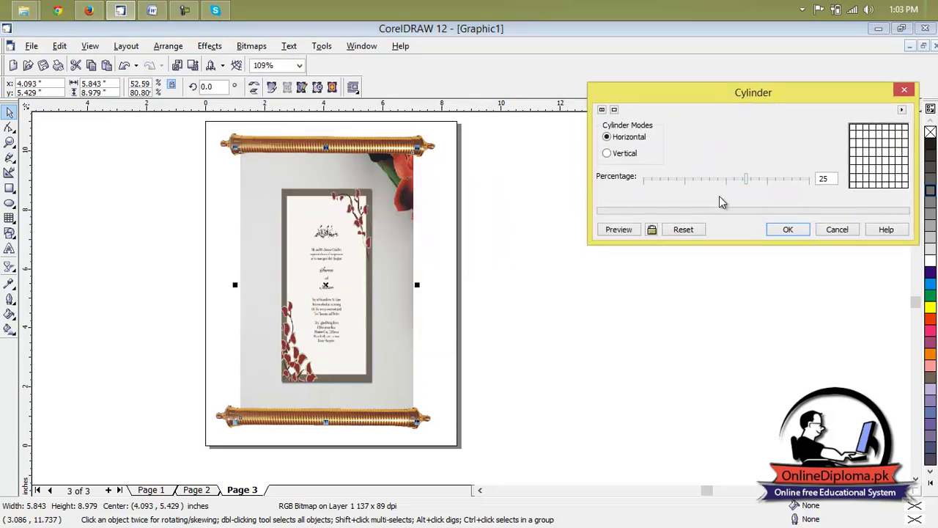
{"action": "left_click", "coordinate": [653, 230]}
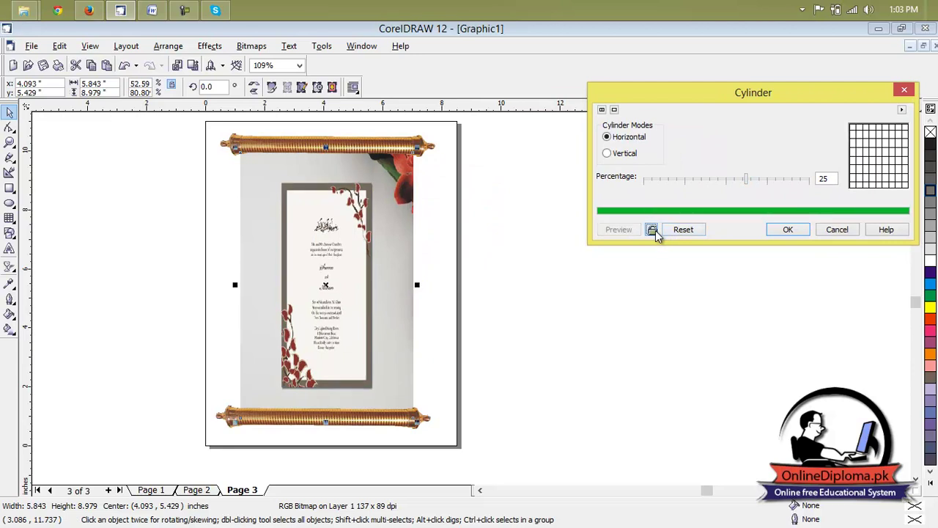
Try negative and positive percentages for the horizontal Cylinder effect, and apply it to the invitation image at 96.
{"action": "left_click_drag", "start_coordinate": [751, 176], "coordinate": [795, 185]}
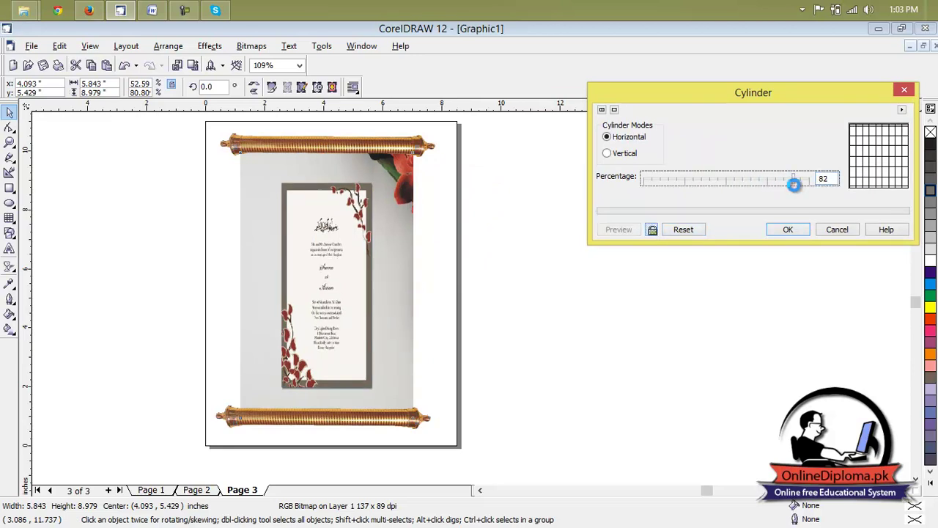
{"action": "left_click", "coordinate": [699, 183]}
{"action": "left_click", "coordinate": [651, 183]}
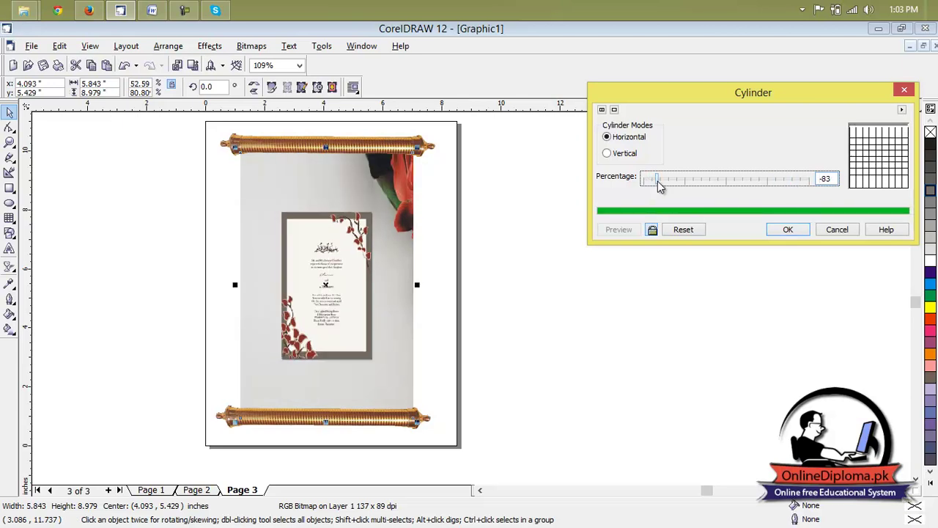
{"action": "left_click_drag", "start_coordinate": [659, 183], "coordinate": [731, 184]}
{"action": "left_click_drag", "start_coordinate": [805, 195], "coordinate": [809, 196]}
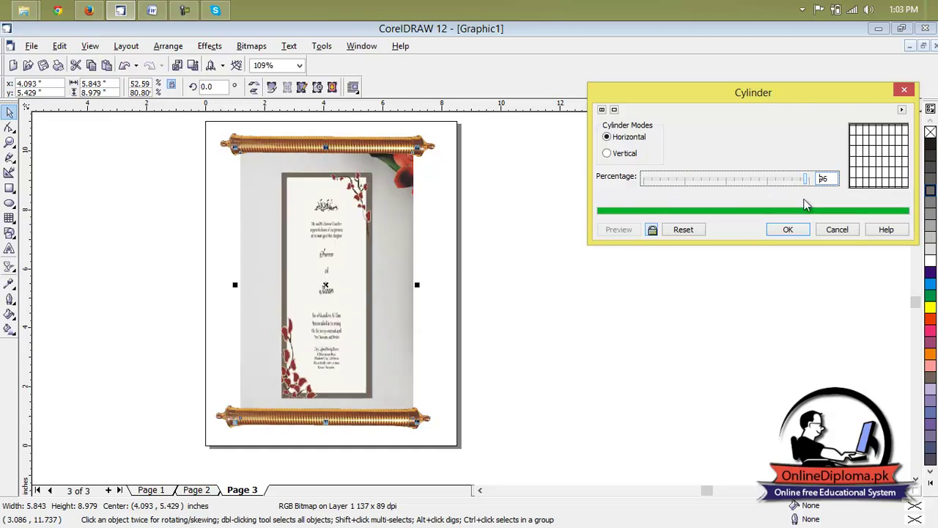
{"action": "left_click", "coordinate": [788, 230]}
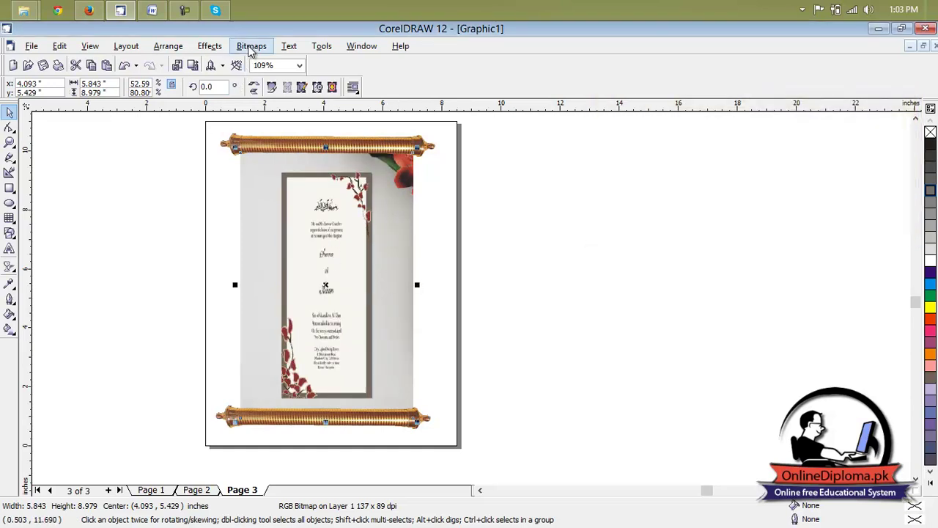
Start the Emboss effect on the invitation image with automatic preview on, and set depth to 13 and level to 42.
{"action": "left_click", "coordinate": [251, 46]}
{"action": "mouse_move", "coordinate": [299, 206]}
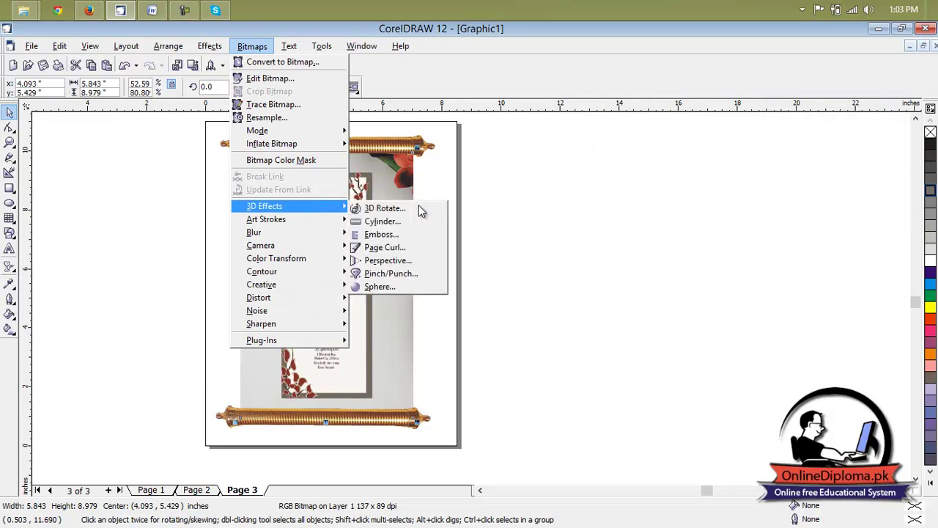
{"action": "left_click", "coordinate": [425, 234]}
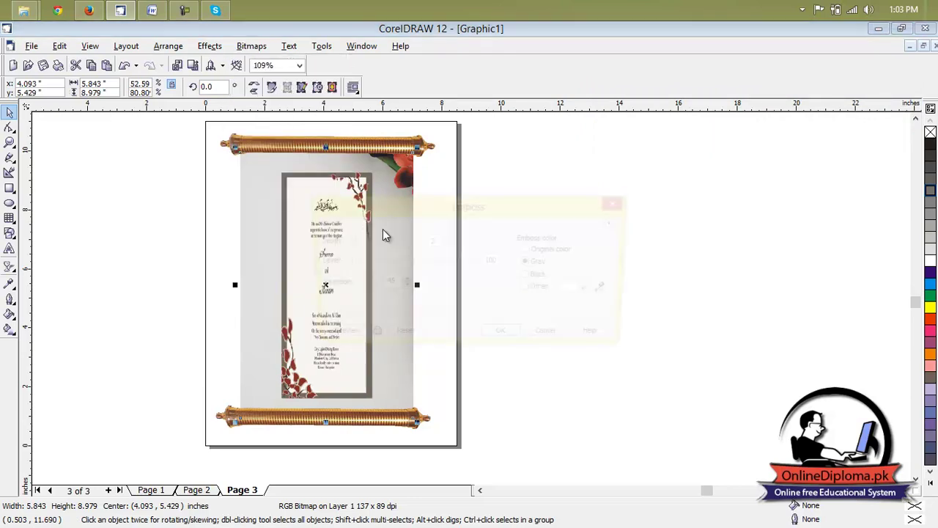
{"action": "left_click_drag", "start_coordinate": [535, 208], "coordinate": [763, 158]}
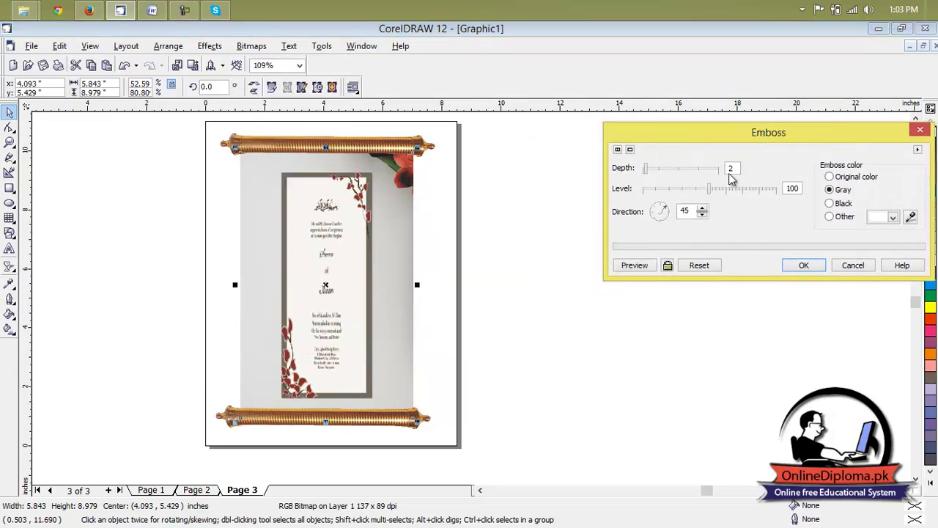
{"action": "left_click", "coordinate": [668, 266]}
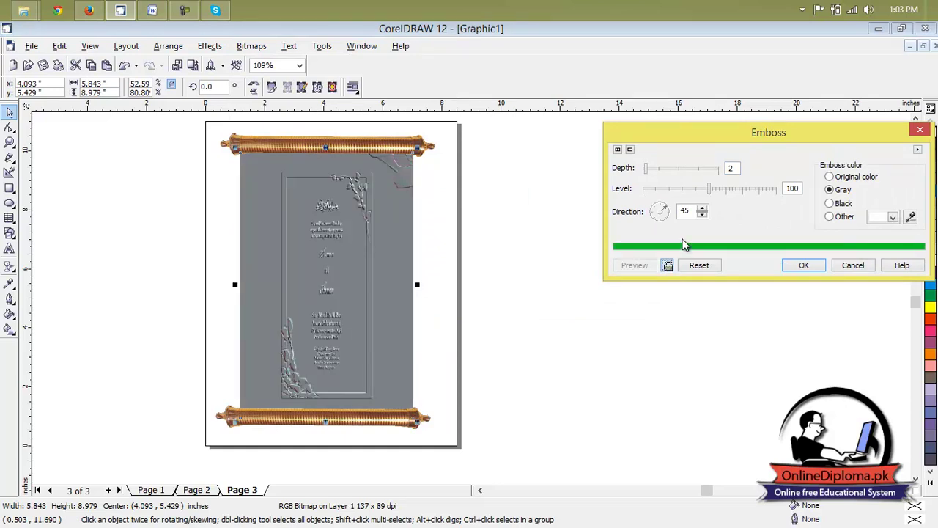
{"action": "left_click_drag", "start_coordinate": [708, 187], "coordinate": [687, 174]}
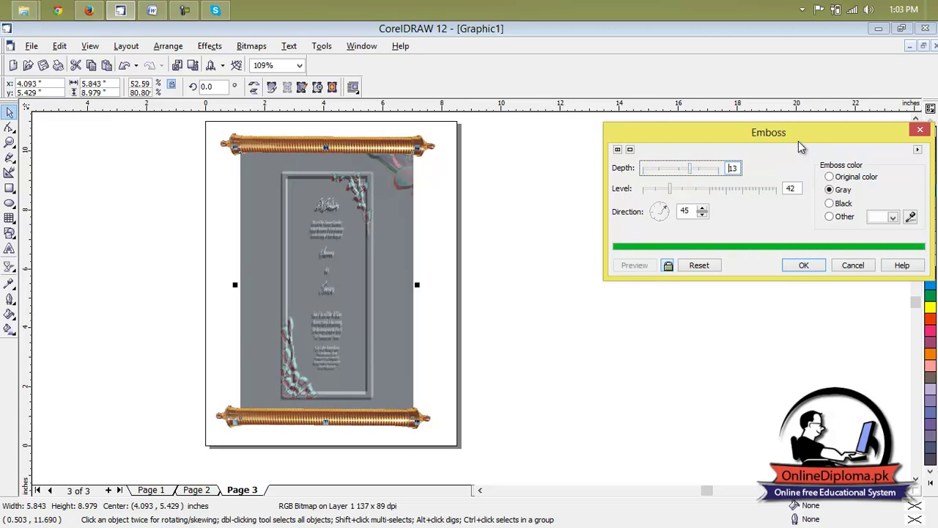
{"action": "left_click_drag", "start_coordinate": [799, 140], "coordinate": [701, 128]}
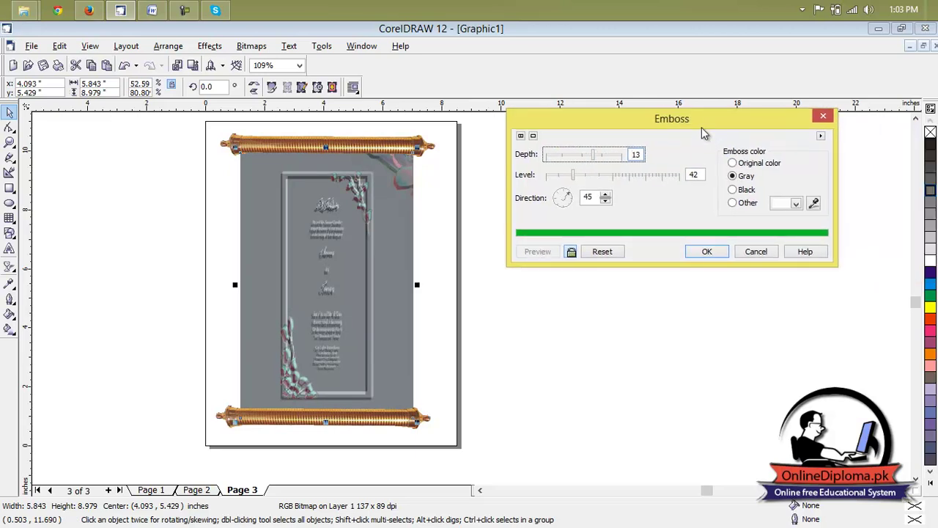
Try orange-red as the invitation's emboss colour, and replace it with a brown sampled from the top roller.
{"action": "left_click", "coordinate": [796, 204]}
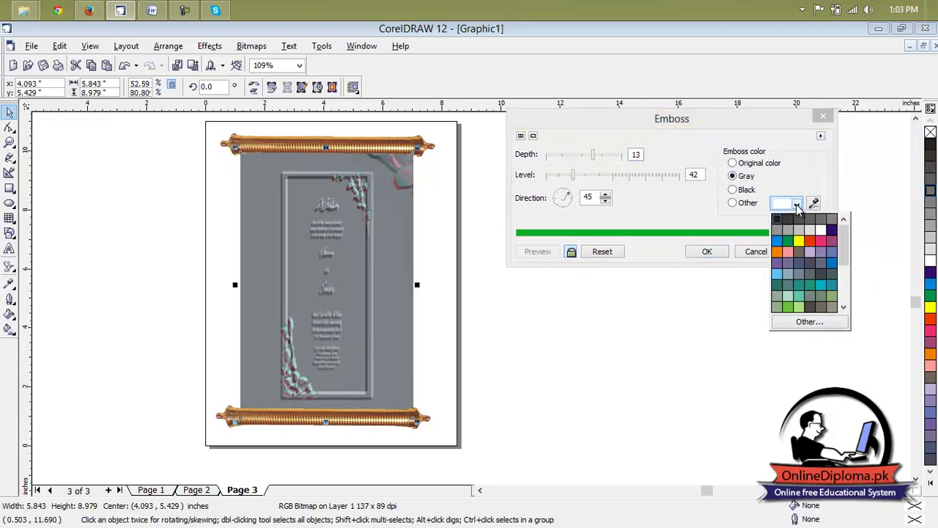
{"action": "left_click", "coordinate": [809, 241]}
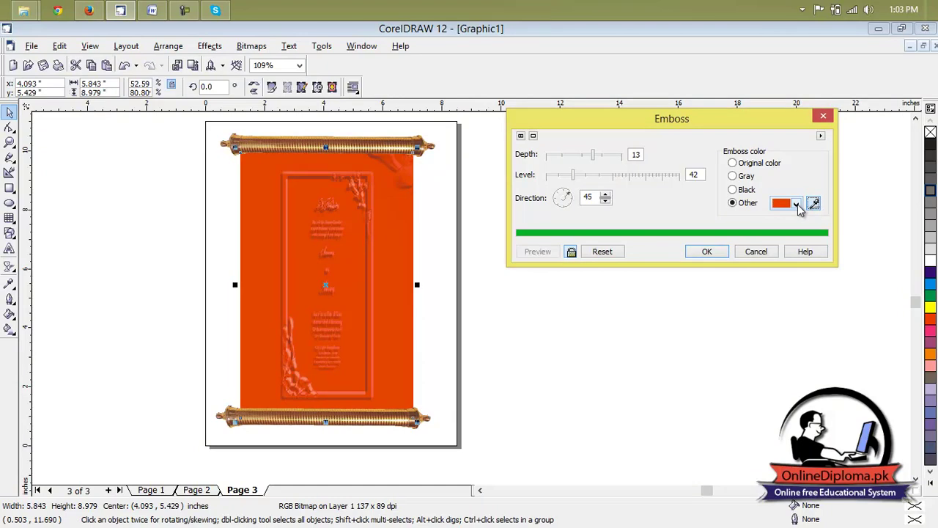
{"action": "left_click", "coordinate": [403, 138]}
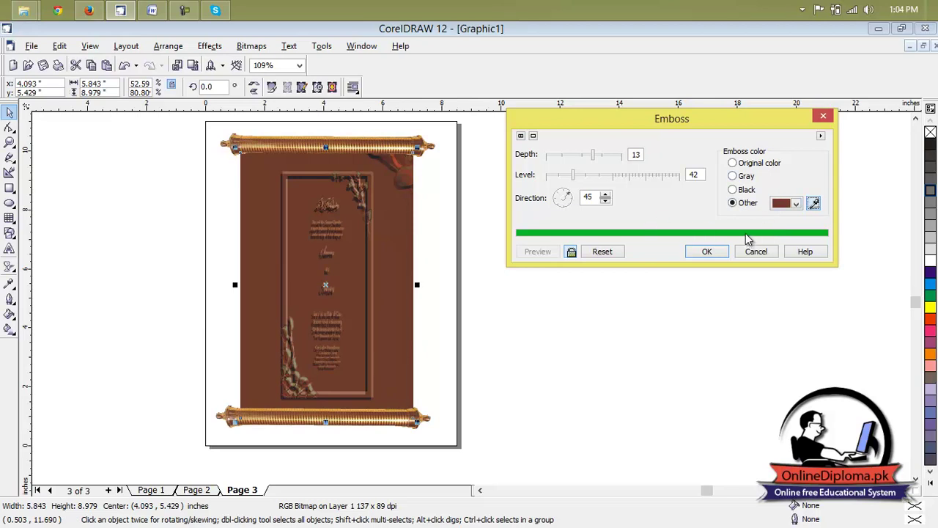
Set the invitation's emboss depth to 10, try level 314, and apply the effect with level 35.
{"action": "left_click_drag", "start_coordinate": [594, 156], "coordinate": [649, 182]}
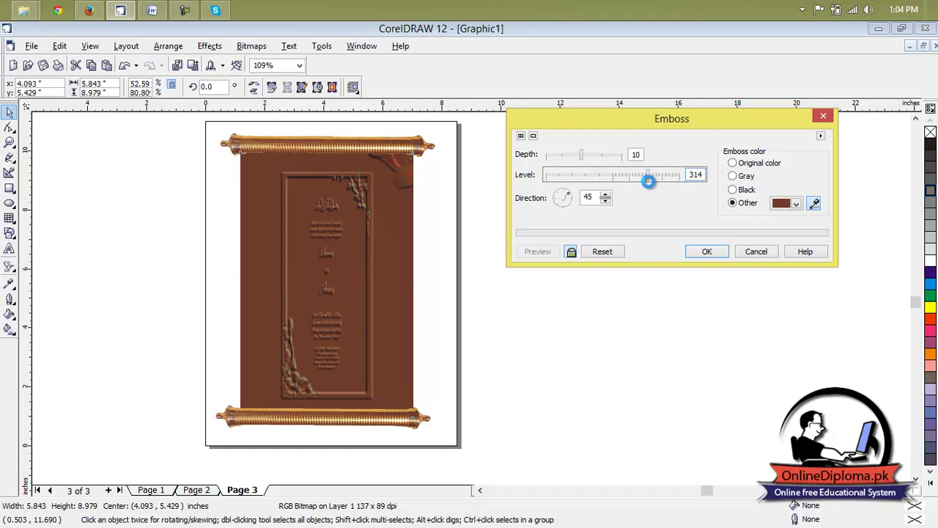
{"action": "left_click_drag", "start_coordinate": [649, 176], "coordinate": [570, 175]}
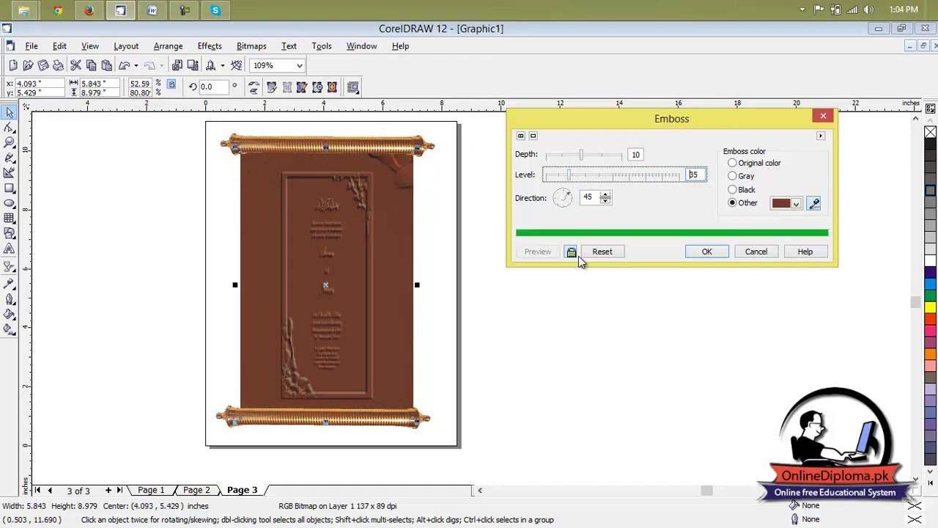
{"action": "left_click", "coordinate": [704, 252]}
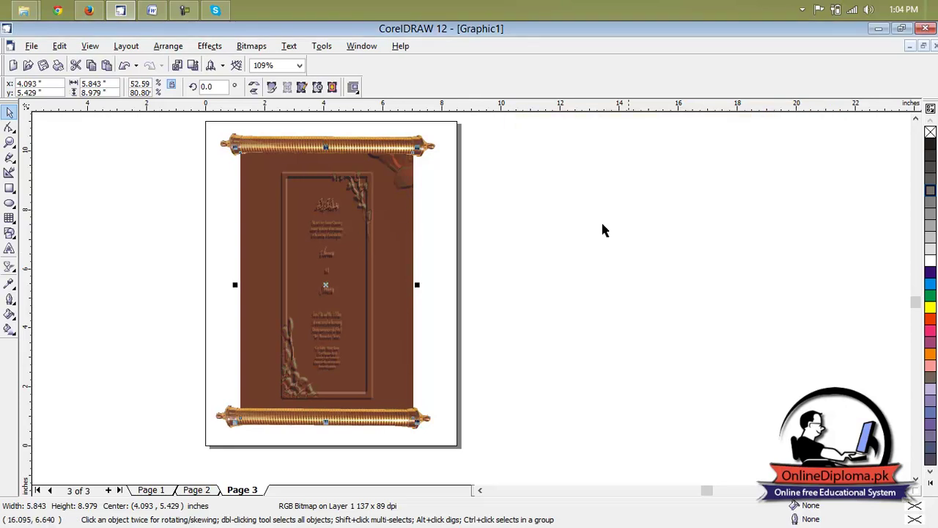
Emboss the top roller in the same brown with depth 10, level 35 and direction 45, previewing before applying.
{"action": "left_click", "coordinate": [372, 147]}
{"action": "left_click", "coordinate": [257, 47]}
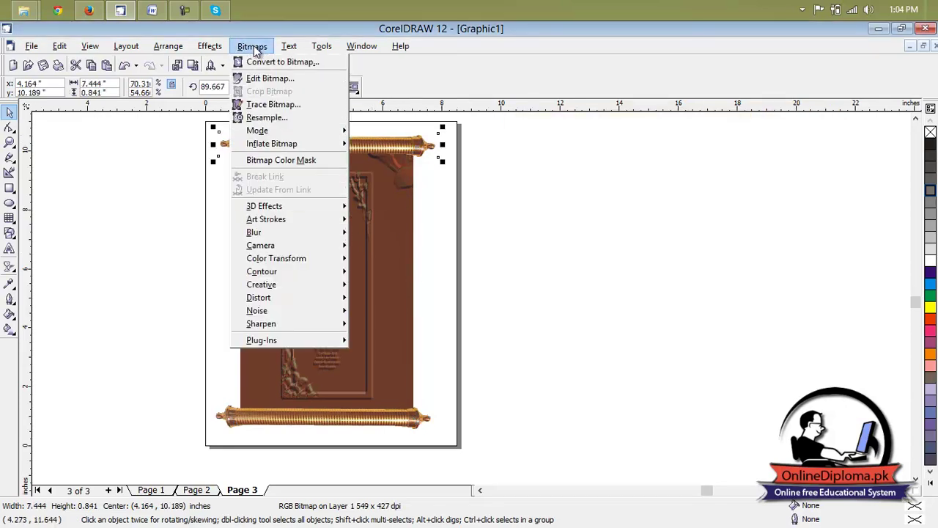
{"action": "mouse_move", "coordinate": [311, 222]}
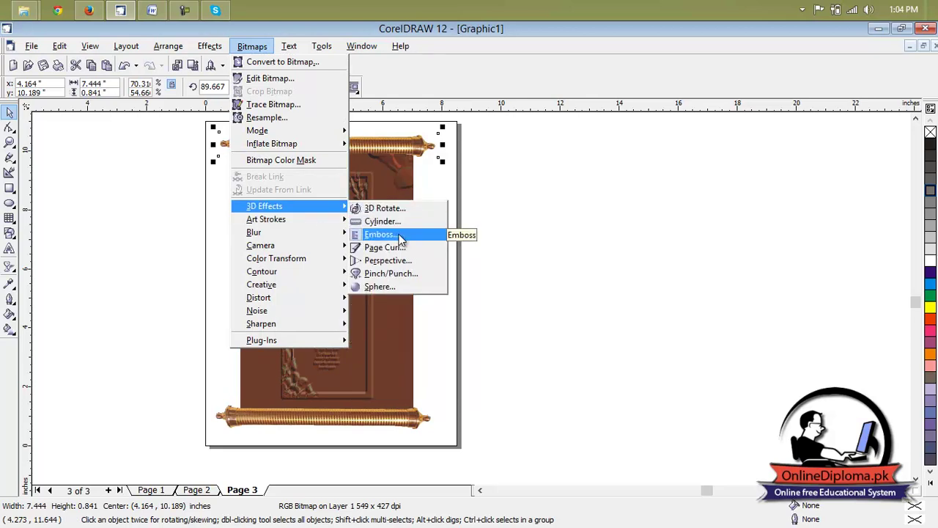
{"action": "left_click", "coordinate": [380, 235]}
{"action": "left_click_drag", "start_coordinate": [414, 211], "coordinate": [722, 171]}
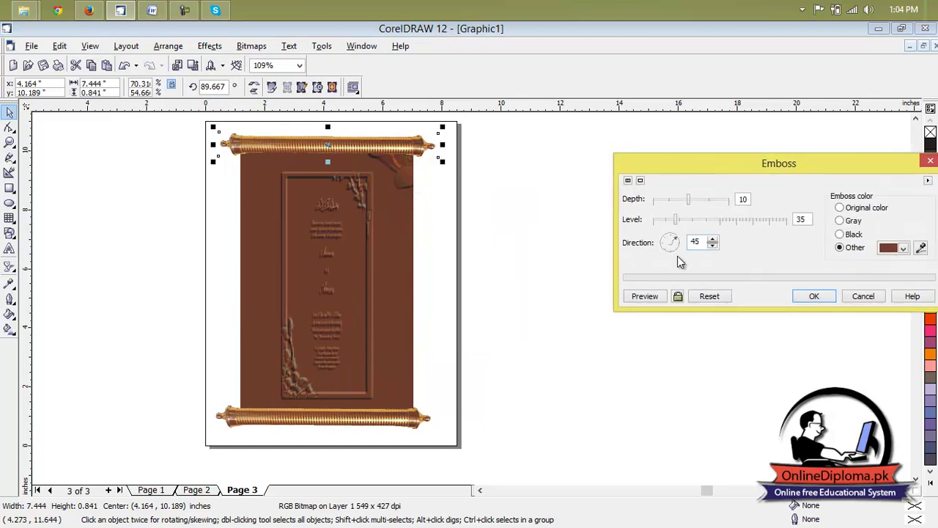
{"action": "left_click", "coordinate": [678, 297]}
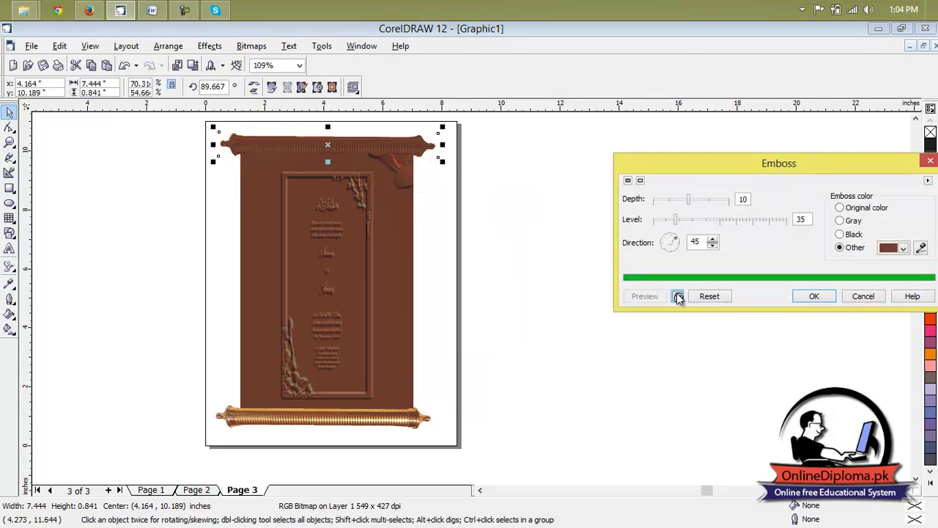
{"action": "mouse_move", "coordinate": [775, 163]}
{"action": "left_mouse_down"}
{"action": "mouse_move", "coordinate": [739, 164]}
{"action": "mouse_move", "coordinate": [596, 128]}
{"action": "left_mouse_up"}
{"action": "left_click", "coordinate": [635, 261]}
Emboss the bottom roller in the same brown with depth 20, level 35 and direction 45.
{"action": "left_click", "coordinate": [404, 419]}
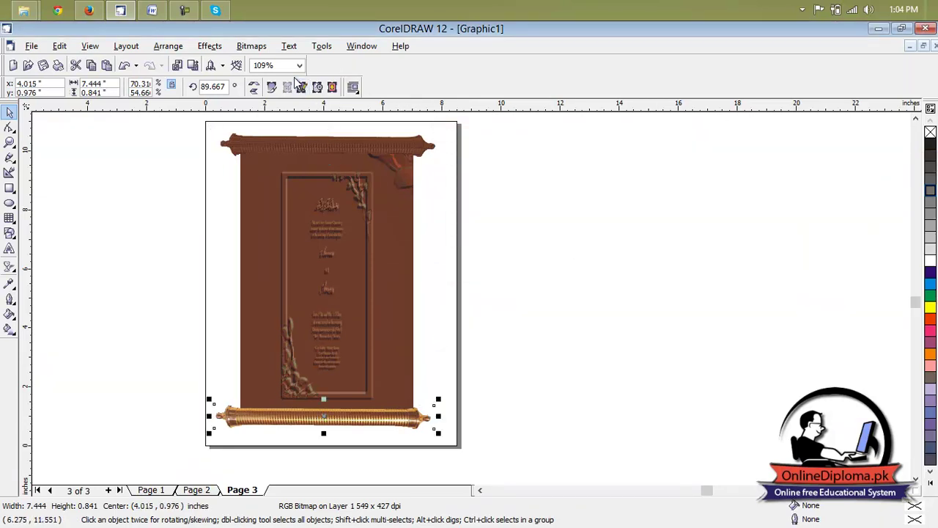
{"action": "left_click", "coordinate": [258, 45]}
{"action": "mouse_move", "coordinate": [205, 47]}
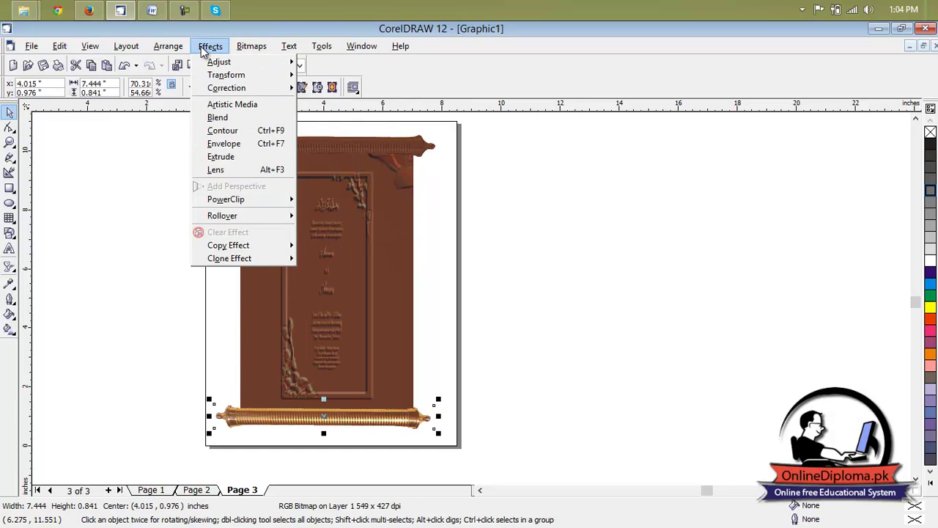
{"action": "mouse_move", "coordinate": [251, 45]}
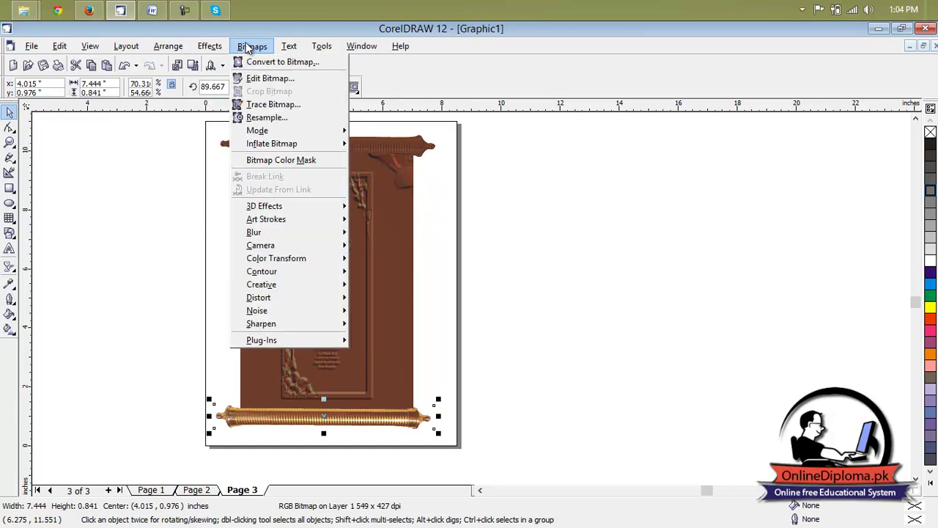
{"action": "mouse_move", "coordinate": [304, 208]}
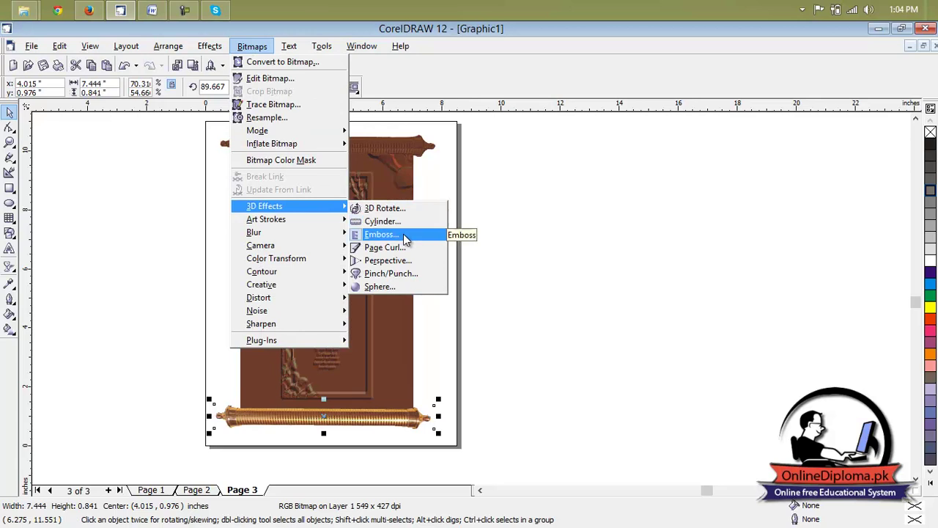
{"action": "left_click", "coordinate": [404, 236]}
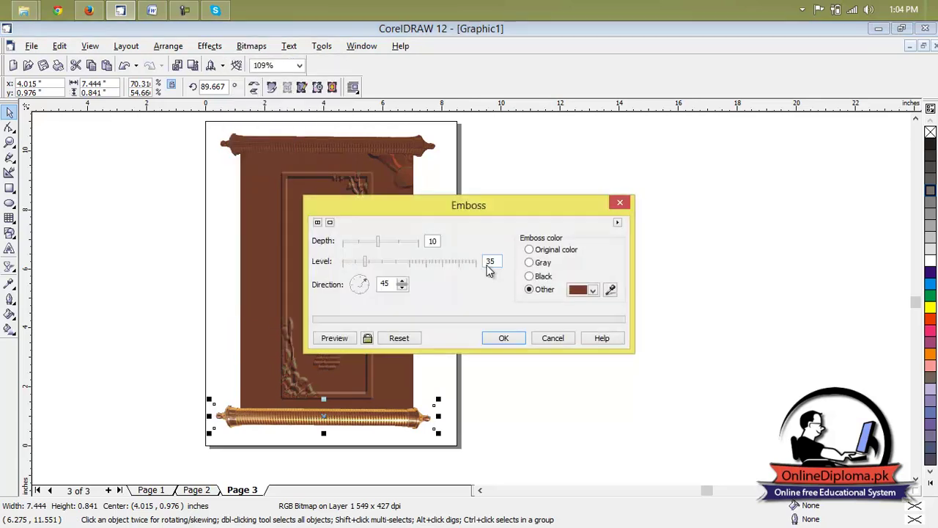
{"action": "left_click", "coordinate": [371, 338]}
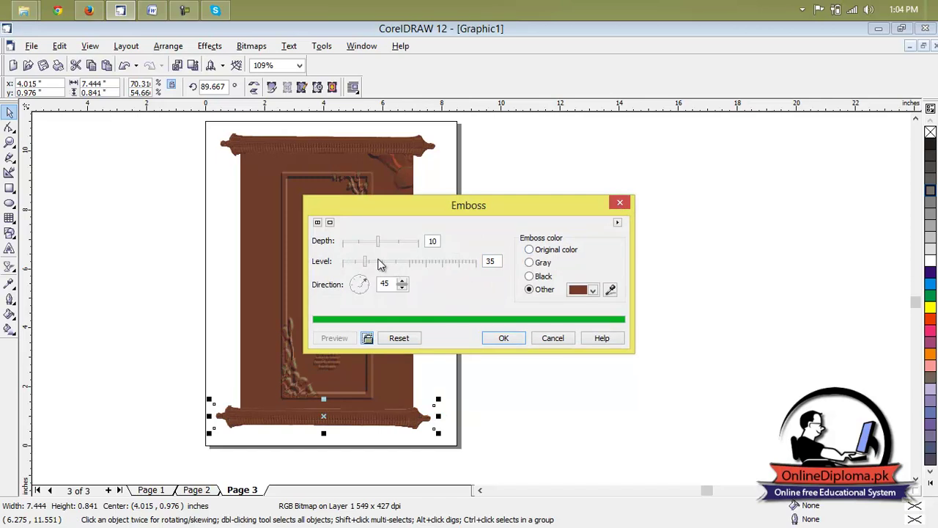
{"action": "left_click_drag", "start_coordinate": [378, 245], "coordinate": [423, 253]}
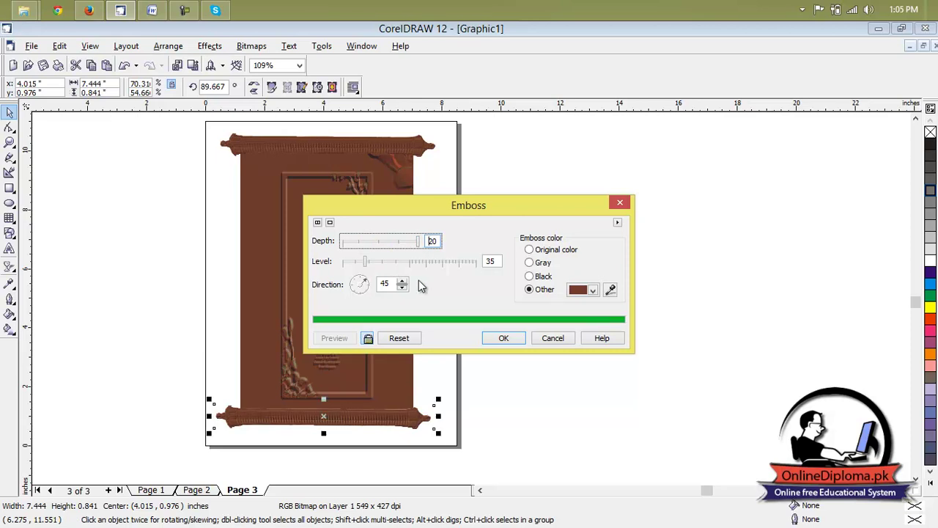
{"action": "left_click", "coordinate": [497, 342]}
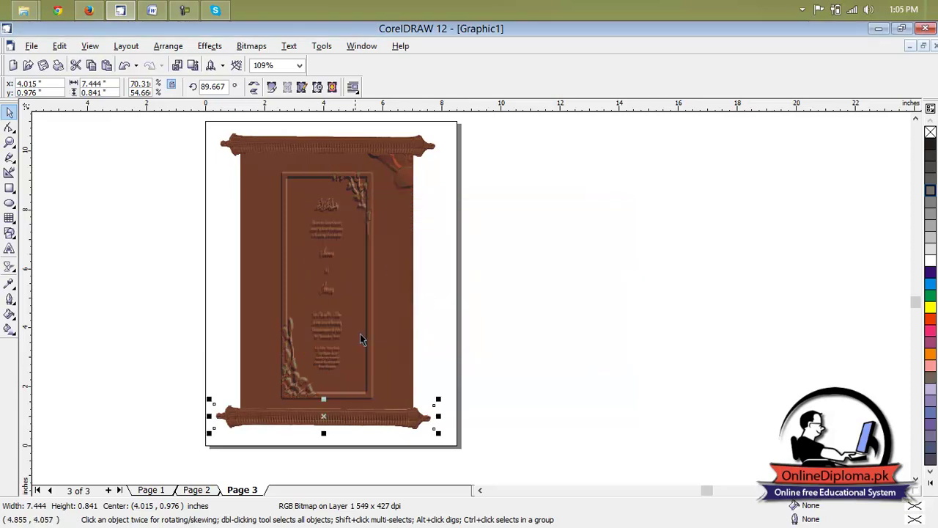
Deselect the artwork and set the page background to solid black.
{"action": "left_click", "coordinate": [461, 282]}
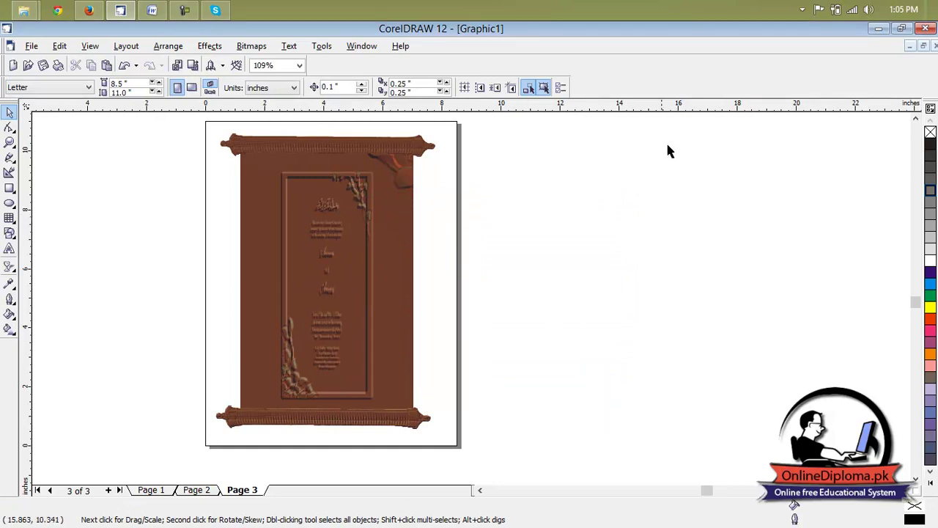
{"action": "left_click", "coordinate": [252, 46]}
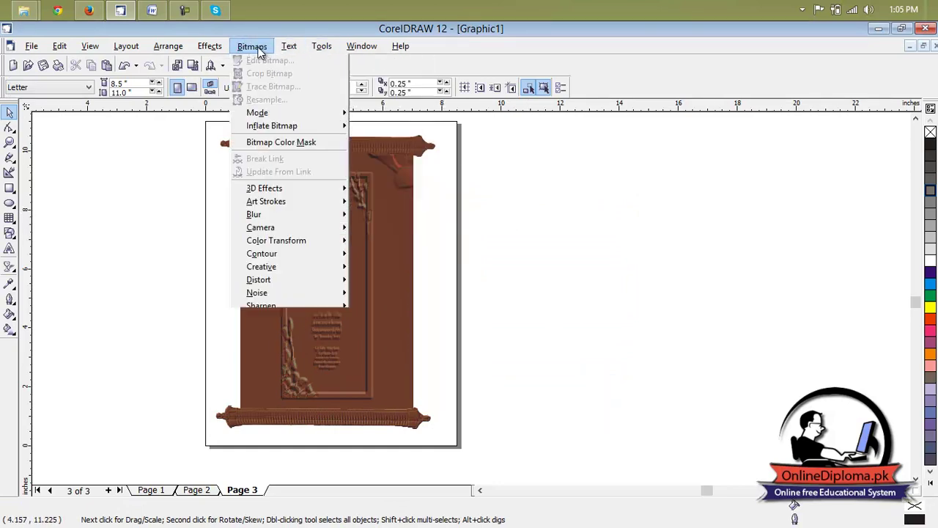
{"action": "left_click", "coordinate": [210, 46]}
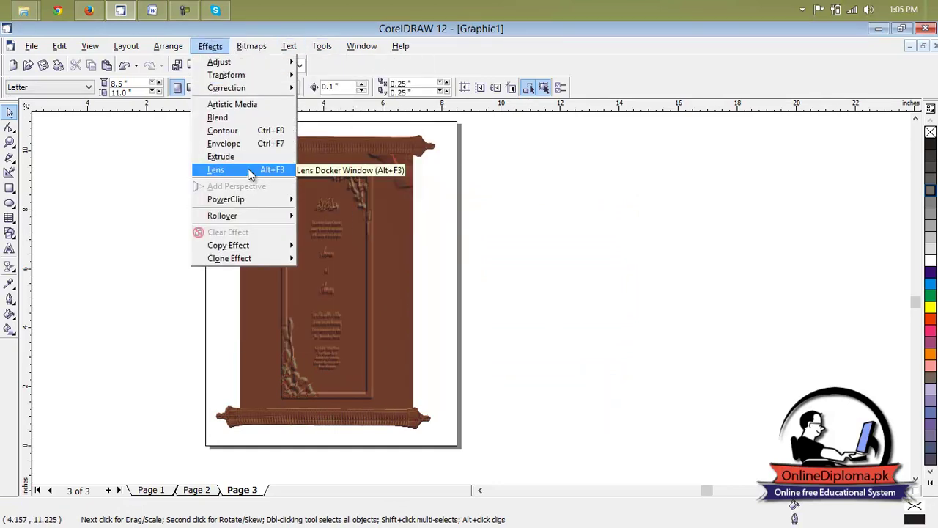
{"action": "mouse_move", "coordinate": [253, 200]}
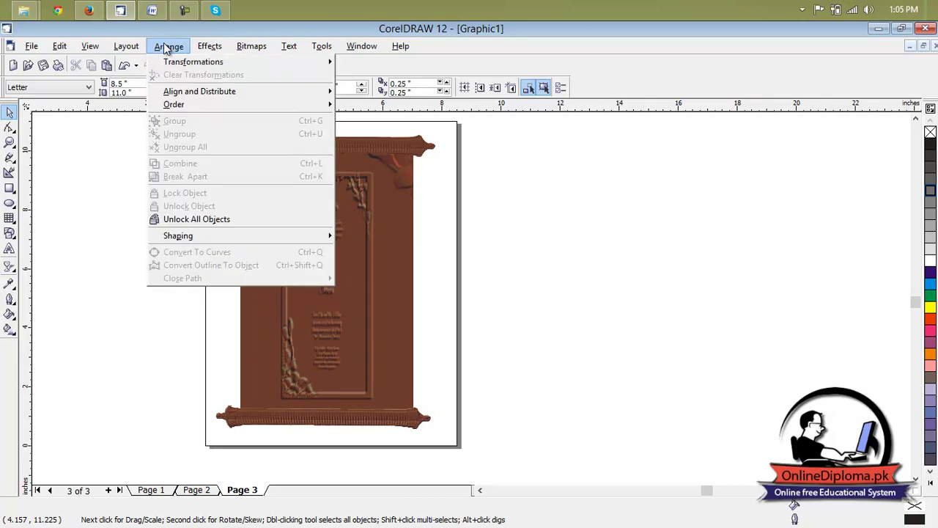
{"action": "mouse_move", "coordinate": [140, 45]}
{"action": "left_click", "coordinate": [166, 151]}
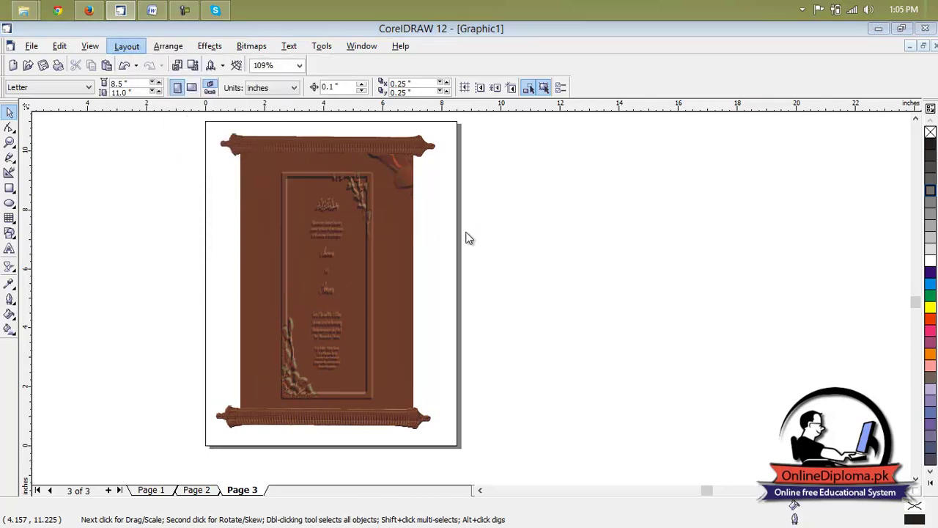
{"action": "left_click", "coordinate": [478, 163]}
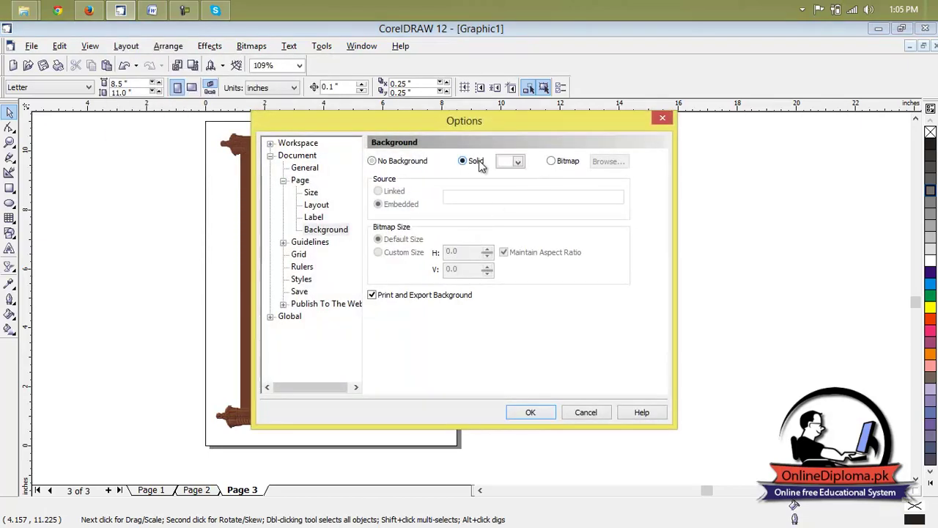
{"action": "left_click", "coordinate": [514, 164]}
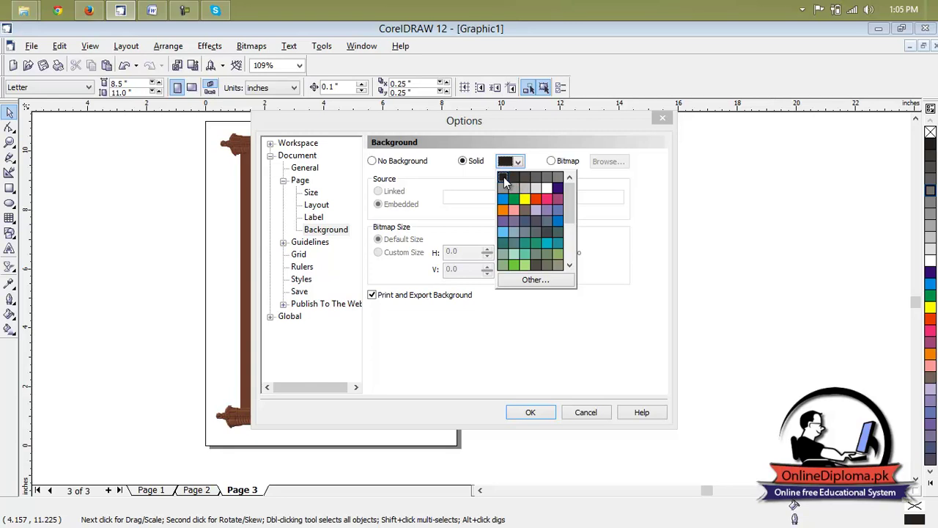
{"action": "left_click", "coordinate": [503, 176]}
{"action": "left_click", "coordinate": [532, 412]}
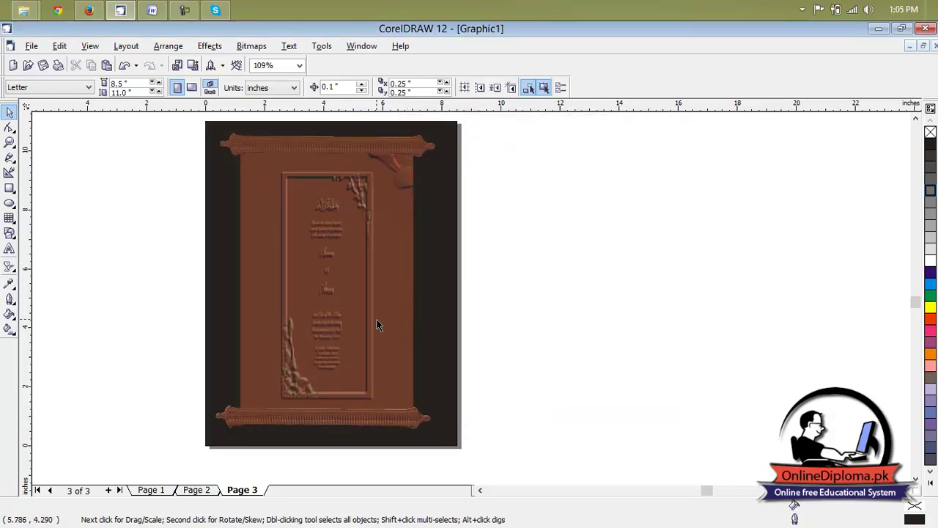
{"action": "left_click", "coordinate": [366, 150]}
{"action": "left_click", "coordinate": [290, 46]}
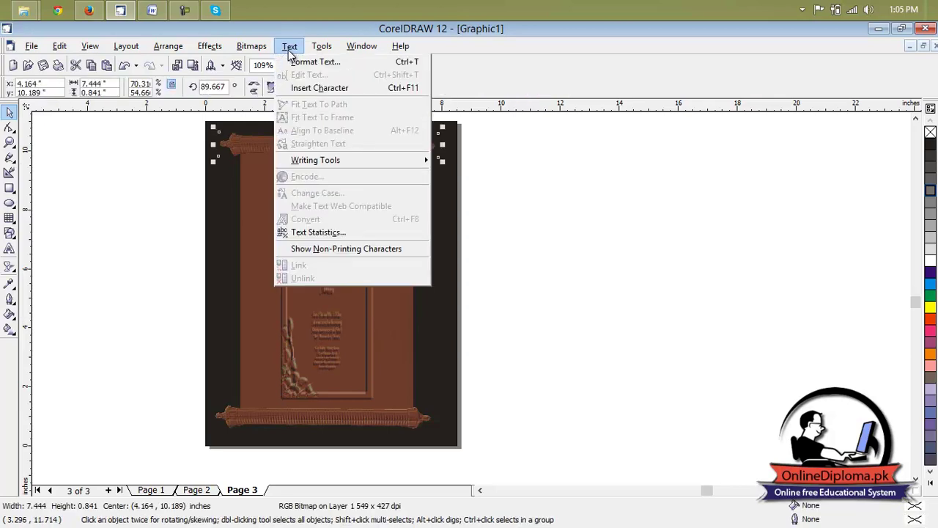
{"action": "mouse_move", "coordinate": [258, 48]}
{"action": "mouse_move", "coordinate": [304, 213]}
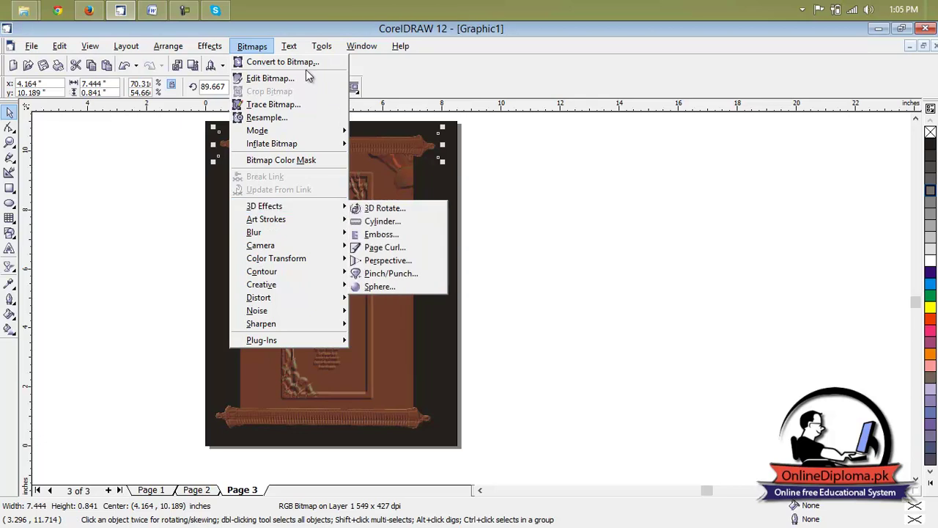
{"action": "mouse_move", "coordinate": [316, 134]}
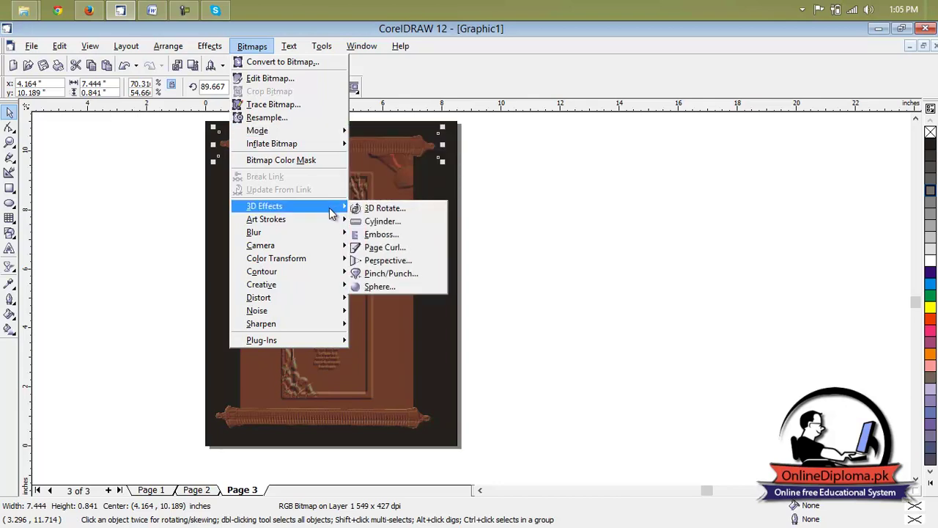
{"action": "mouse_move", "coordinate": [334, 235]}
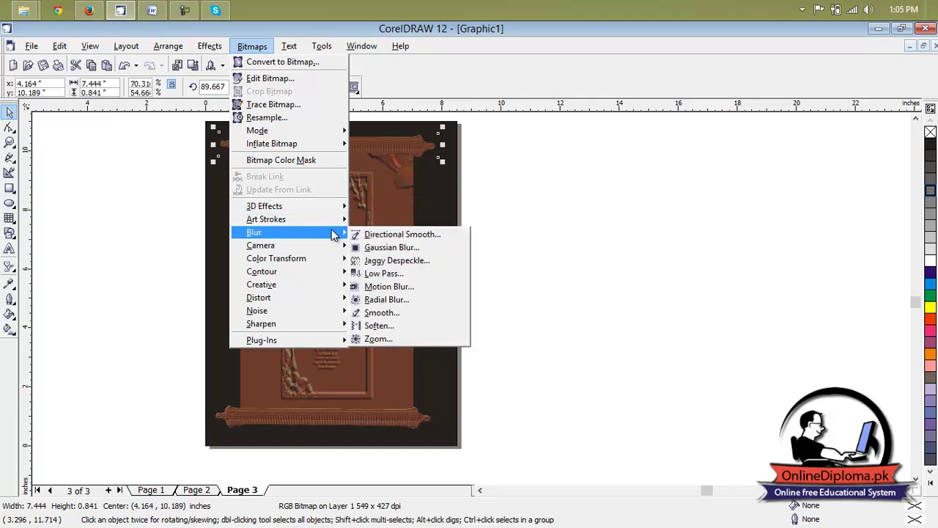
{"action": "mouse_move", "coordinate": [339, 261]}
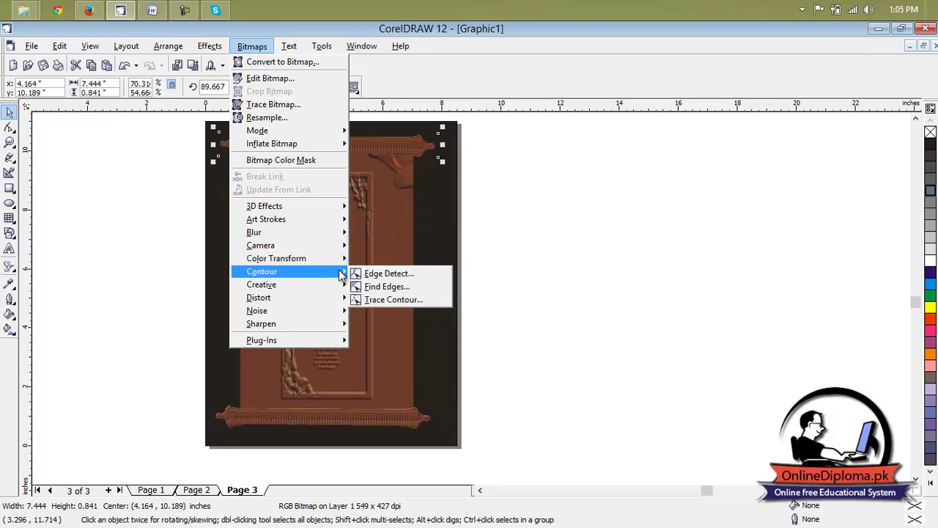
{"action": "left_click", "coordinate": [572, 273]}
{"action": "left_click", "coordinate": [472, 236]}
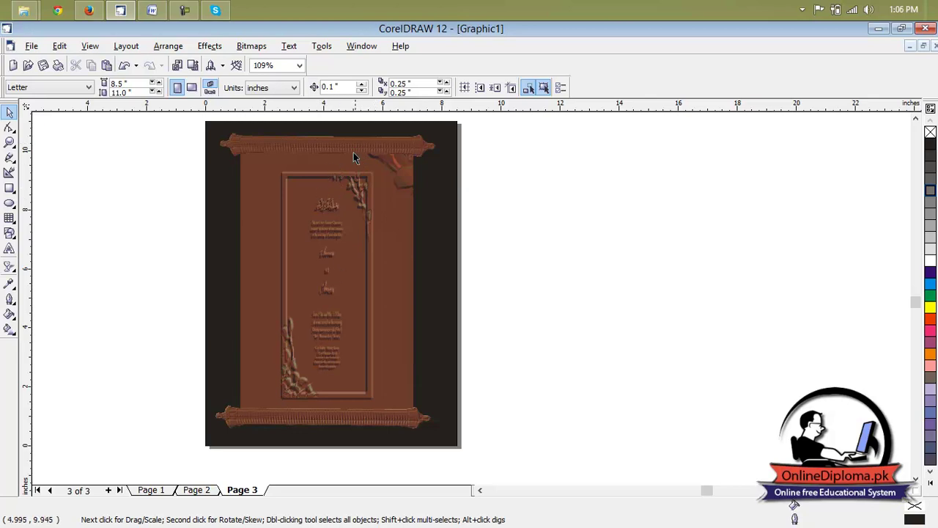
Import the gold roller image "1 s" and place it beside the page at about 1.46 by 9.08 inches.
{"action": "left_click", "coordinate": [34, 48]}
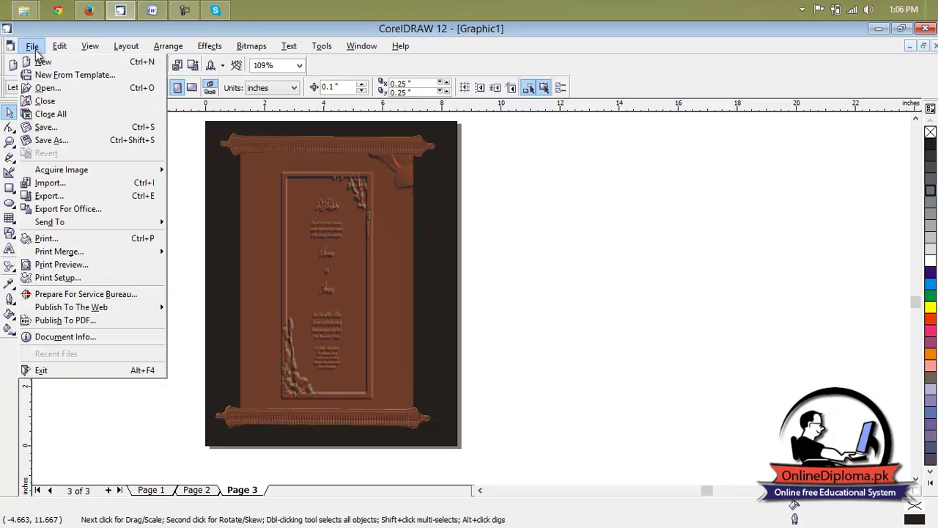
{"action": "left_click", "coordinate": [108, 185]}
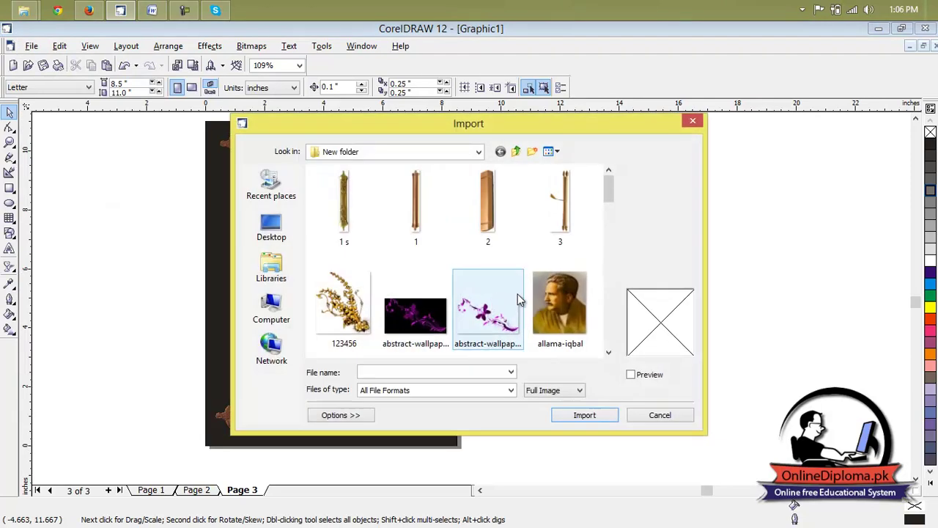
{"action": "left_click", "coordinate": [462, 225]}
{"action": "left_click", "coordinate": [374, 216]}
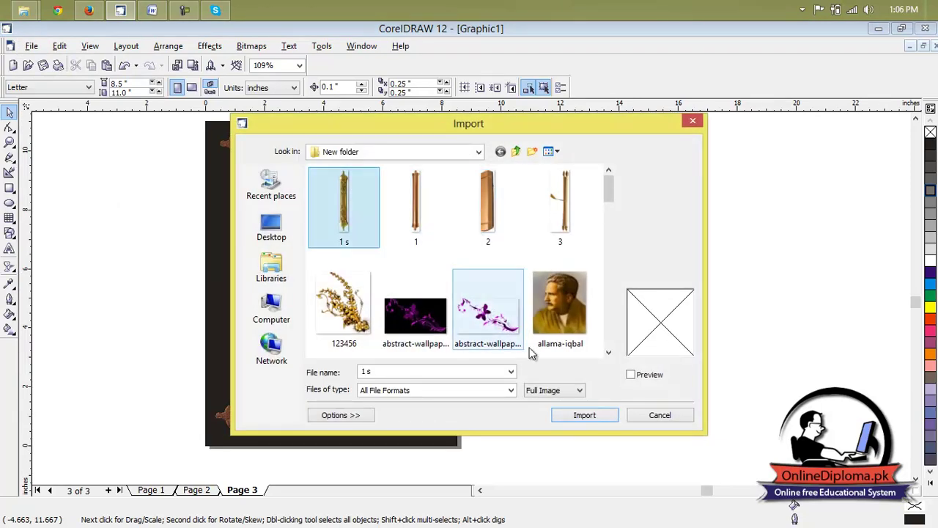
{"action": "left_click", "coordinate": [585, 417]}
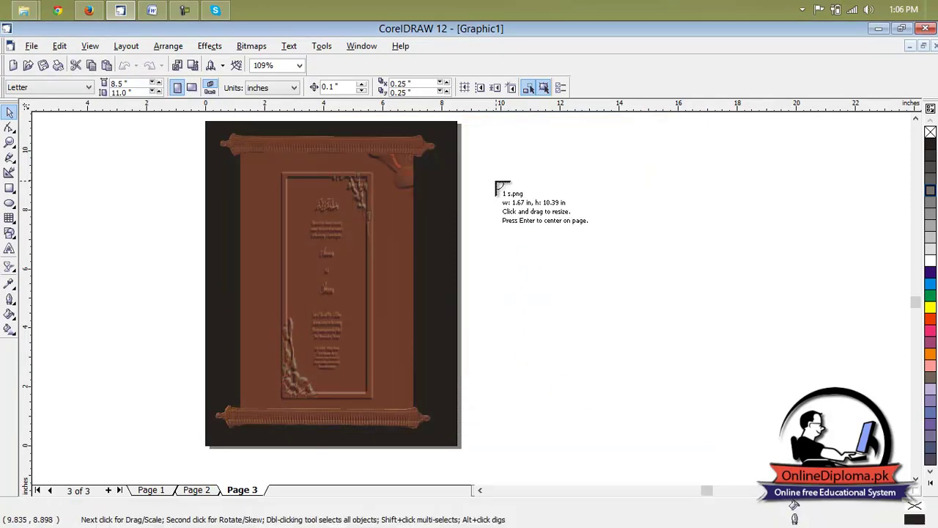
{"action": "left_click_drag", "start_coordinate": [555, 448], "coordinate": [489, 171]}
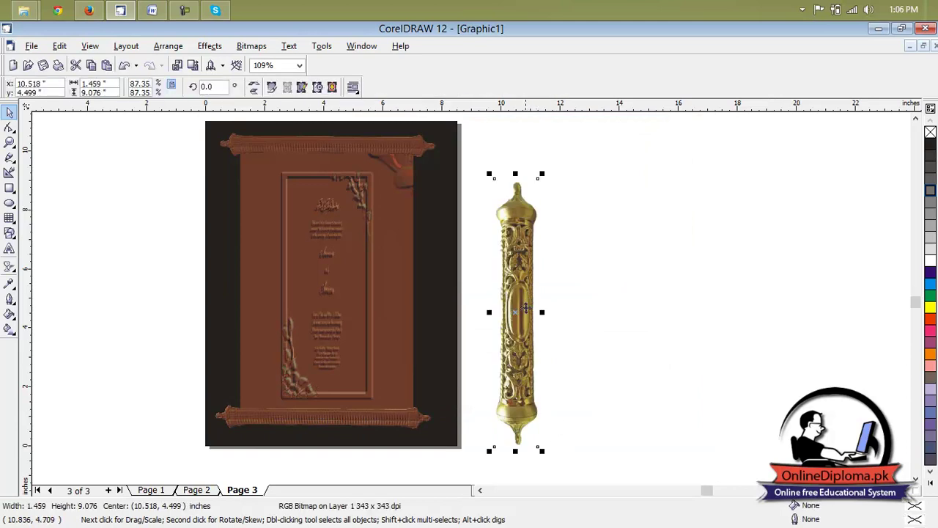
{"action": "left_click_drag", "start_coordinate": [522, 309], "coordinate": [537, 286]}
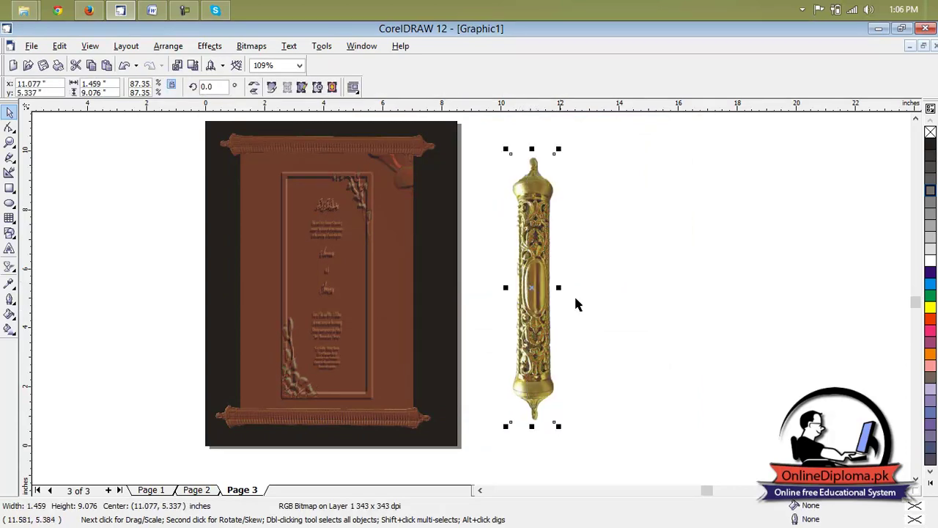
Try the copper roller image "1" beside the gold roller at about 1.03 by 7.49 inches, and delete it.
{"action": "left_click", "coordinate": [32, 45]}
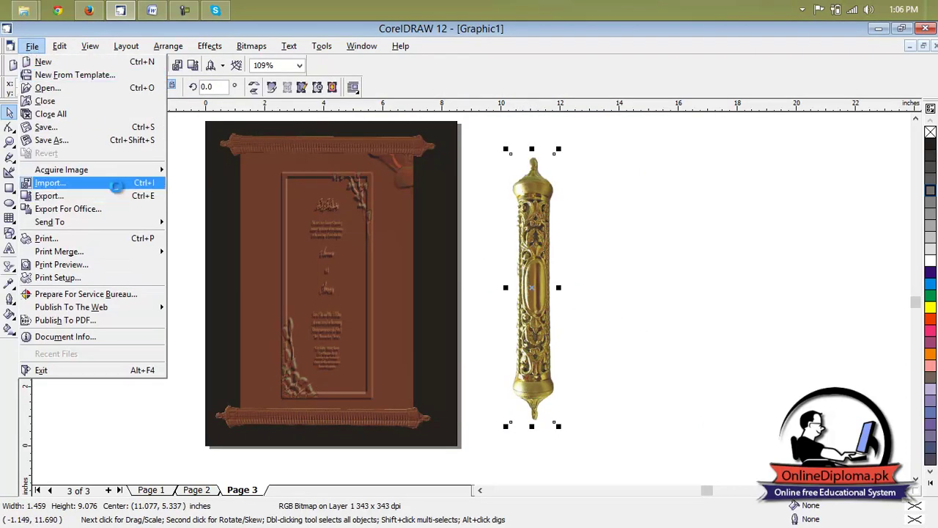
{"action": "left_click", "coordinate": [118, 183]}
{"action": "left_click", "coordinate": [408, 192]}
{"action": "left_click", "coordinate": [585, 415]}
{"action": "left_click_drag", "start_coordinate": [616, 365], "coordinate": [622, 409]}
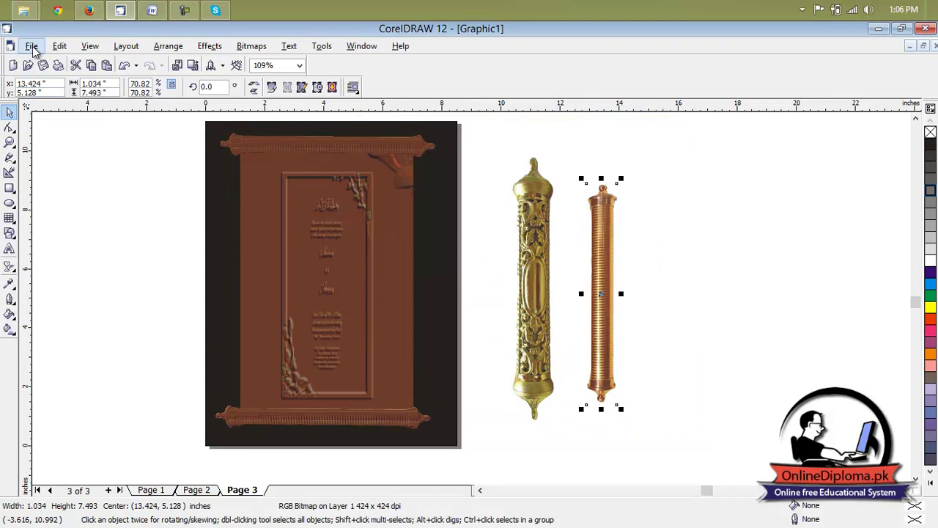
{"action": "left_click", "coordinate": [608, 246]}
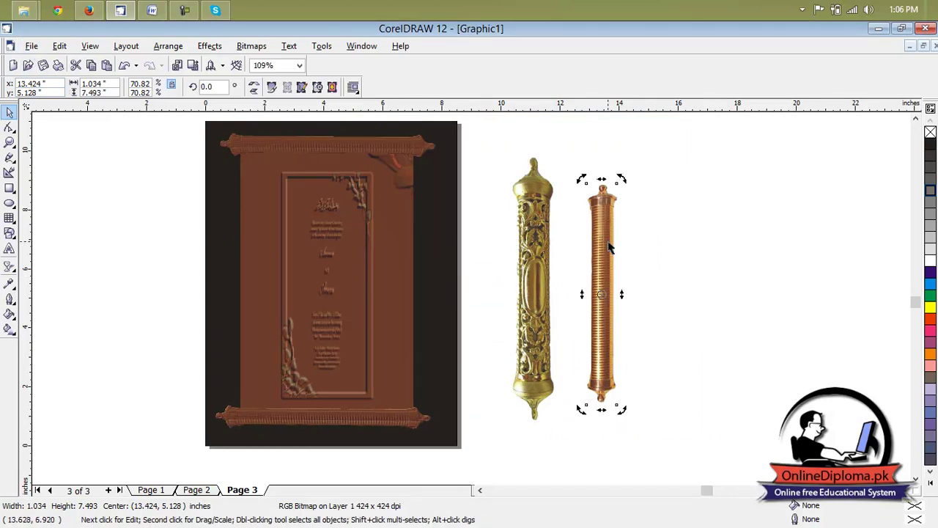
{"action": "key", "text": "Delete"}
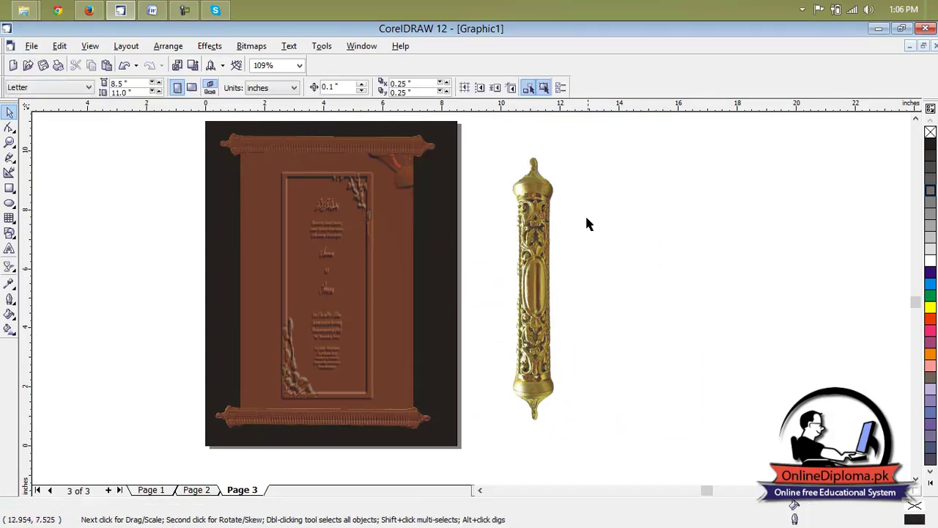
Try the wooden box image "2" beside the gold roller at about 1.8 by 7.87 inches, and delete it.
{"action": "left_click", "coordinate": [32, 46]}
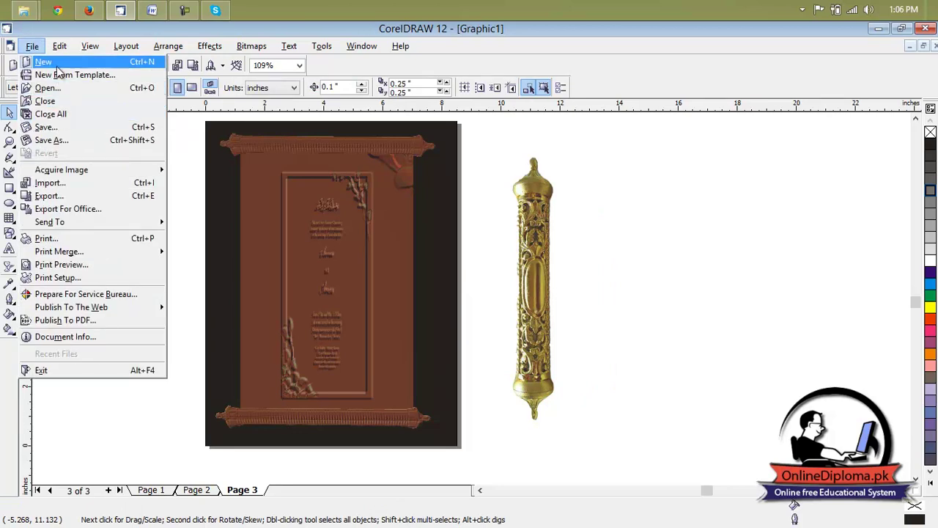
{"action": "left_click", "coordinate": [89, 183]}
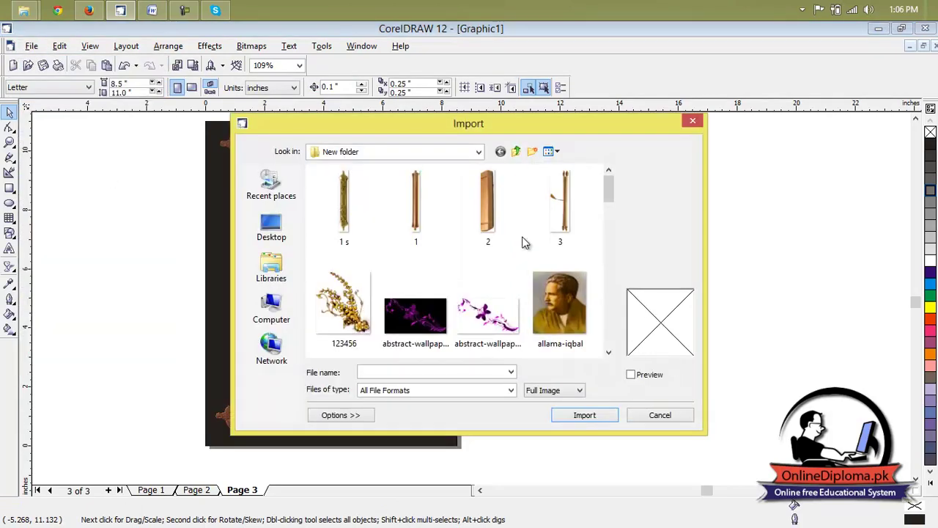
{"action": "left_click", "coordinate": [504, 221]}
{"action": "left_click", "coordinate": [589, 421]}
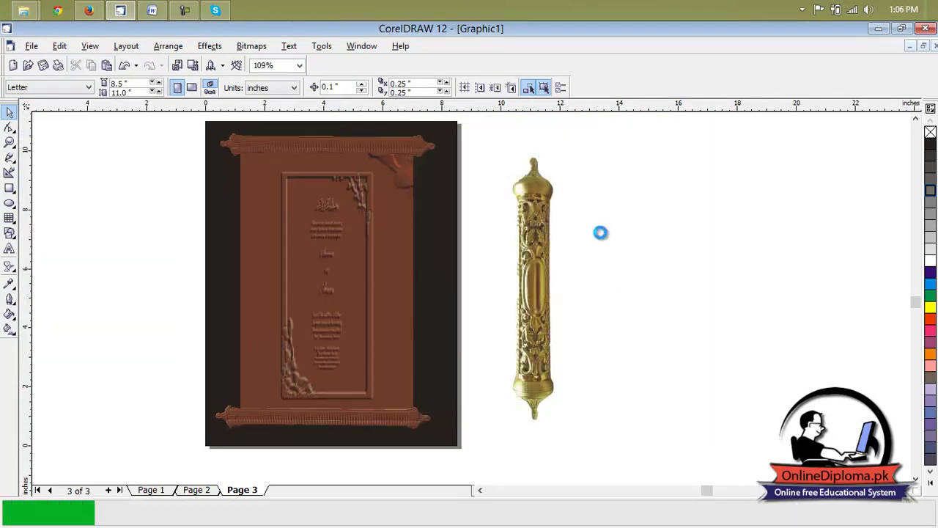
{"action": "left_click_drag", "start_coordinate": [576, 165], "coordinate": [663, 399]}
{"action": "left_click", "coordinate": [621, 293]}
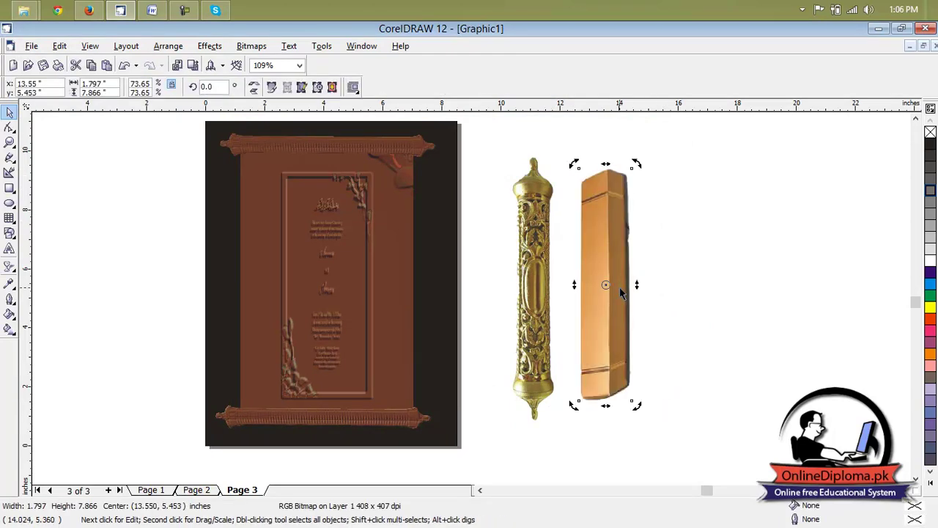
{"action": "key", "text": "Delete"}
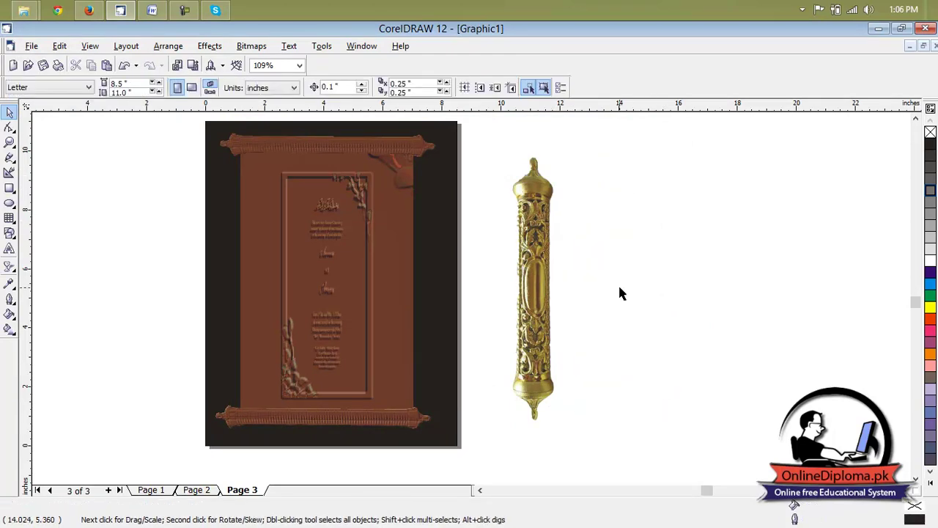
Import the tasselled scroll image "3" beyond the gold roller and stretch it to about 3.33 by 7.4 inches.
{"action": "left_click", "coordinate": [33, 46]}
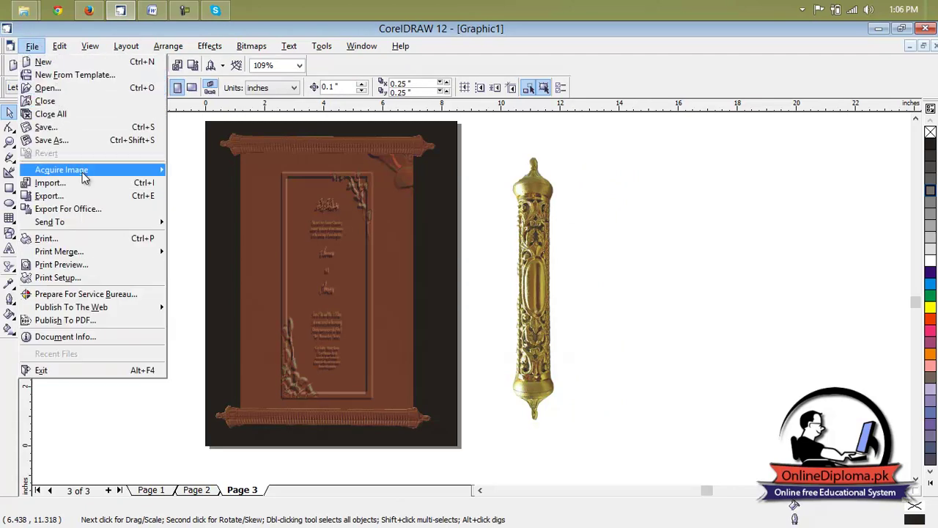
{"action": "left_click", "coordinate": [84, 184]}
{"action": "left_click", "coordinate": [406, 199]}
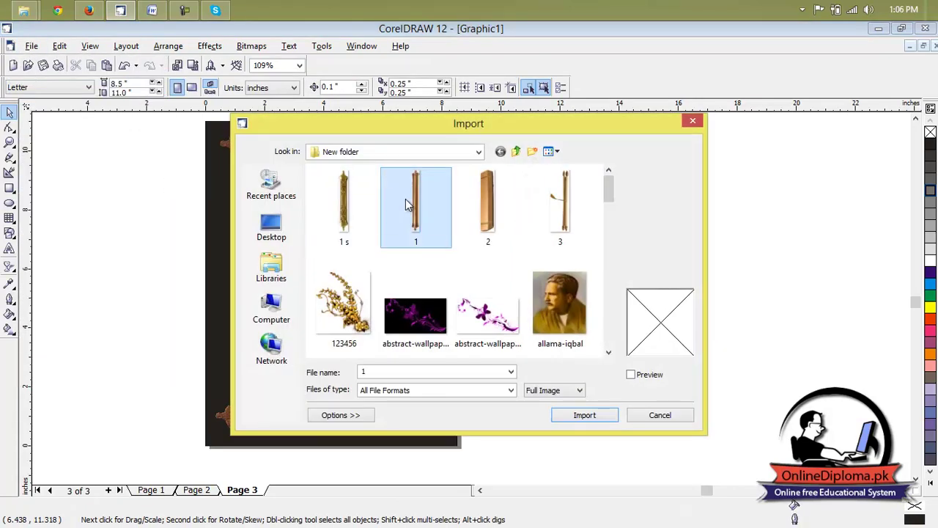
{"action": "left_click", "coordinate": [358, 188]}
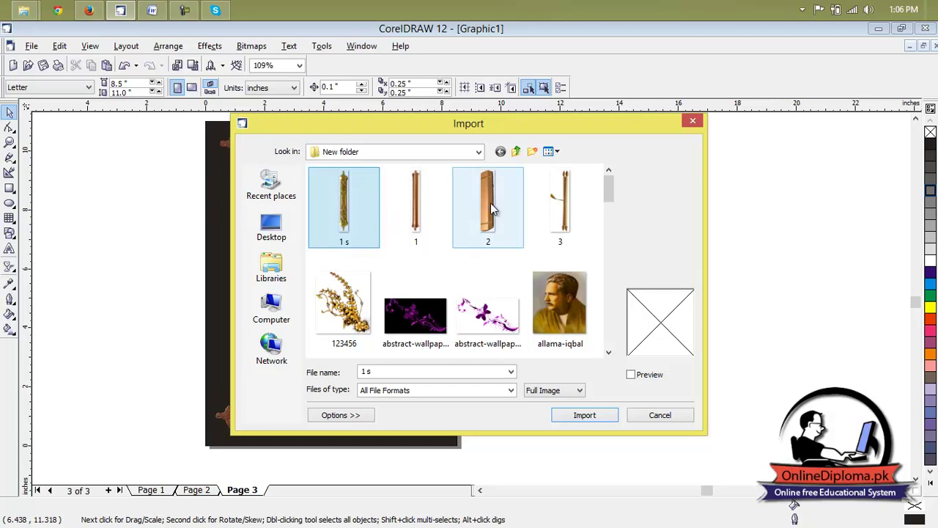
{"action": "left_click", "coordinate": [571, 217]}
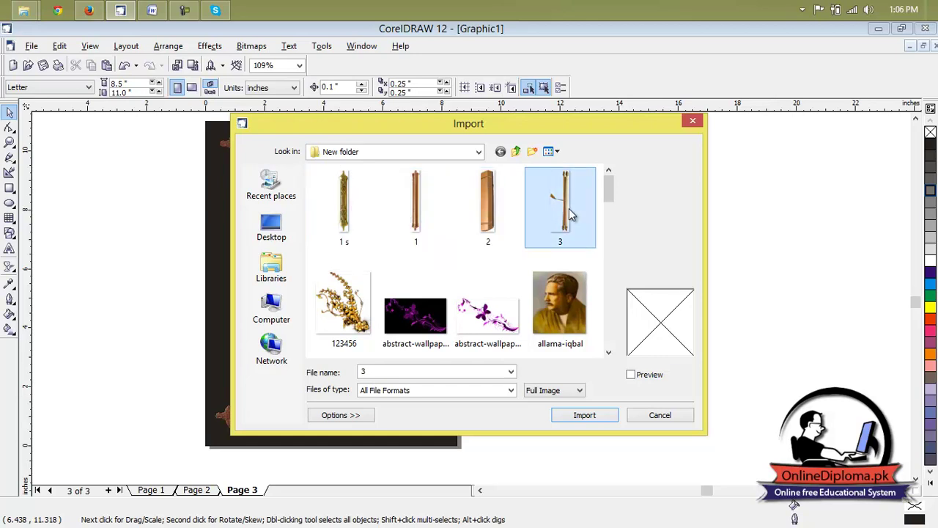
{"action": "left_click", "coordinate": [585, 414]}
{"action": "left_click_drag", "start_coordinate": [619, 193], "coordinate": [763, 354]}
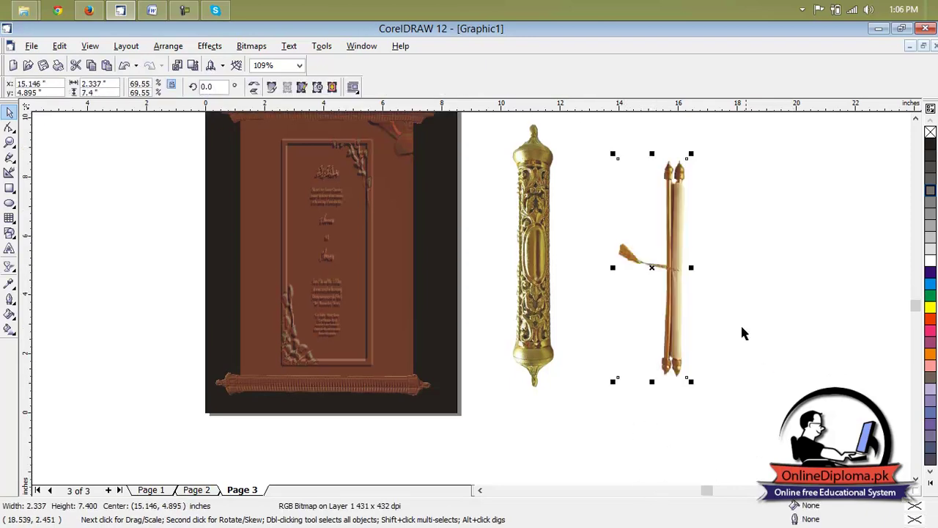
{"action": "left_click_drag", "start_coordinate": [693, 267], "coordinate": [722, 279]}
{"action": "left_click", "coordinate": [742, 265]}
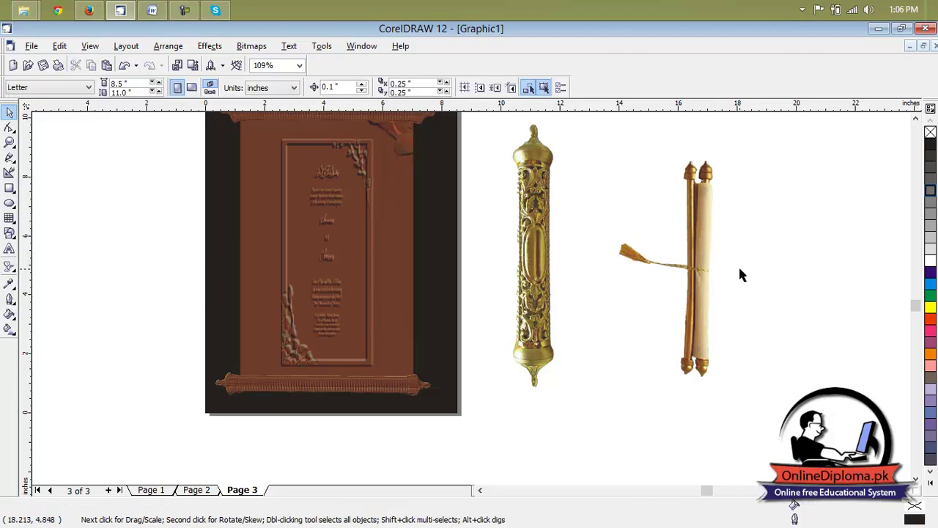
Preview a brown emboss on the tasselled scroll with depth 20, level 35 and direction 45, and close it without applying.
{"action": "left_click", "coordinate": [710, 261]}
{"action": "scroll", "coordinate": [905, 129], "scroll_direction": "up", "scroll_amount": 1}
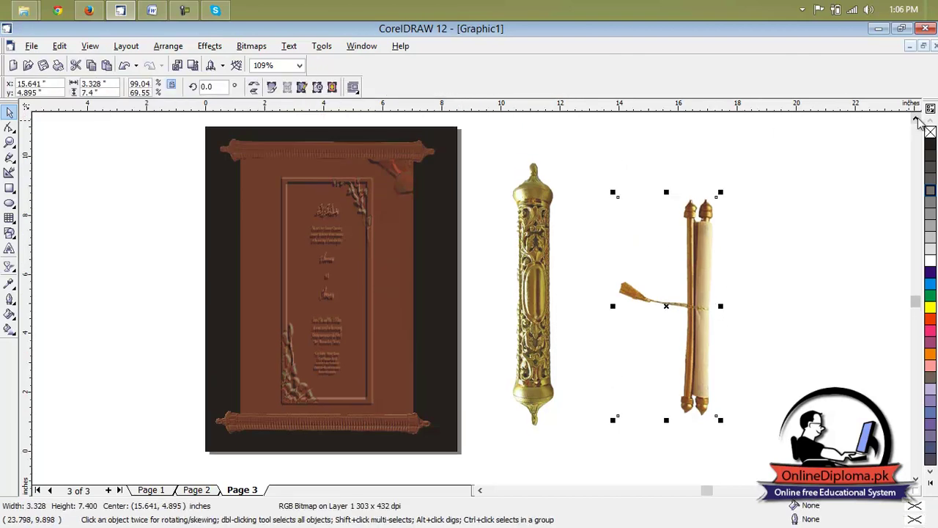
{"action": "left_click", "coordinate": [708, 267]}
{"action": "left_click", "coordinate": [321, 46]}
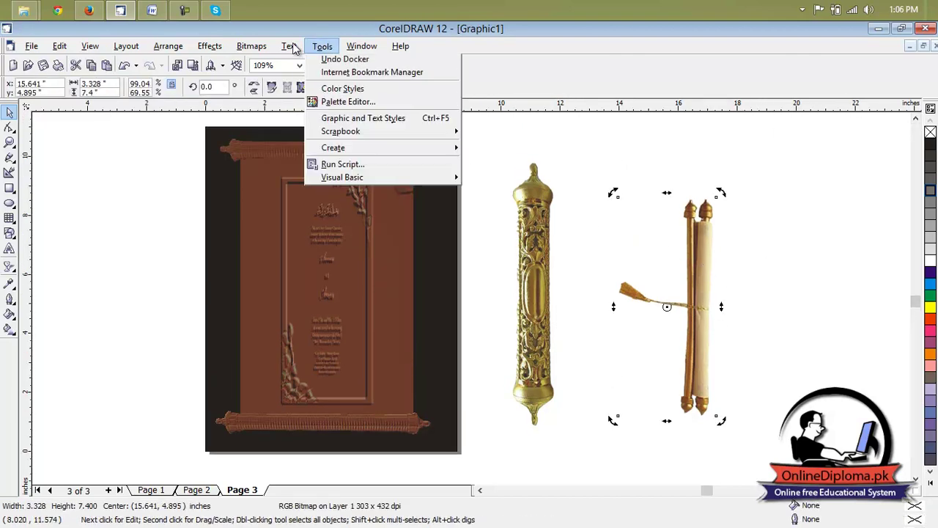
{"action": "mouse_move", "coordinate": [242, 49]}
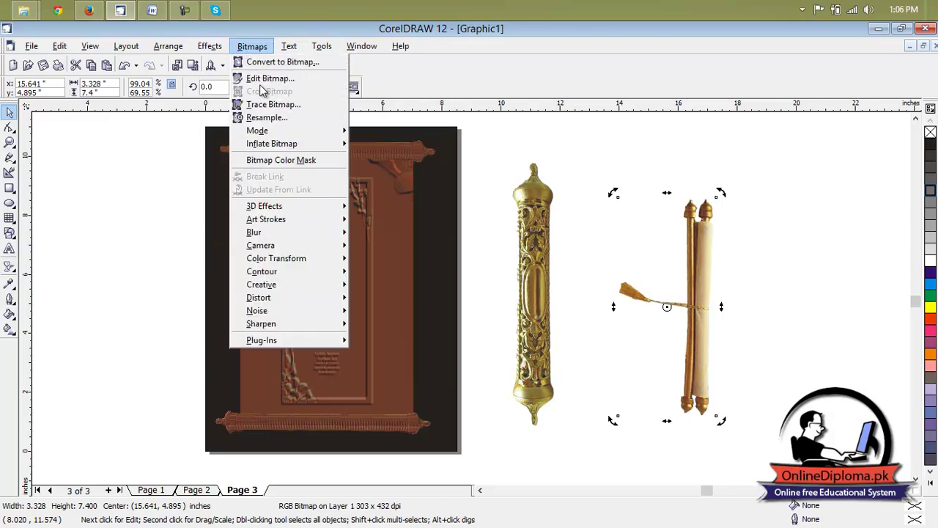
{"action": "mouse_move", "coordinate": [325, 206]}
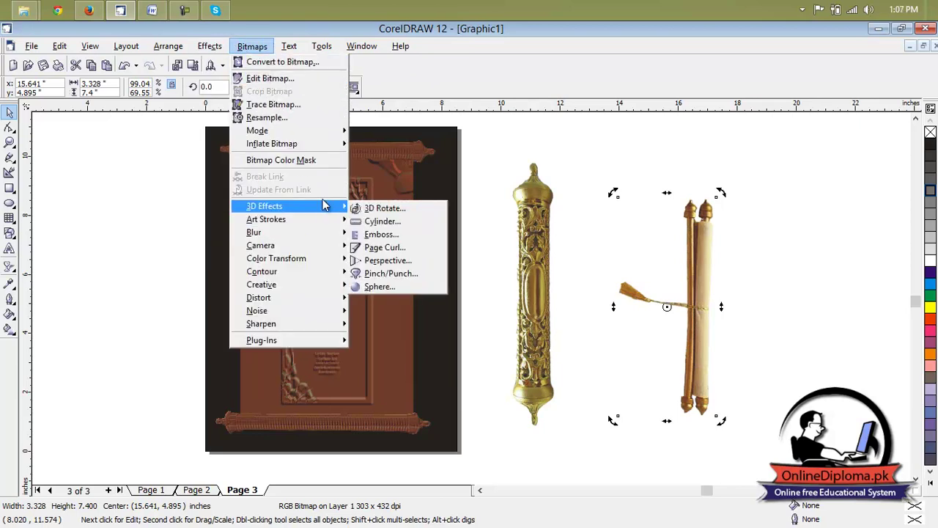
{"action": "left_click", "coordinate": [403, 233]}
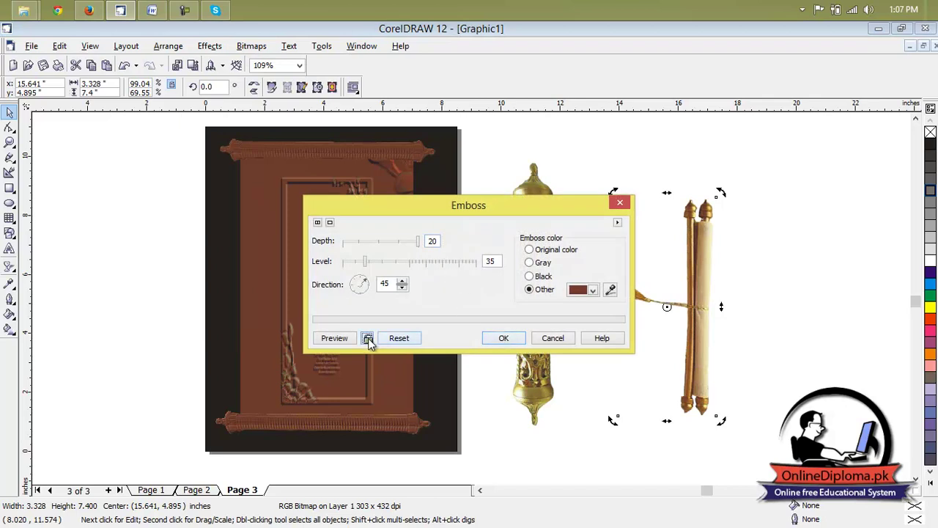
{"action": "left_click", "coordinate": [368, 338]}
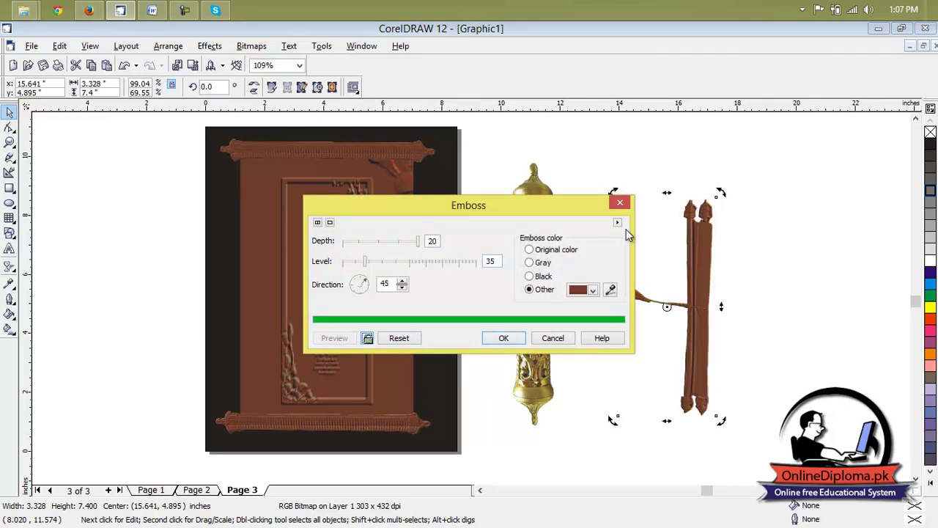
{"action": "left_click", "coordinate": [629, 207]}
{"action": "left_click", "coordinate": [535, 246]}
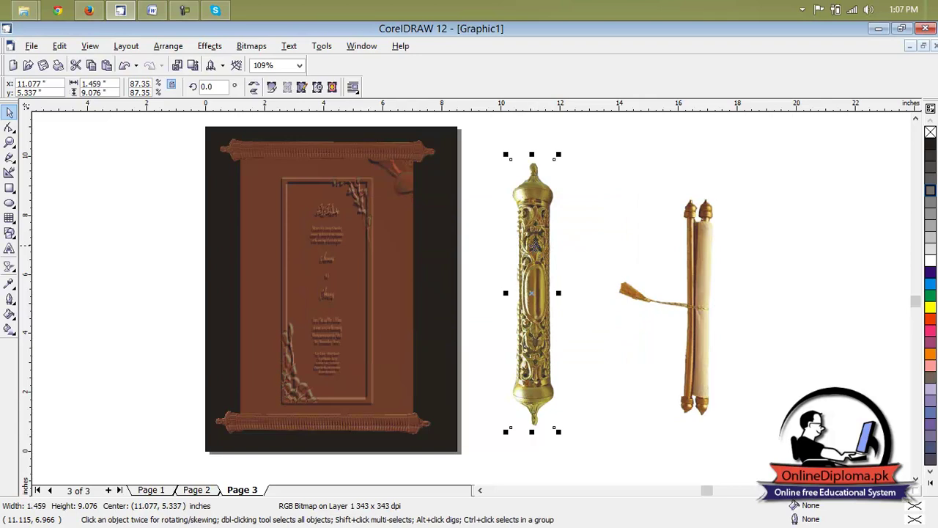
{"action": "left_click", "coordinate": [686, 260]}
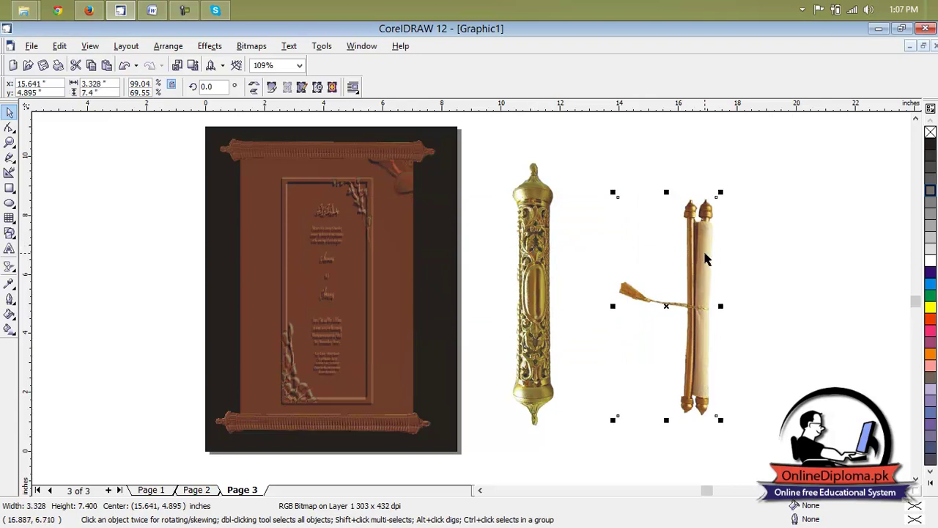
Apply a brown emboss to the tasselled scroll with depth 20, level 35 and direction 45.
{"action": "left_click", "coordinate": [256, 46]}
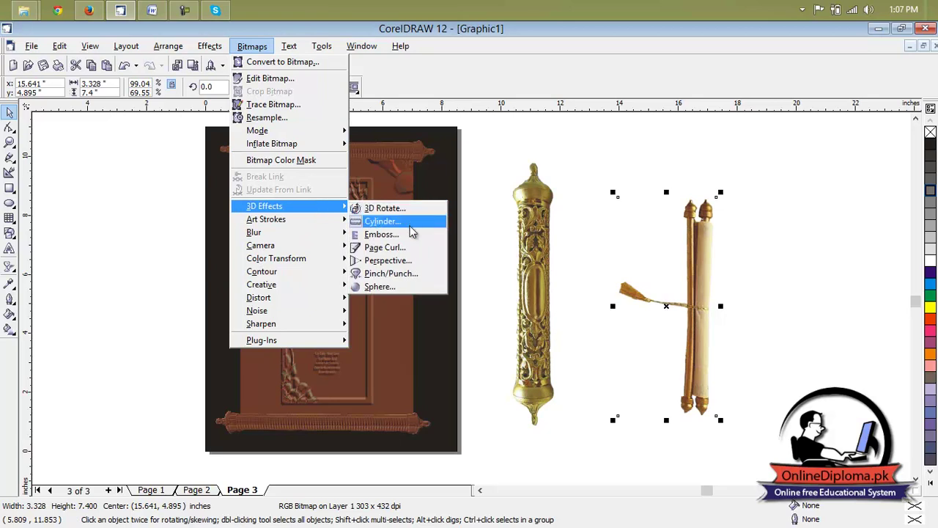
{"action": "left_click", "coordinate": [411, 238]}
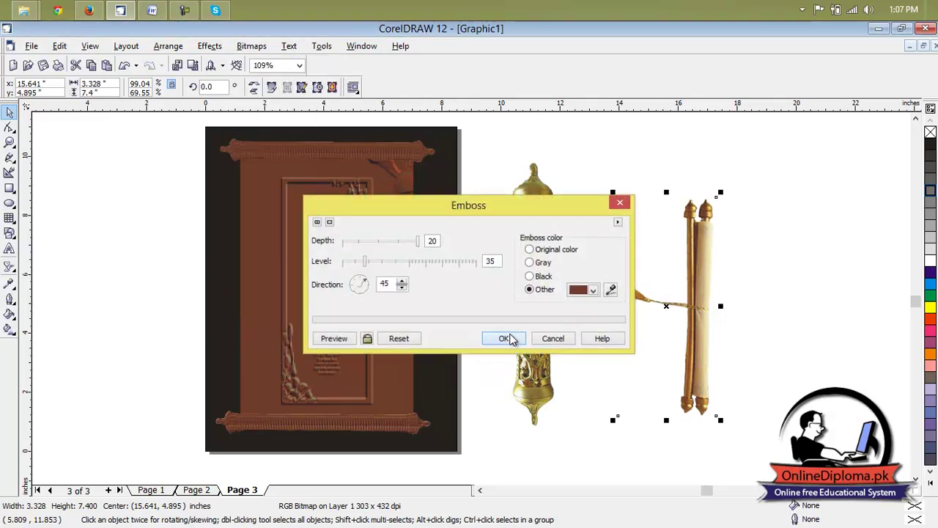
{"action": "left_click", "coordinate": [508, 336]}
{"action": "left_click", "coordinate": [605, 248]}
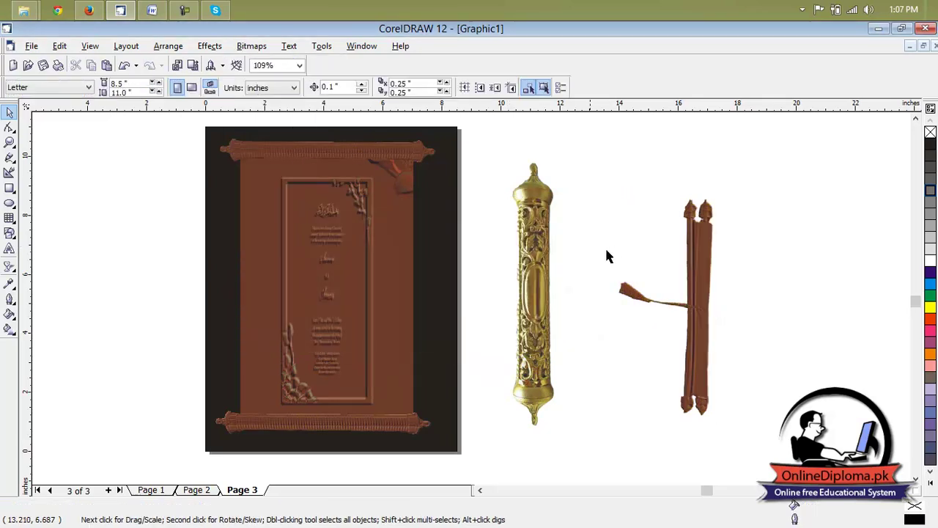
Emboss the gold roller in brown with depth 20, level 35 and direction 45.
{"action": "left_click", "coordinate": [521, 282]}
{"action": "left_click", "coordinate": [253, 47]}
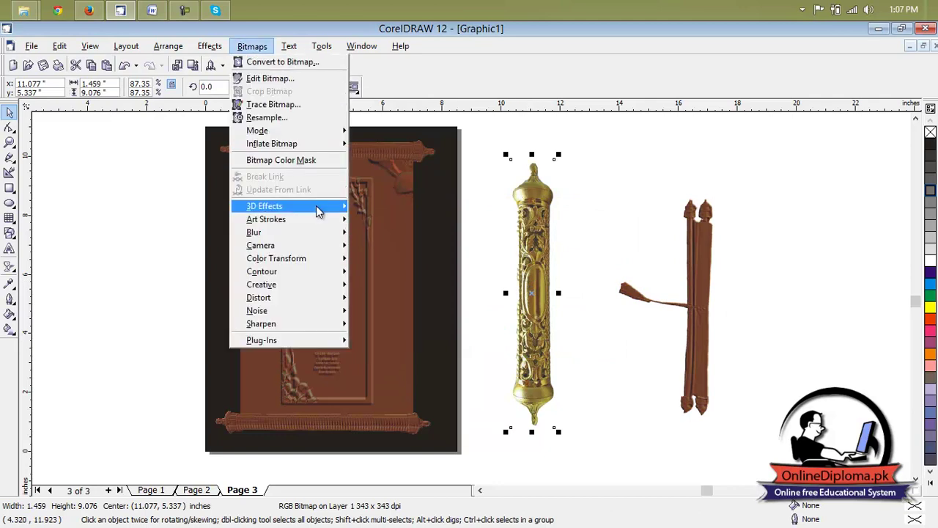
{"action": "mouse_move", "coordinate": [321, 211]}
{"action": "left_click", "coordinate": [432, 234]}
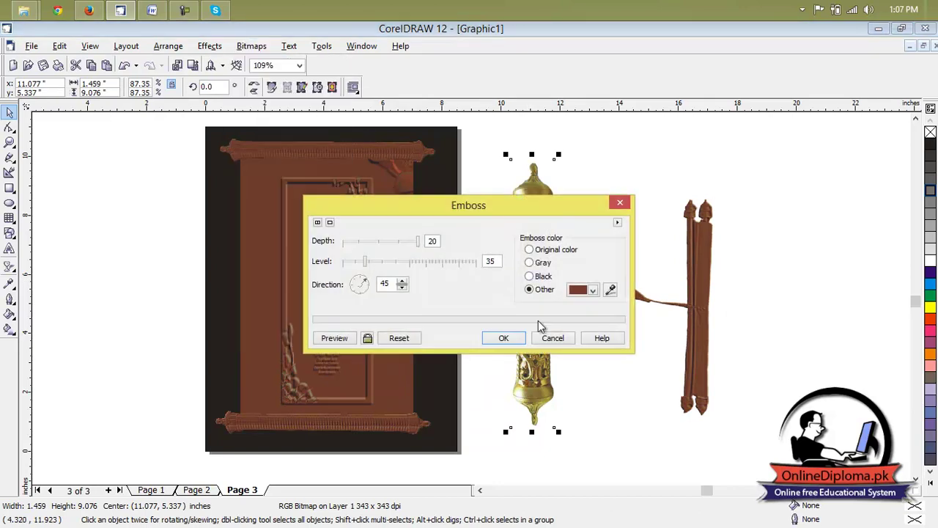
{"action": "left_click", "coordinate": [508, 337]}
{"action": "left_click", "coordinate": [561, 260]}
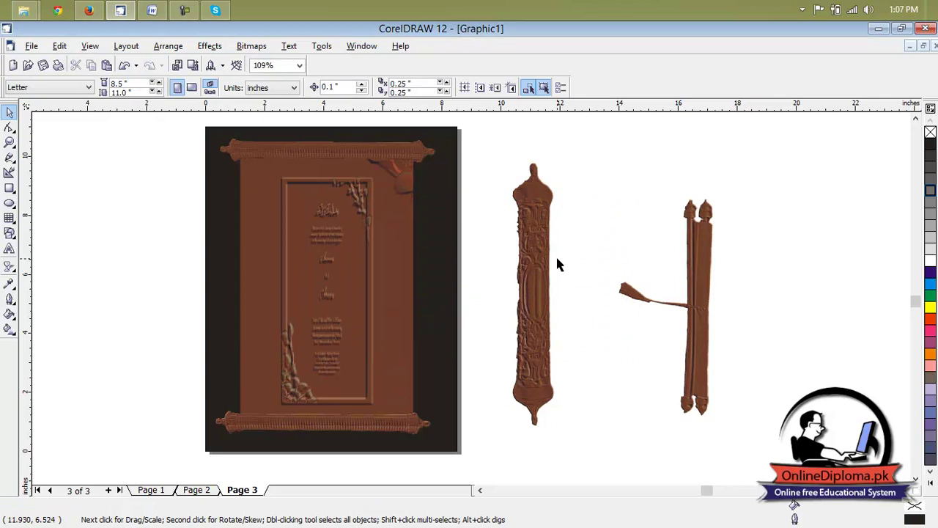
Rotate the embossed roller counterclockwise into a diagonal and place it over the left part of the scroll invitation.
{"action": "left_click", "coordinate": [551, 228]}
{"action": "left_click", "coordinate": [534, 292]}
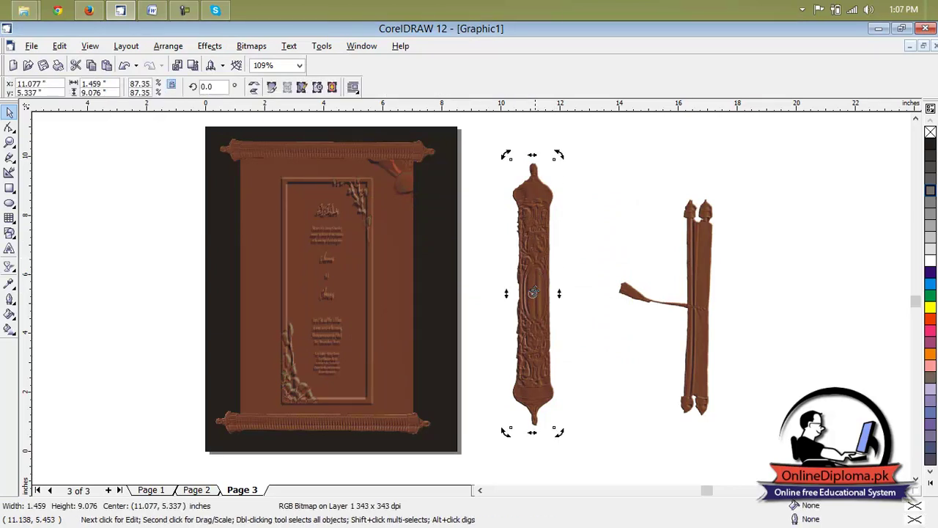
{"action": "left_click_drag", "start_coordinate": [558, 156], "coordinate": [490, 178]}
{"action": "left_click_drag", "start_coordinate": [545, 299], "coordinate": [302, 279]}
Rotate the embossed tasselled scroll counterclockwise into a diagonal and place it over the upper right part of the invitation.
{"action": "left_click", "coordinate": [711, 292]}
{"action": "left_click", "coordinate": [669, 301]}
{"action": "left_click_drag", "start_coordinate": [722, 192], "coordinate": [632, 203]}
{"action": "left_click_drag", "start_coordinate": [667, 278], "coordinate": [364, 229]}
{"action": "left_click", "coordinate": [585, 231]}
{"action": "scroll", "coordinate": [360, 189], "scroll_direction": "up", "scroll_amount": 1}
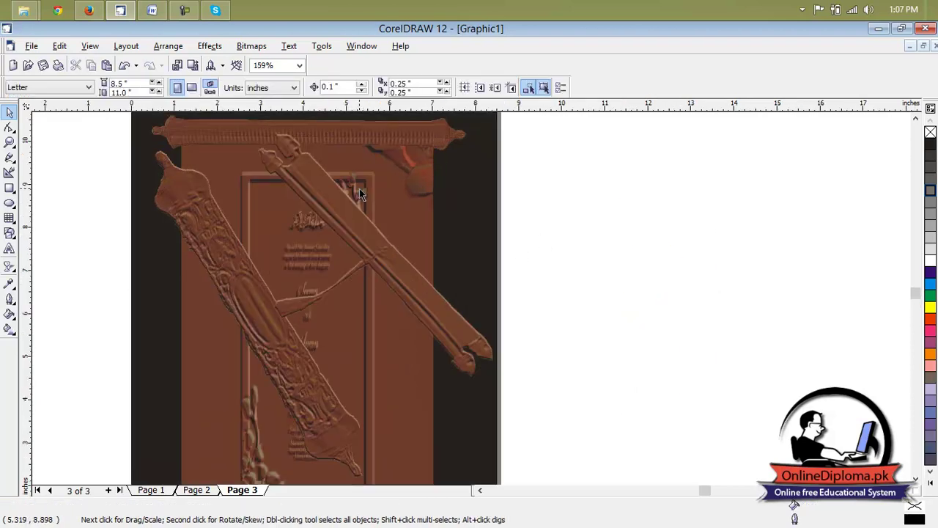
{"action": "scroll", "coordinate": [313, 251], "scroll_direction": "down", "scroll_amount": 1}
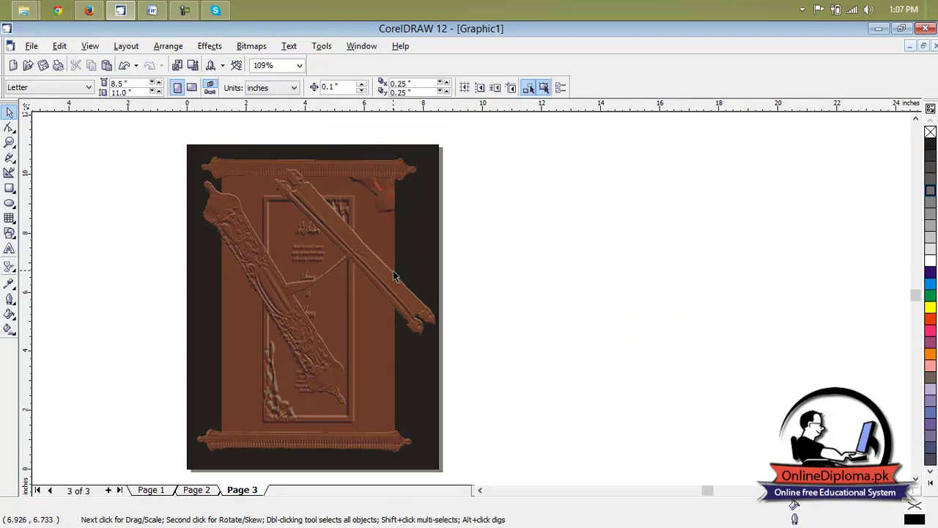
Go through Page 2 to Page 1 and set the page to landscape, 11 by 8.5 inches.
{"action": "left_click", "coordinate": [197, 490]}
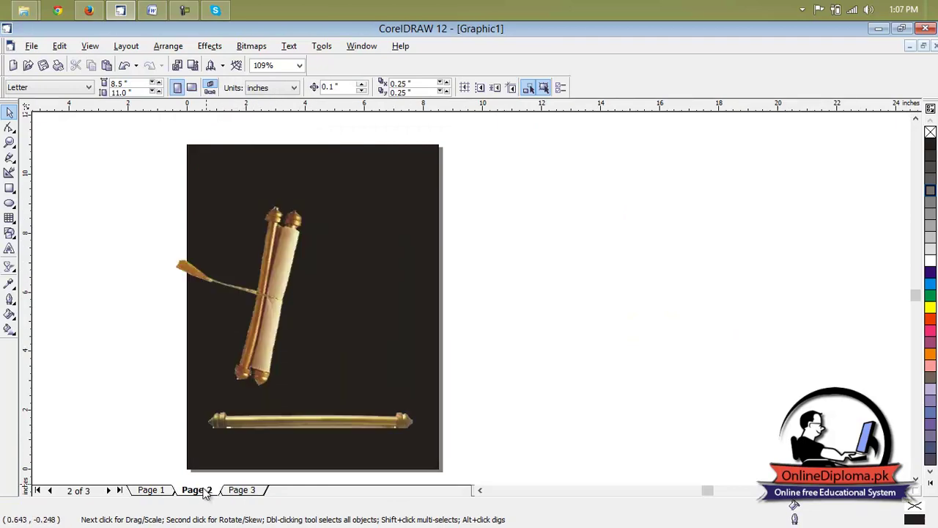
{"action": "left_click", "coordinate": [154, 491]}
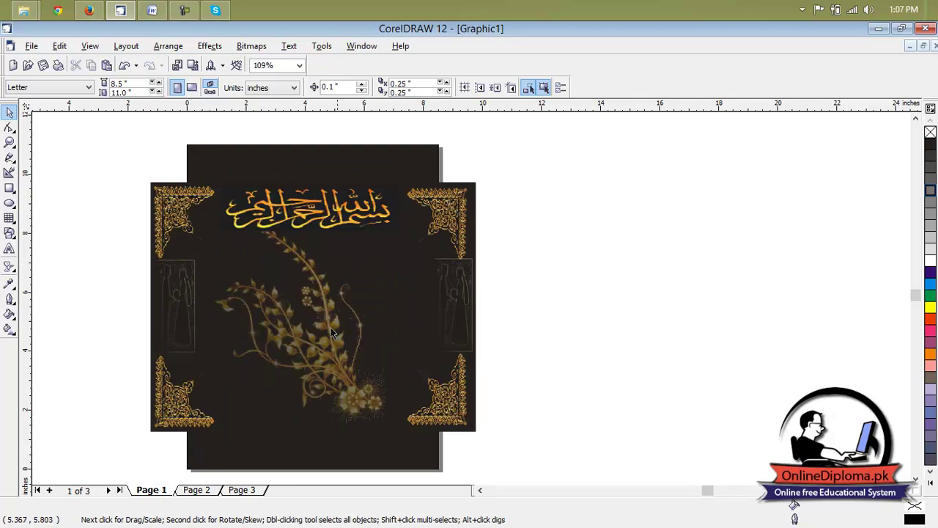
{"action": "left_click", "coordinate": [192, 88]}
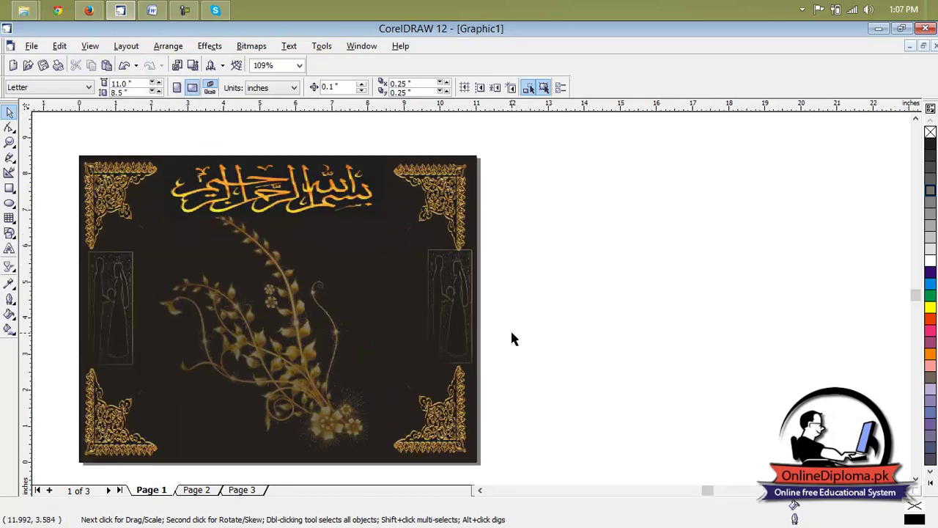
{"action": "left_click", "coordinate": [480, 489]}
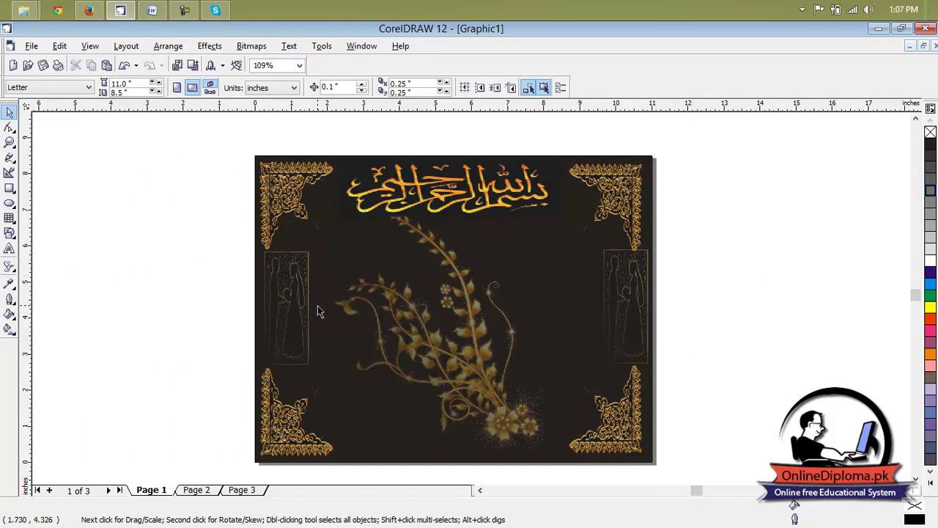
Move the left couple outline on Page 1 slightly closer to the card's left edge, centred at about 0.72 by 4.27 inches.
{"action": "left_click", "coordinate": [289, 308]}
{"action": "left_click_drag", "start_coordinate": [290, 308], "coordinate": [284, 308]}
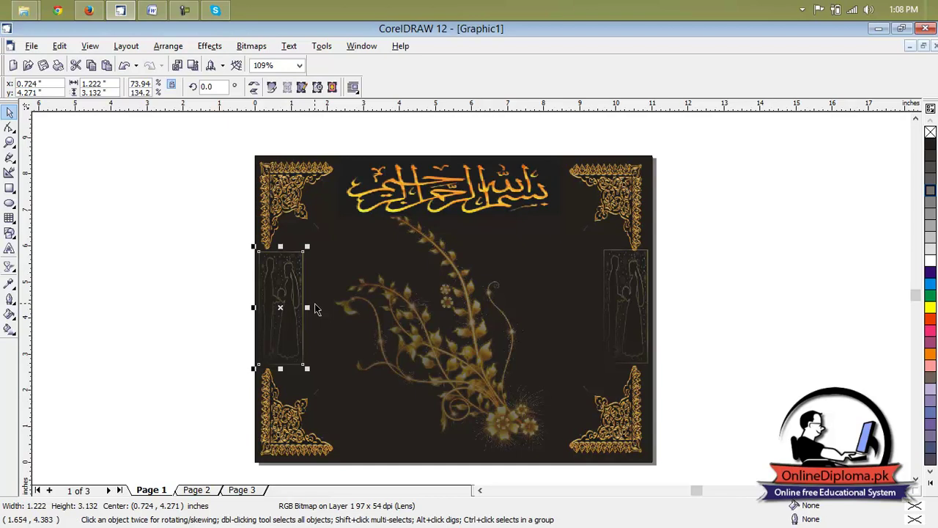